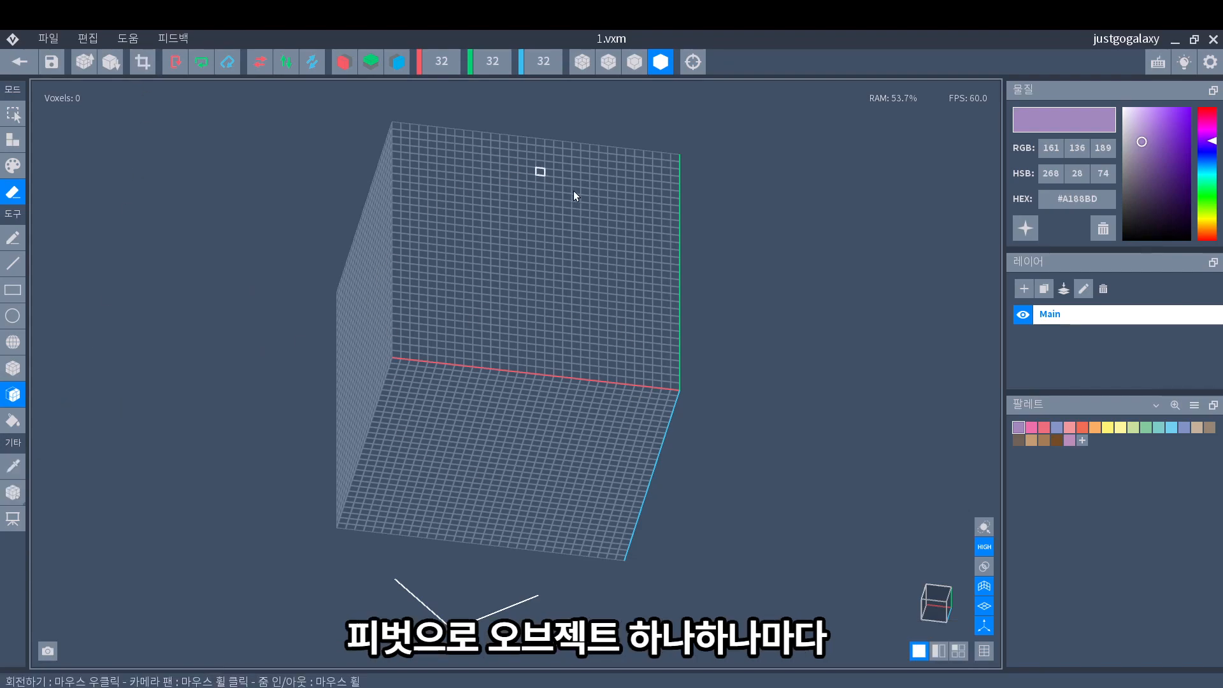
Examine the model's pivot on the grid floor from several angles with the Pivot tool
{"action": "right_click_drag", "start_coordinate": [355, 377], "coordinate": [502, 474]}
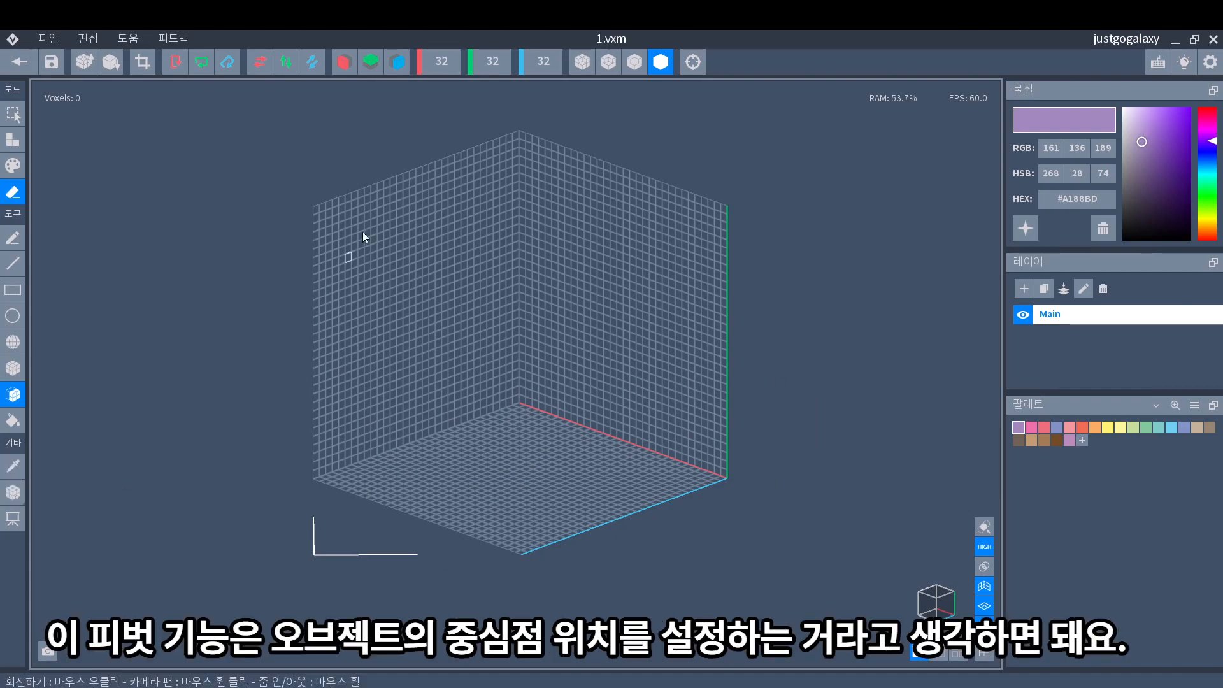
{"action": "left_click", "coordinate": [14, 500]}
{"action": "right_click_drag", "start_coordinate": [592, 497], "coordinate": [510, 483]}
{"action": "right_click_drag", "start_coordinate": [515, 374], "coordinate": [491, 477]}
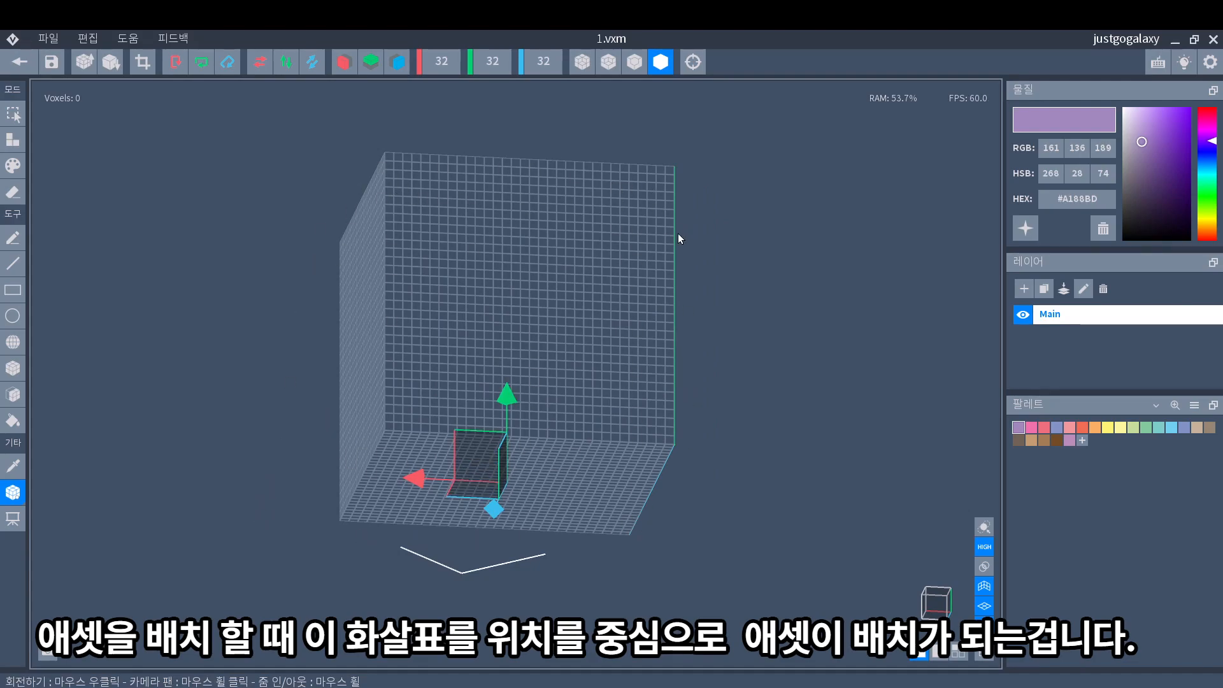
{"action": "right_click_drag", "start_coordinate": [676, 237], "coordinate": [484, 274]}
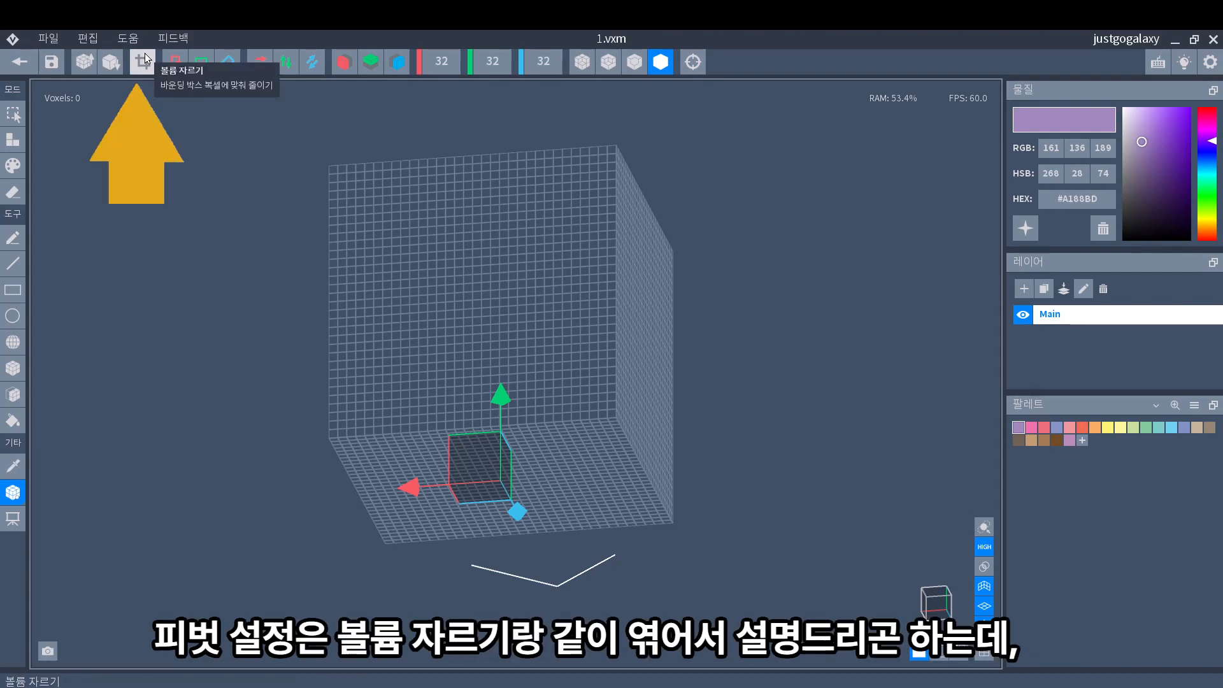
Scribble a scattered group of purple voxels onto the grid floor in create mode with the Pencil tool
{"action": "left_click", "coordinate": [13, 237]}
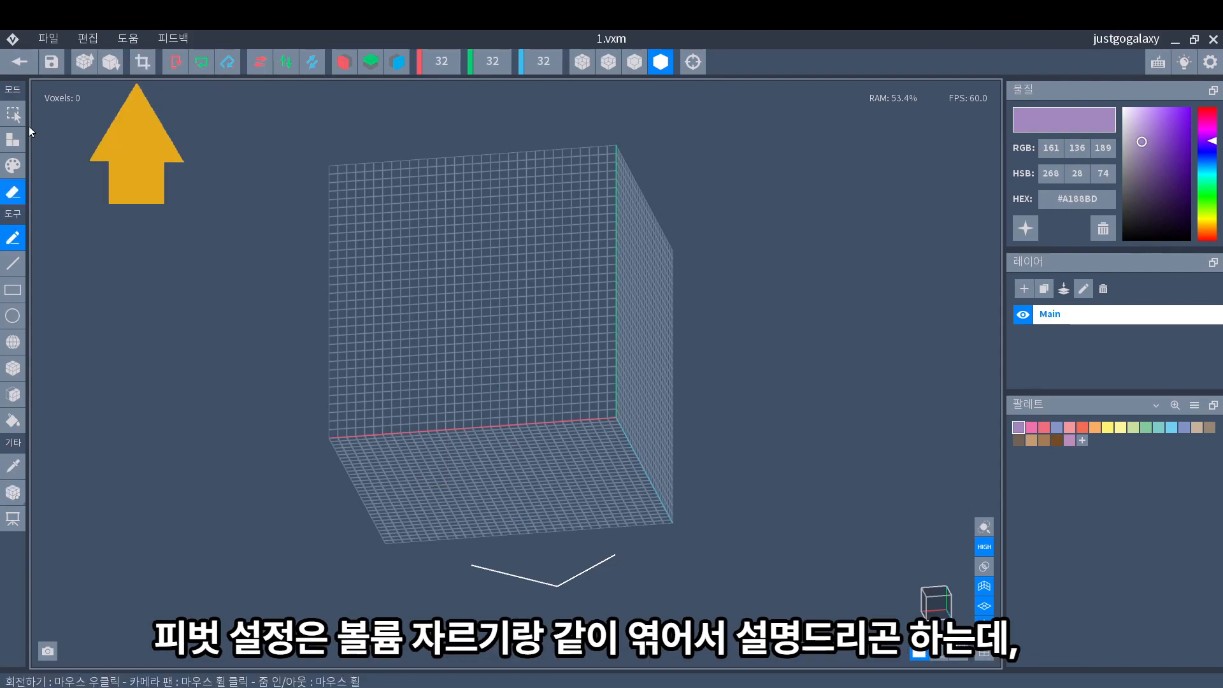
{"action": "left_click", "coordinate": [17, 142]}
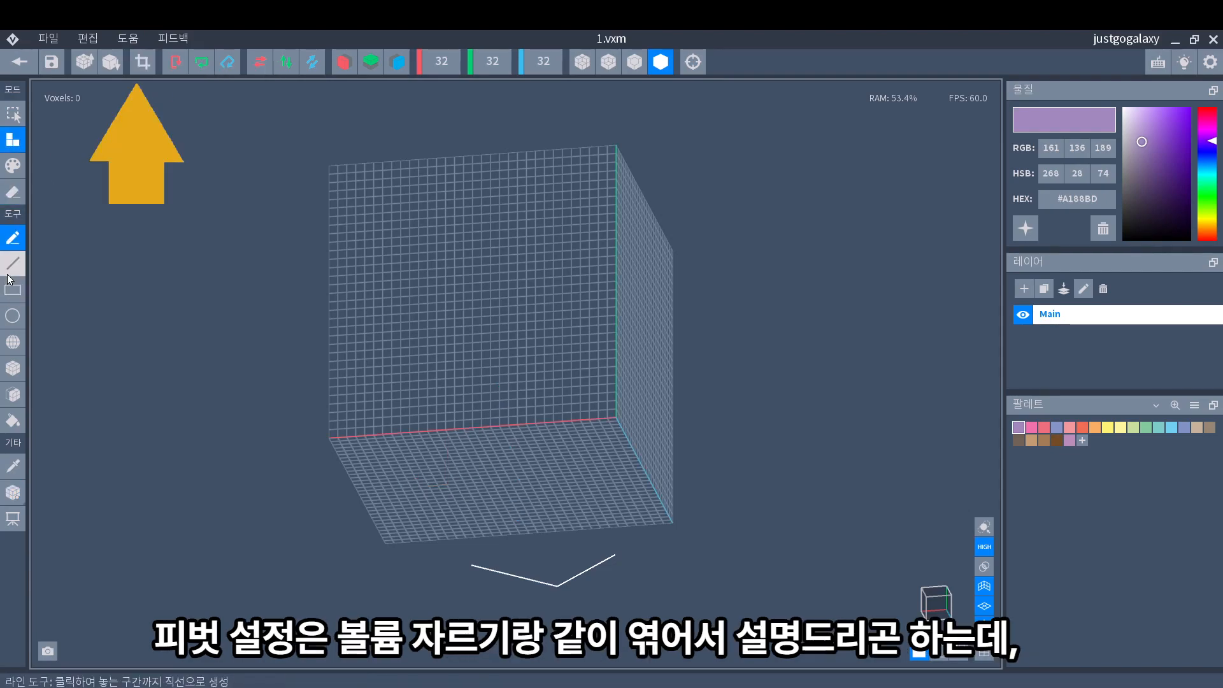
{"action": "mouse_move", "coordinate": [488, 455]}
{"action": "left_mouse_down"}
{"action": "mouse_move", "coordinate": [499, 468]}
{"action": "mouse_move", "coordinate": [453, 442]}
{"action": "mouse_move", "coordinate": [528, 496]}
{"action": "left_mouse_up"}
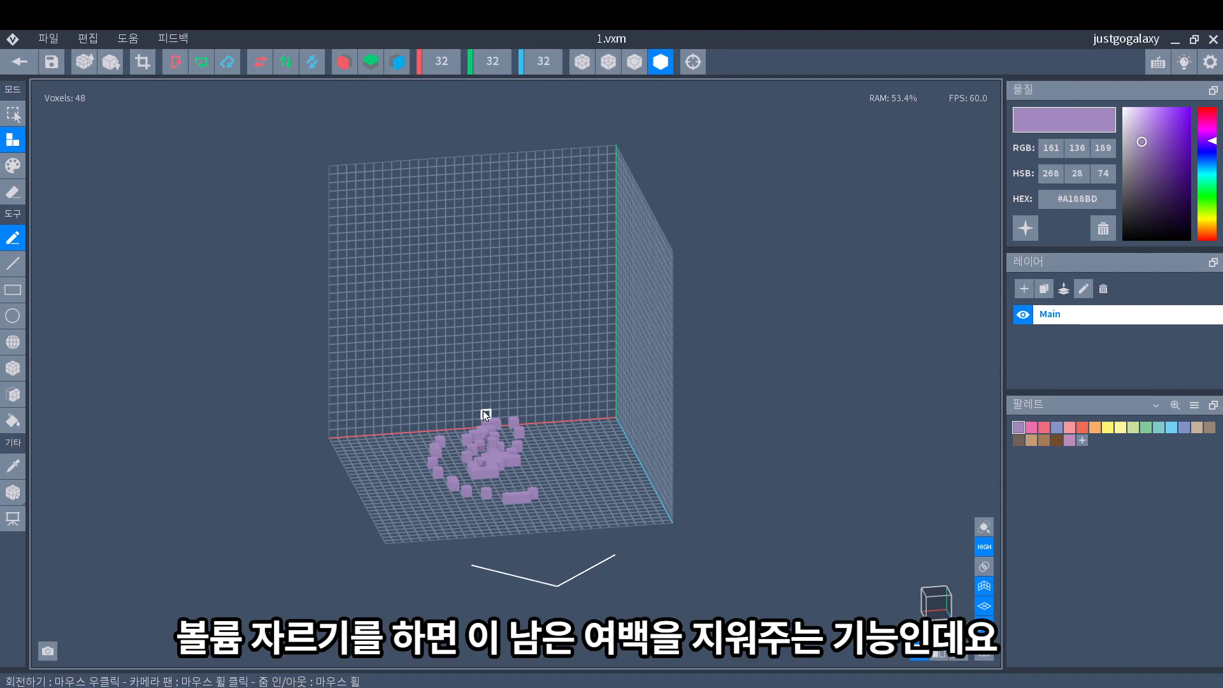
{"action": "right_click_drag", "start_coordinate": [460, 376], "coordinate": [564, 273]}
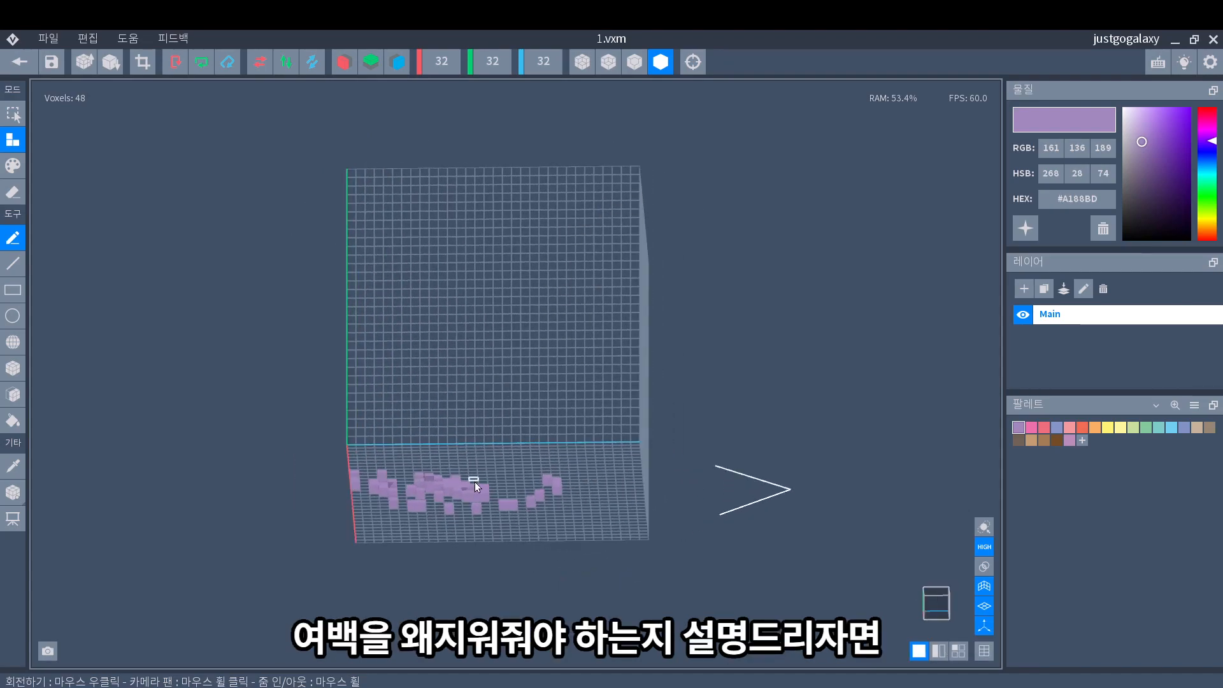
{"action": "right_click_drag", "start_coordinate": [617, 228], "coordinate": [633, 205]}
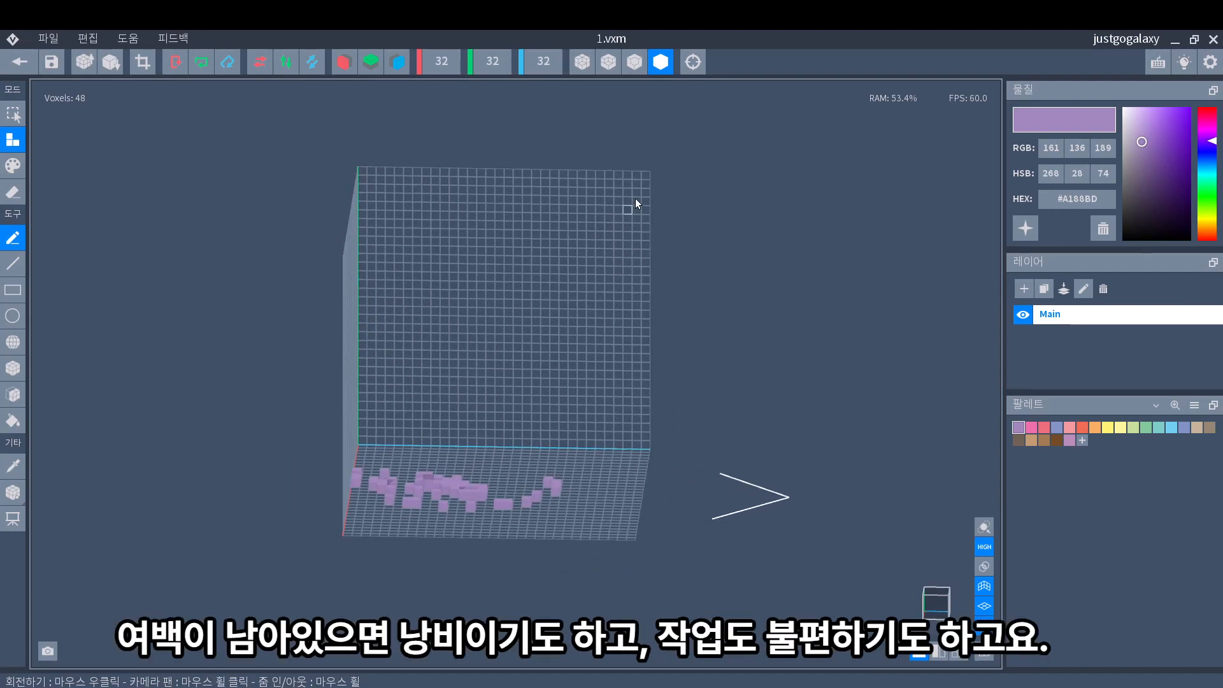
{"action": "mouse_move", "coordinate": [598, 271]}
{"action": "right_mouse_down"}
{"action": "mouse_move", "coordinate": [539, 318]}
{"action": "mouse_move", "coordinate": [598, 277]}
{"action": "mouse_move", "coordinate": [587, 257]}
{"action": "right_mouse_up"}
{"action": "right_click_drag", "start_coordinate": [527, 396], "coordinate": [501, 430]}
{"action": "right_click_drag", "start_coordinate": [516, 374], "coordinate": [598, 269]}
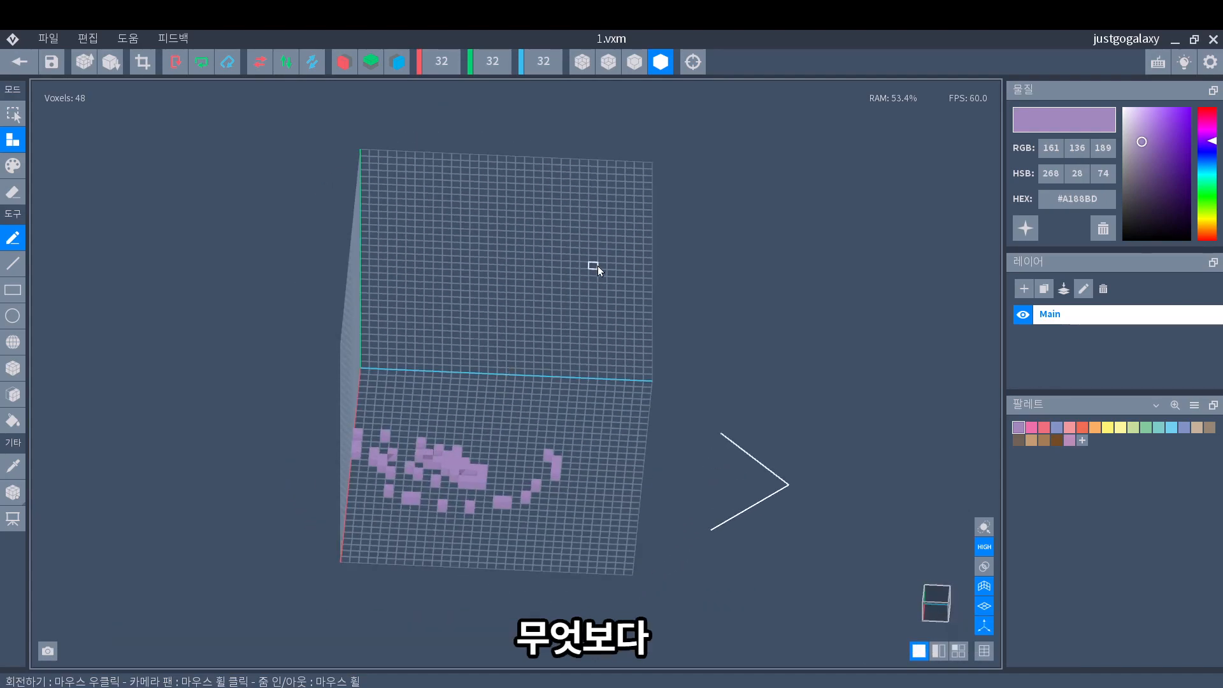
Trim the volume to fit the bounding box of the scribbled voxels
{"action": "left_click", "coordinate": [136, 55]}
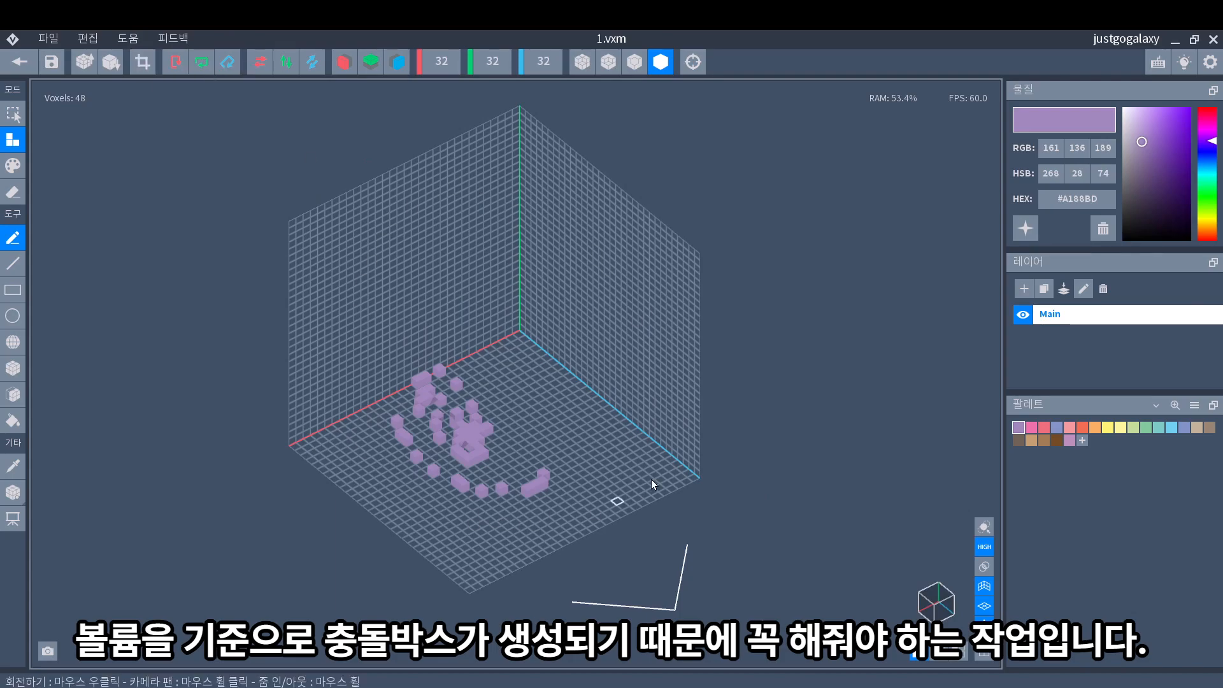
{"action": "right_click_drag", "start_coordinate": [435, 254], "coordinate": [388, 336]}
{"action": "left_click", "coordinate": [142, 62]}
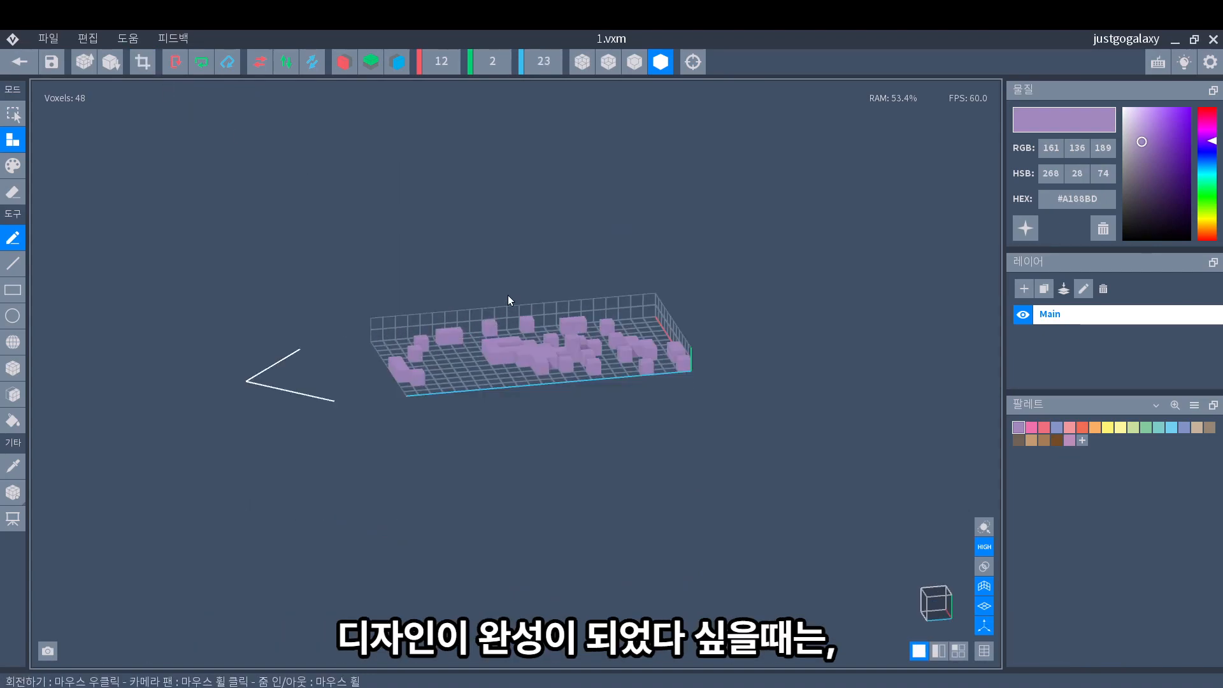
{"action": "right_click_drag", "start_coordinate": [514, 374], "coordinate": [518, 372]}
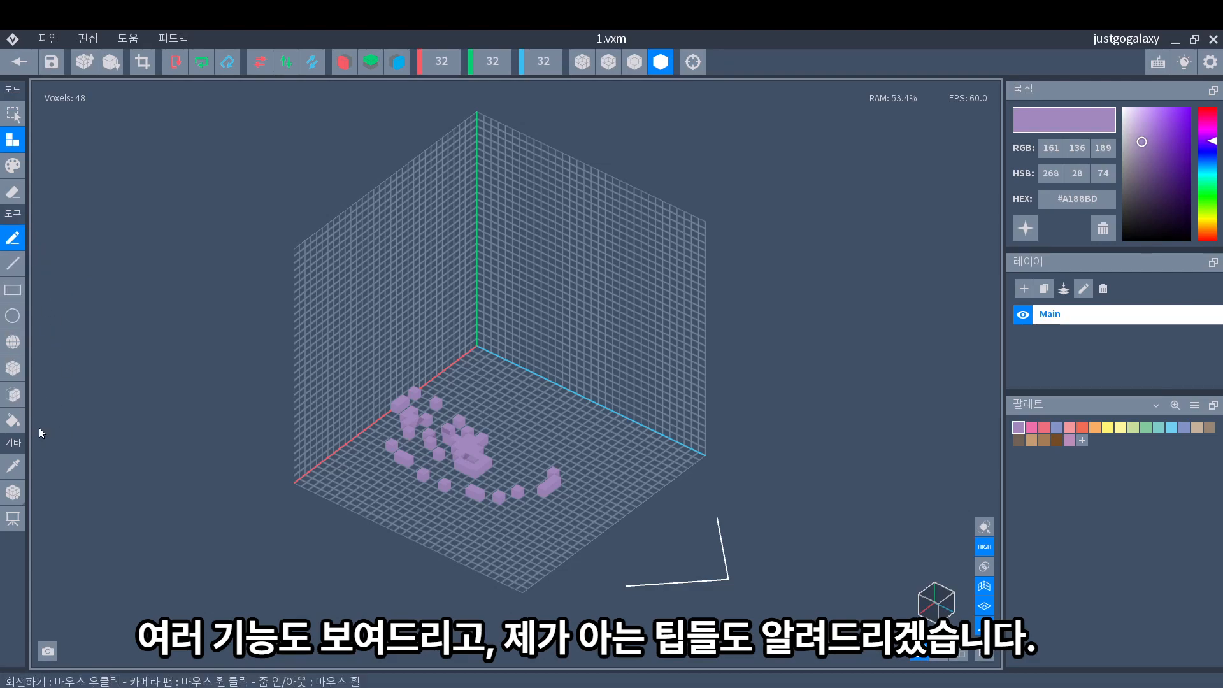
Erase all existing voxels in erase mode with one Rectangle area spanning the whole volume
{"action": "left_click", "coordinate": [17, 192]}
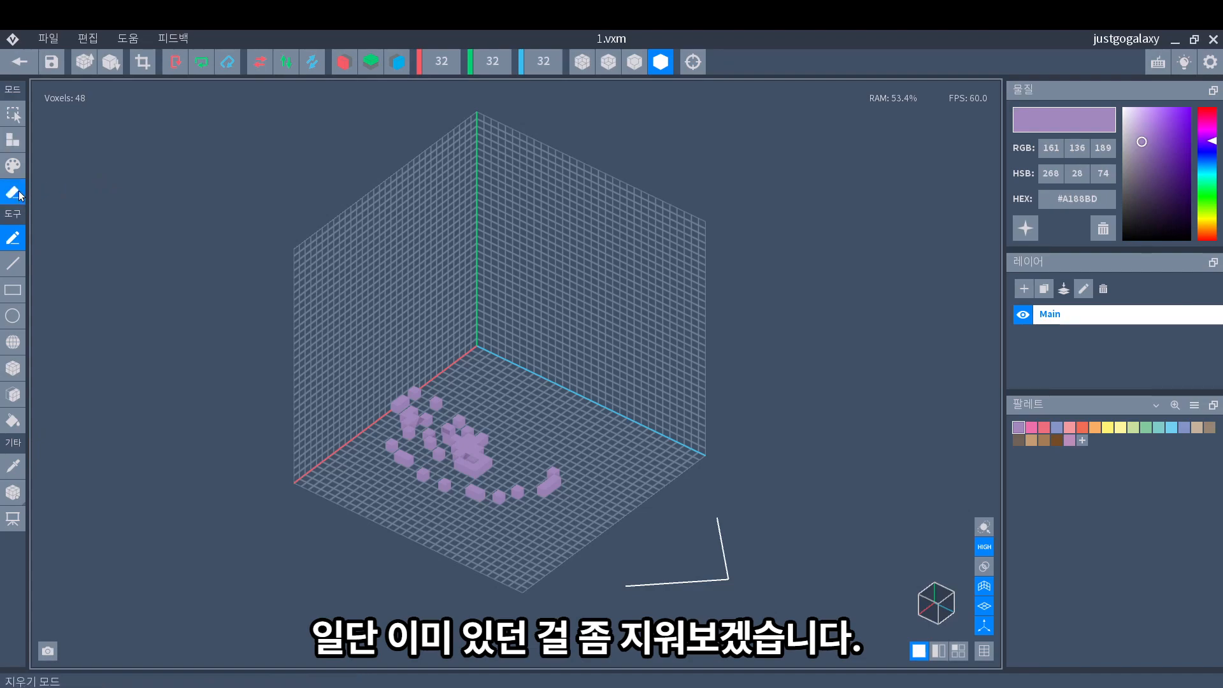
{"action": "left_click", "coordinate": [9, 295]}
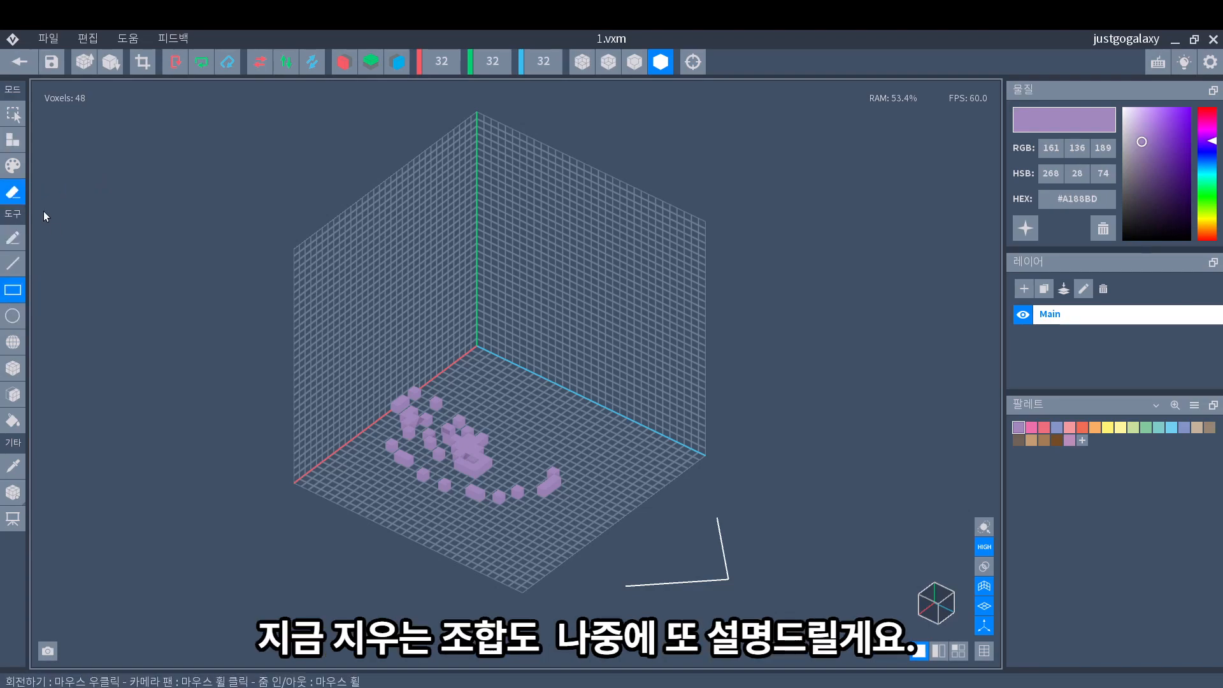
{"action": "mouse_move", "coordinate": [303, 259]}
{"action": "left_mouse_down"}
{"action": "mouse_move", "coordinate": [564, 545]}
{"action": "mouse_move", "coordinate": [664, 585]}
{"action": "left_mouse_up"}
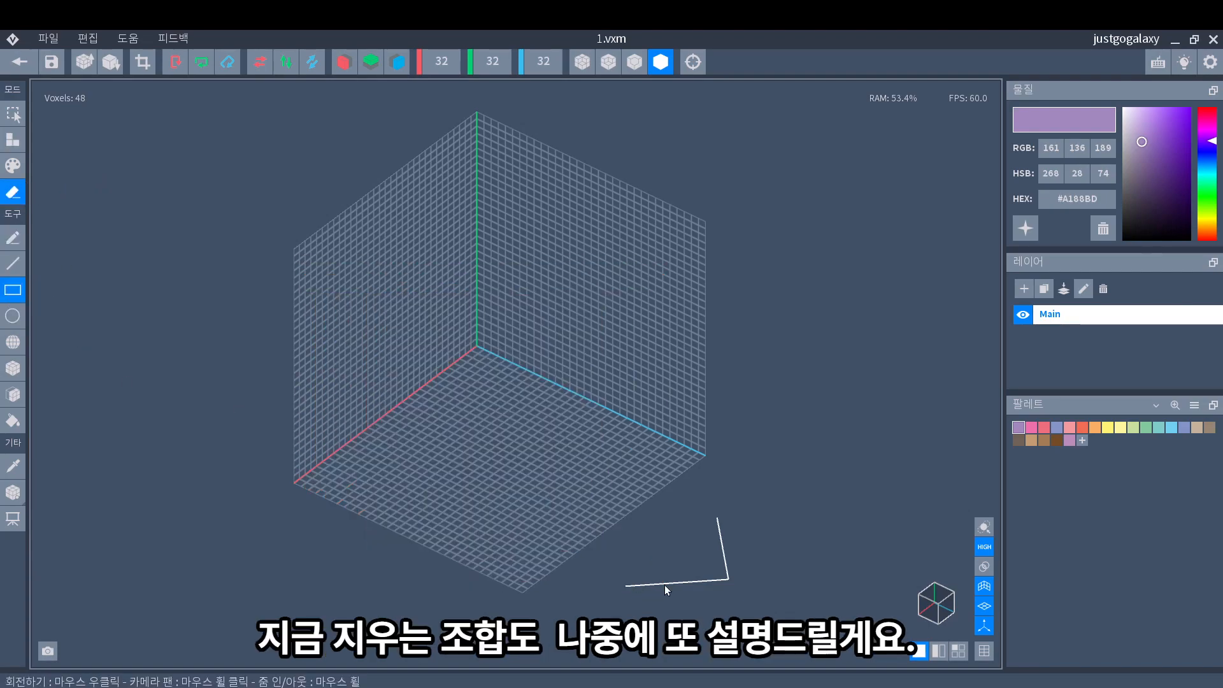
Place about eleven separate voxels across the grid floor in create mode with the Pencil tool
{"action": "left_click", "coordinate": [20, 141]}
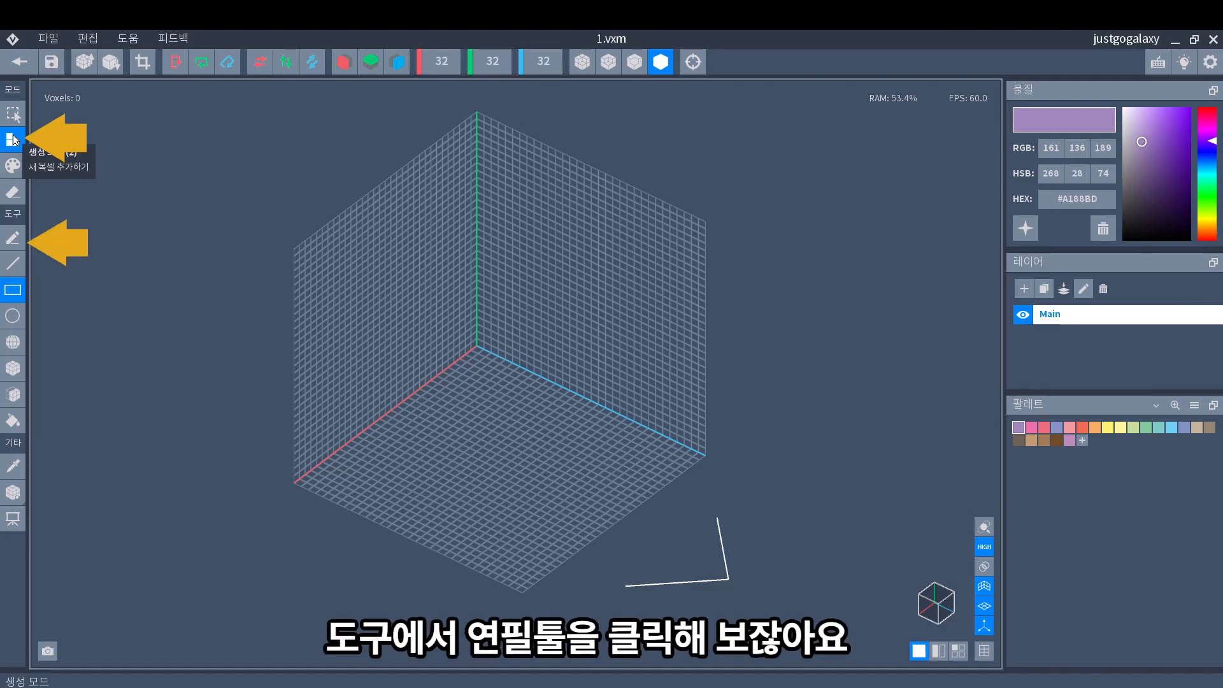
{"action": "left_click", "coordinate": [13, 239]}
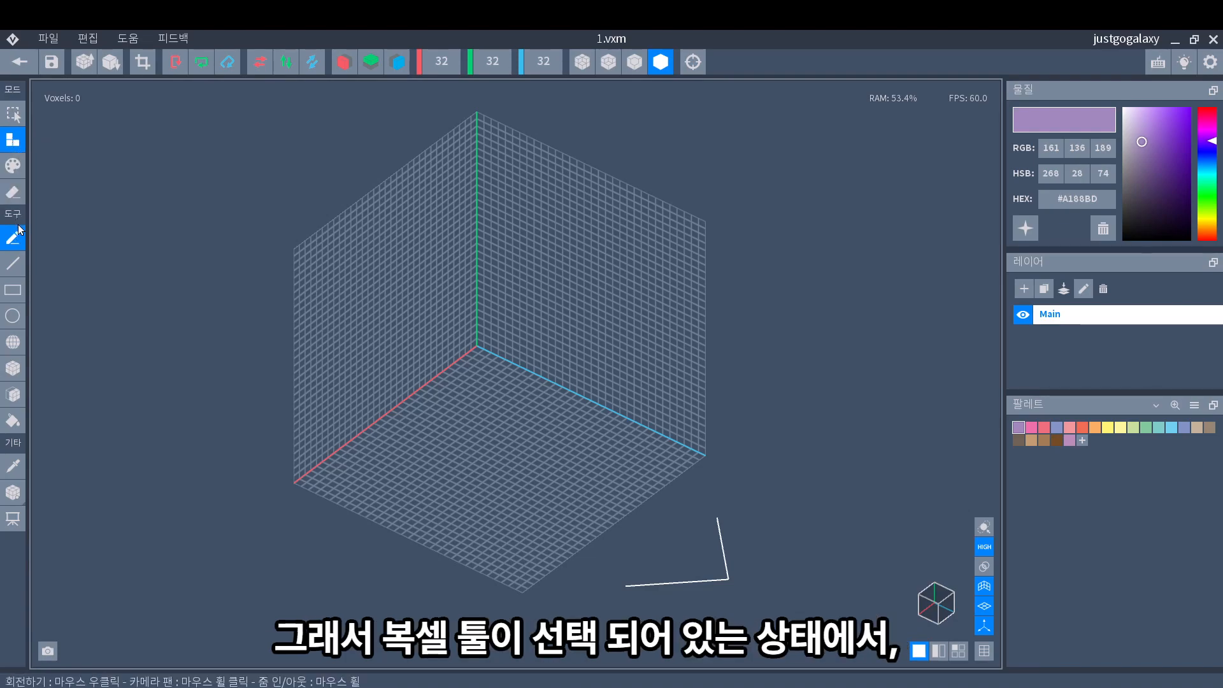
{"action": "scroll", "coordinate": [463, 468], "scroll_direction": "up", "scroll_amount": 4}
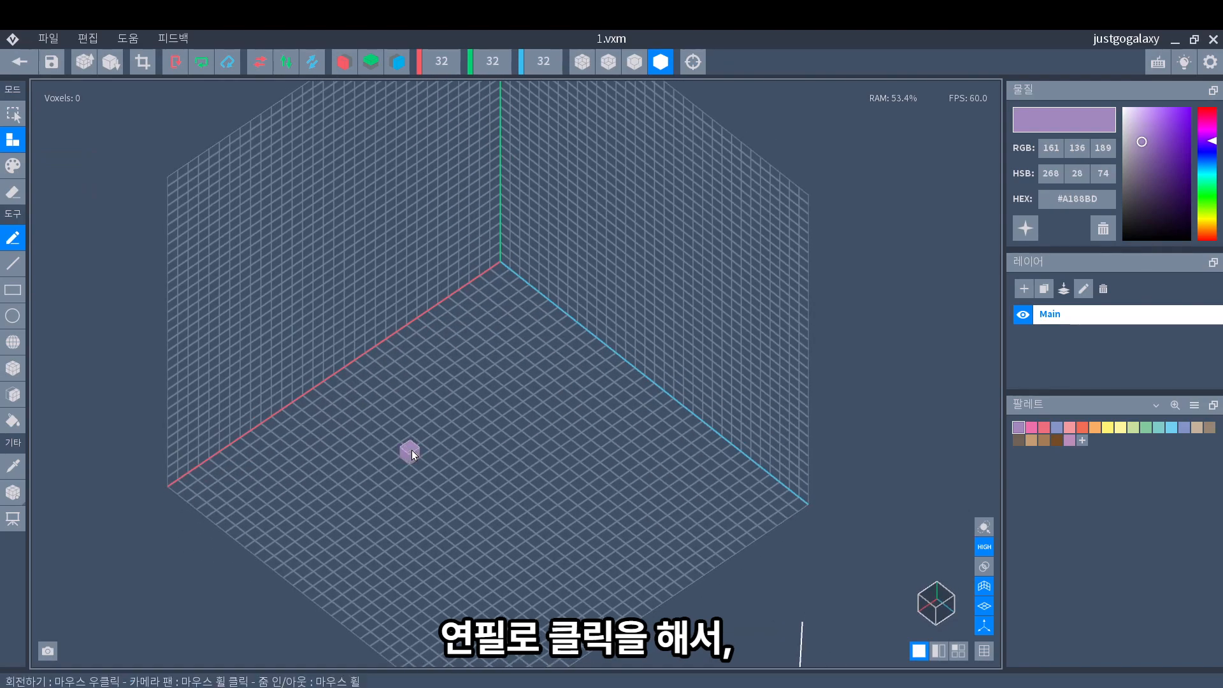
{"action": "left_click", "coordinate": [411, 450]}
{"action": "left_click", "coordinate": [430, 456]}
{"action": "left_click", "coordinate": [450, 457]}
{"action": "left_click", "coordinate": [500, 464]}
{"action": "left_click", "coordinate": [518, 457]}
{"action": "left_click", "coordinate": [550, 464]}
{"action": "left_click", "coordinate": [587, 490]}
{"action": "left_click", "coordinate": [461, 513]}
{"action": "left_click", "coordinate": [368, 499]}
{"action": "left_click", "coordinate": [349, 473]}
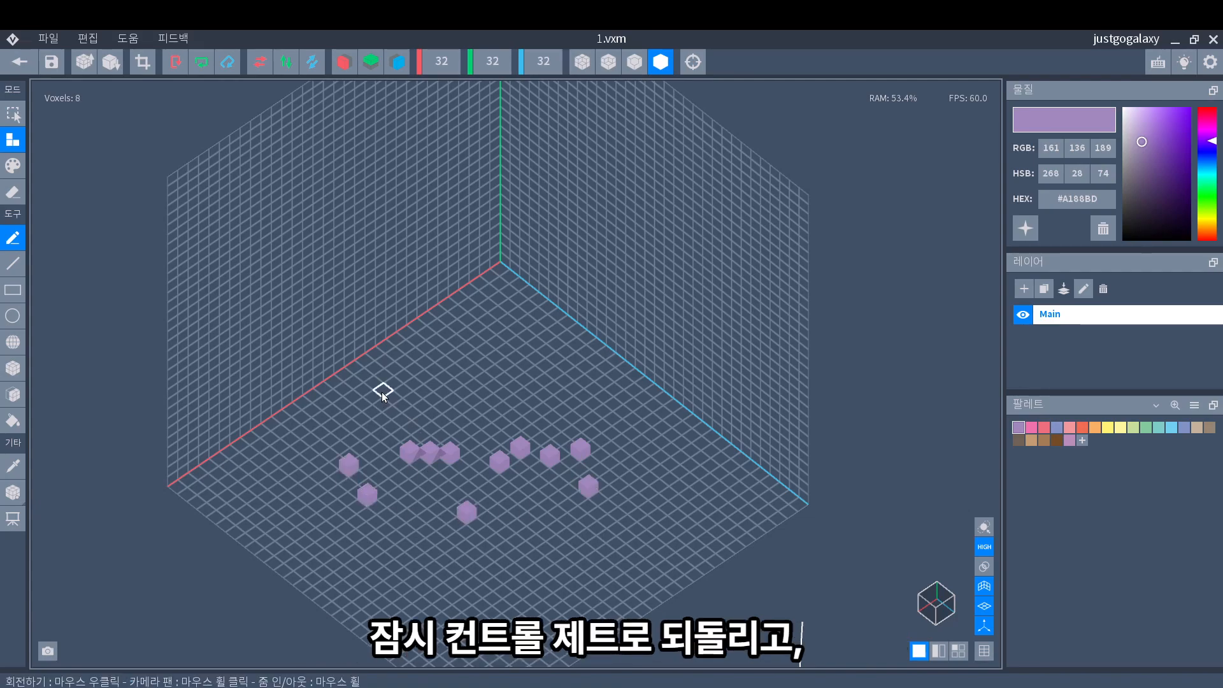
Undo all of the individually placed voxels
{"action": "right_click_drag", "start_coordinate": [381, 392], "coordinate": [385, 393]}
{"action": "key", "text": "ctrl+z"}
{"action": "key", "text": "ctrl+z"}
{"action": "key", "text": "ctrl+z"}
{"action": "key", "text": "ctrl+z"}
{"action": "key", "text": "ctrl+z"}
{"action": "key", "text": "ctrl+z"}
{"action": "key", "text": "ctrl+z"}
{"action": "key", "text": "ctrl+z"}
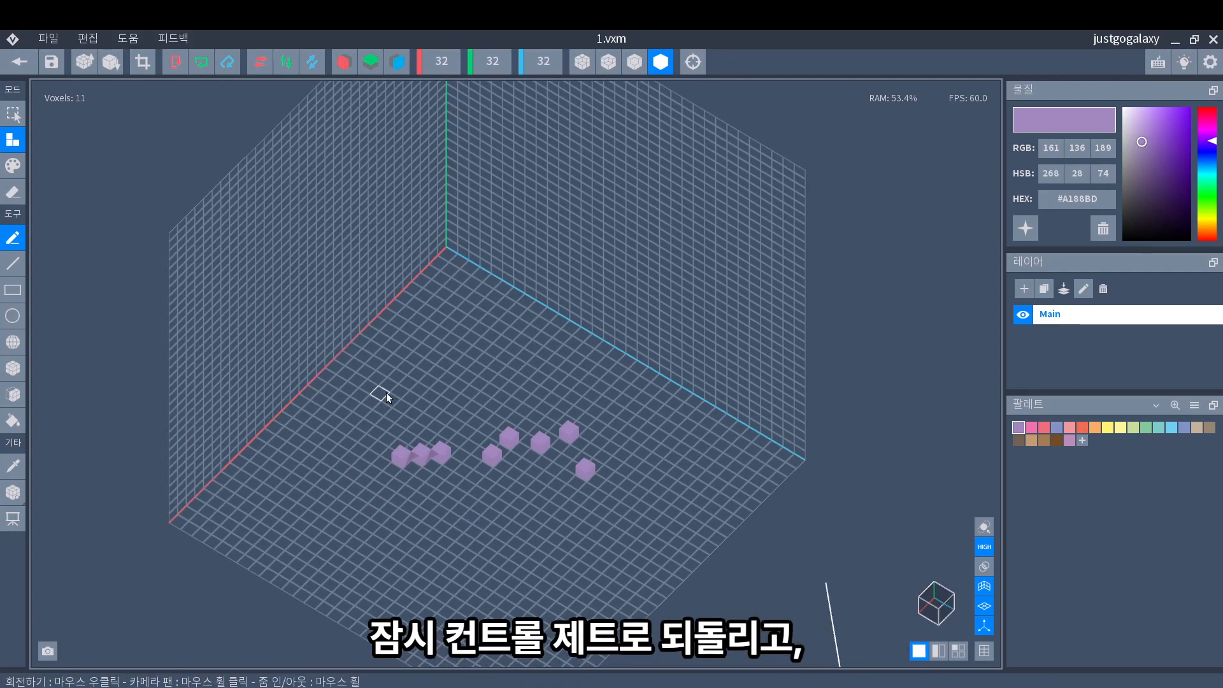
{"action": "key", "text": "ctrl+z"}
{"action": "key", "text": "ctrl+z"}
{"action": "key", "text": "ctrl+z"}
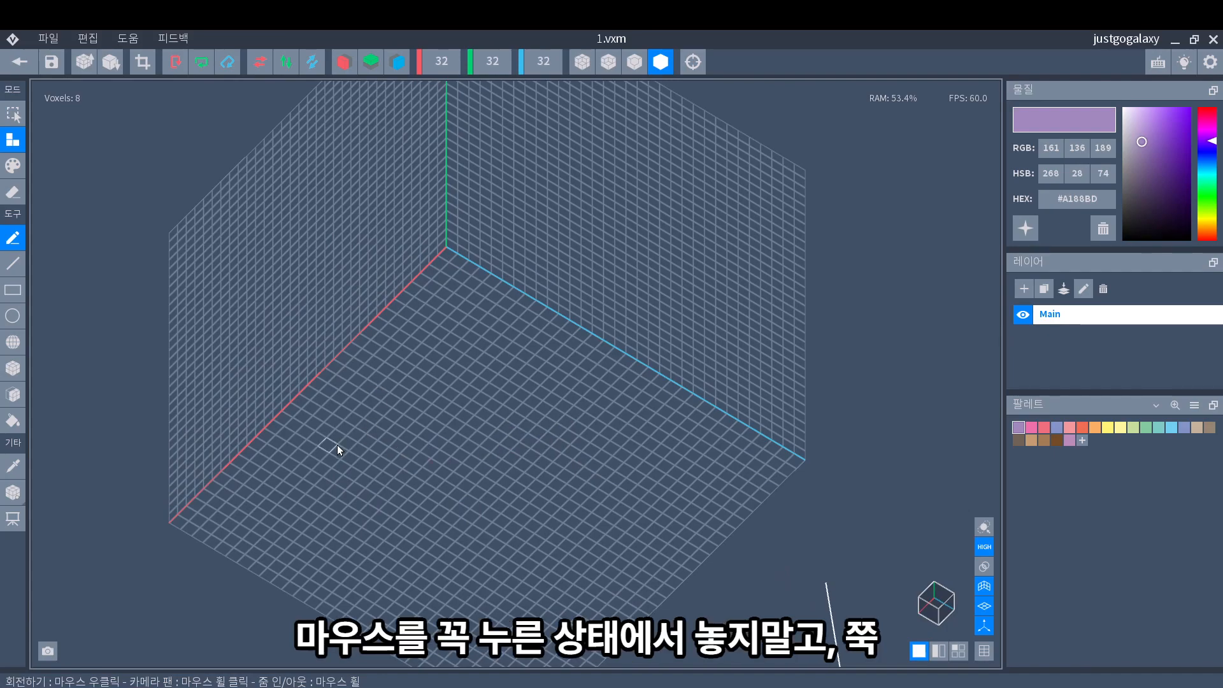
Draw a large spiral of voxels on the floor in one continuous pencil stroke and overlay further strokes on it
{"action": "left_click_drag", "start_coordinate": [338, 445], "coordinate": [337, 445]}
{"action": "mouse_move", "coordinate": [487, 377]}
{"action": "left_mouse_down"}
{"action": "mouse_move", "coordinate": [446, 570]}
{"action": "mouse_move", "coordinate": [357, 483]}
{"action": "mouse_move", "coordinate": [522, 419]}
{"action": "mouse_move", "coordinate": [479, 462]}
{"action": "left_mouse_up"}
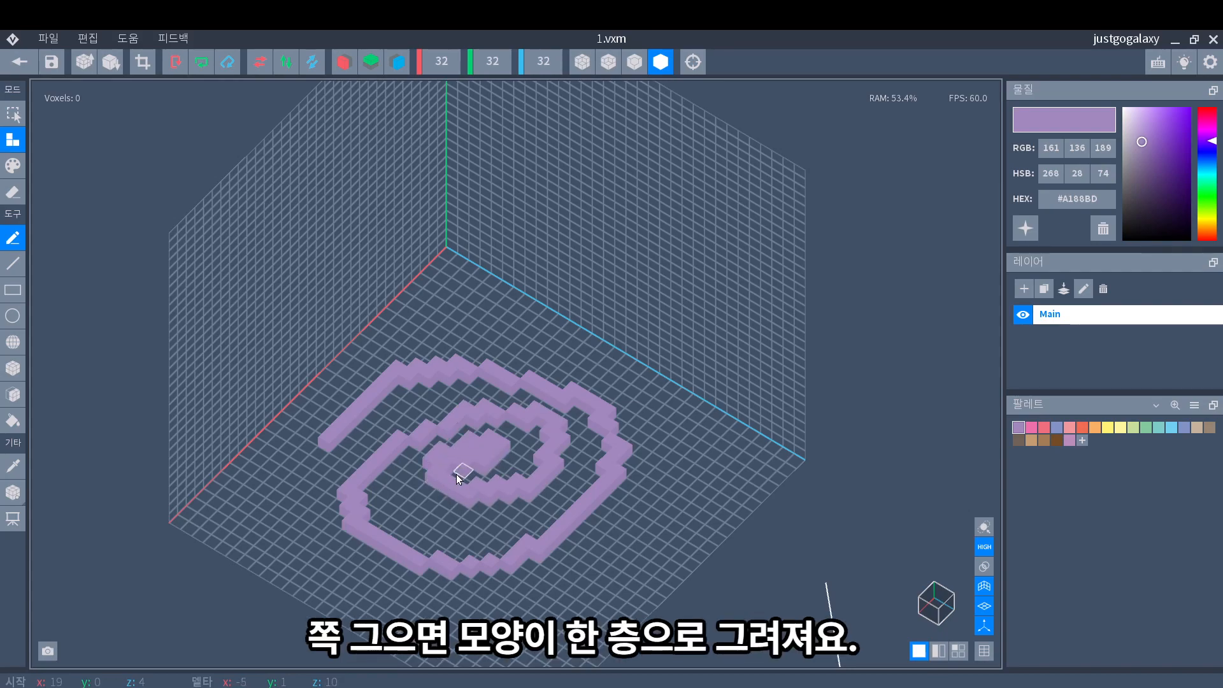
{"action": "mouse_move", "coordinate": [423, 500]}
{"action": "left_mouse_down"}
{"action": "mouse_move", "coordinate": [582, 488]}
{"action": "mouse_move", "coordinate": [487, 458]}
{"action": "mouse_move", "coordinate": [321, 512]}
{"action": "mouse_move", "coordinate": [433, 526]}
{"action": "left_mouse_up"}
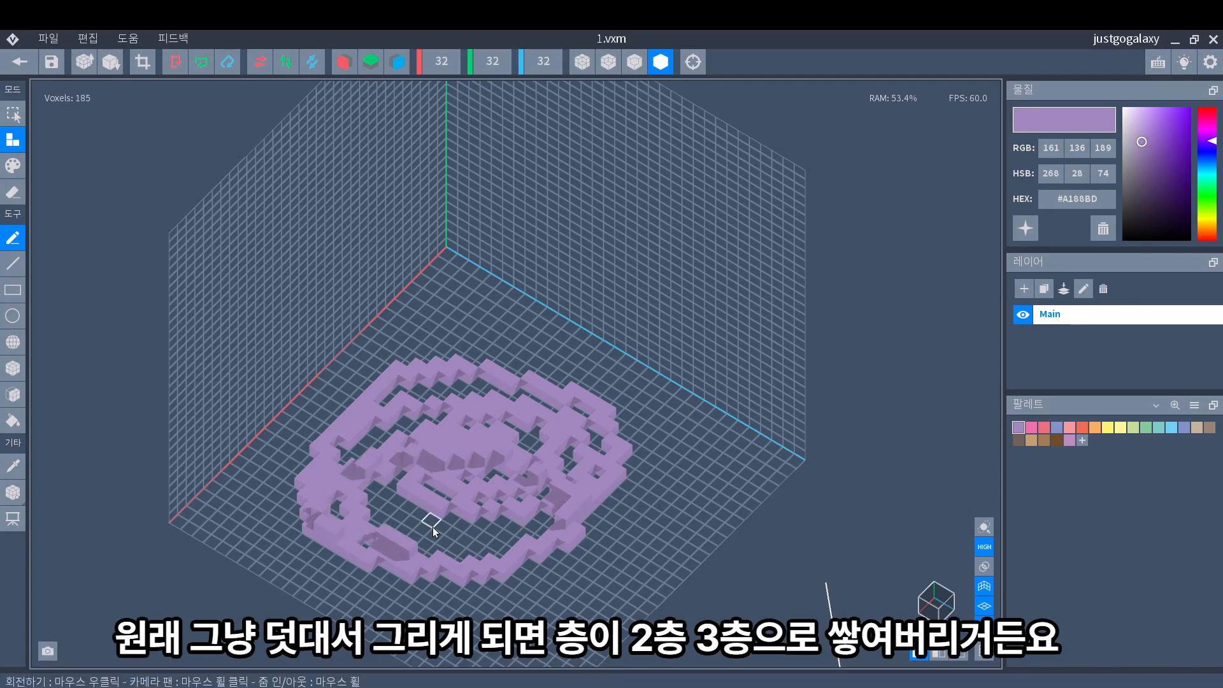
Undo the spiral strokes and draw a short curved trail of partly stacked voxels on the floor
{"action": "right_click_drag", "start_coordinate": [433, 526], "coordinate": [521, 374]}
{"action": "key", "text": "ctrl+z"}
{"action": "key", "text": "ctrl+z"}
{"action": "right_click_drag", "start_coordinate": [453, 539], "coordinate": [423, 498]}
{"action": "mouse_move", "coordinate": [422, 499]}
{"action": "left_mouse_down"}
{"action": "mouse_move", "coordinate": [513, 560]}
{"action": "mouse_move", "coordinate": [362, 465]}
{"action": "left_mouse_up"}
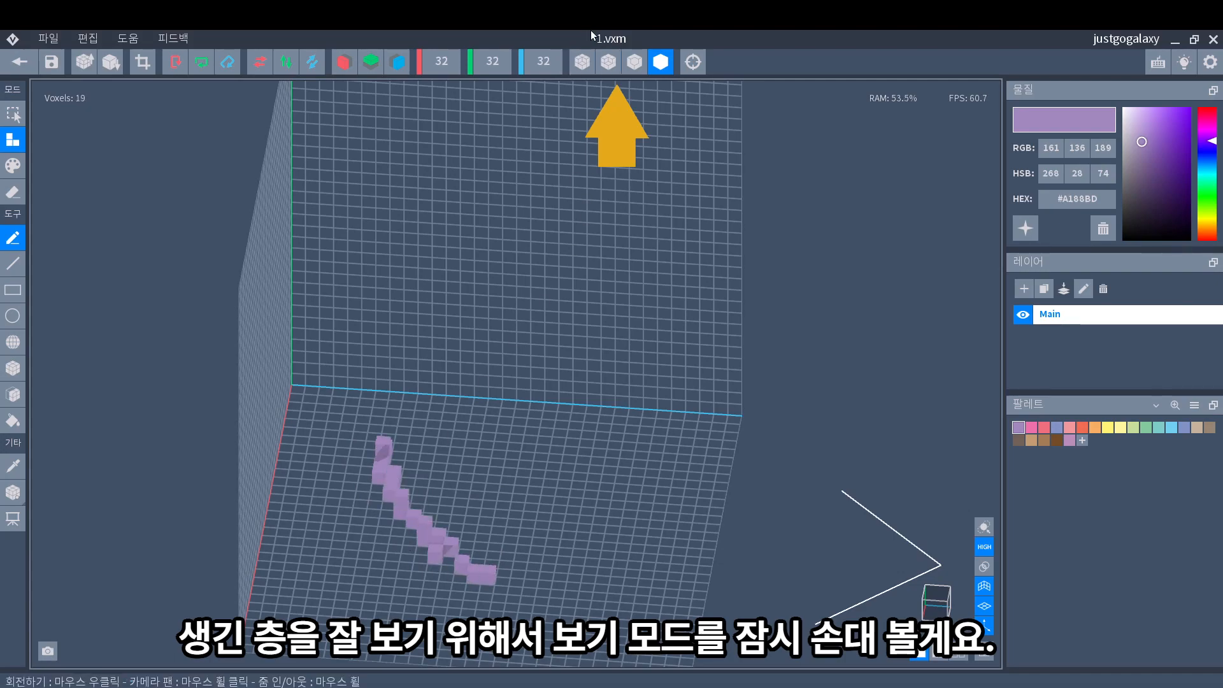
Compare how the stacked voxel trail looks in the four edge display modes
{"action": "left_click", "coordinate": [636, 63]}
{"action": "right_click_drag", "start_coordinate": [581, 162], "coordinate": [623, 74]}
{"action": "left_click", "coordinate": [660, 64]}
{"action": "left_click", "coordinate": [638, 65]}
{"action": "left_click", "coordinate": [606, 68]}
{"action": "left_click", "coordinate": [585, 69]}
{"action": "left_click", "coordinate": [611, 68]}
{"action": "left_click", "coordinate": [637, 67]}
{"action": "left_click", "coordinate": [659, 67]}
{"action": "left_click", "coordinate": [639, 67]}
{"action": "left_click", "coordinate": [609, 67]}
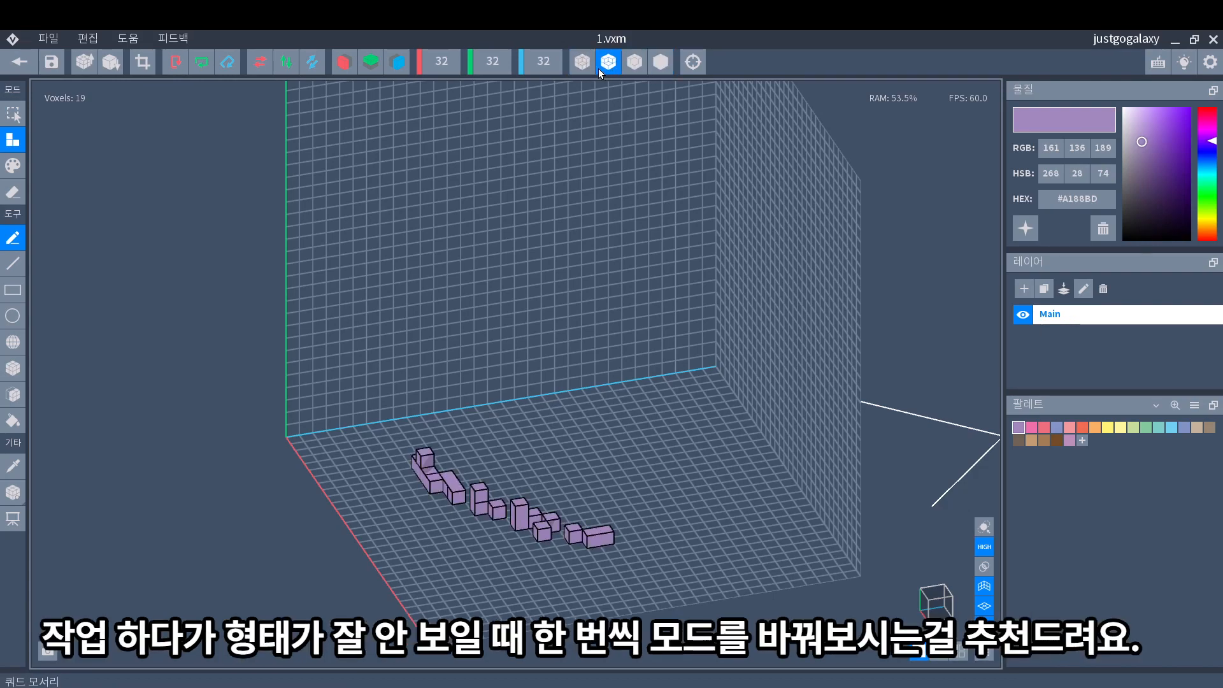
Cycle through the display modes again and set the view to 멋진 모서리 edges
{"action": "left_click", "coordinate": [613, 68]}
{"action": "left_click", "coordinate": [582, 69]}
{"action": "left_click", "coordinate": [610, 67]}
{"action": "left_click", "coordinate": [635, 67]}
{"action": "left_click", "coordinate": [657, 67]}
{"action": "right_click_drag", "start_coordinate": [643, 204], "coordinate": [649, 172]}
{"action": "left_click", "coordinate": [634, 67]}
{"action": "left_click", "coordinate": [659, 68]}
{"action": "left_click", "coordinate": [635, 66]}
{"action": "left_click", "coordinate": [635, 62]}
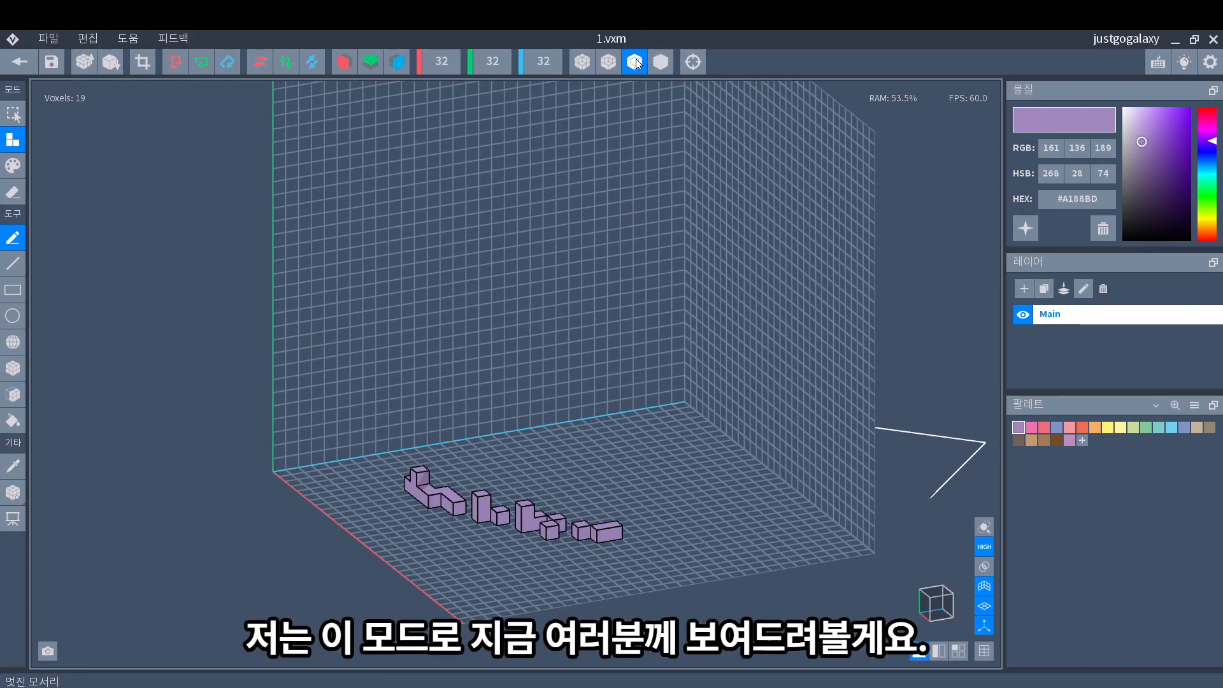
Undo the curved voxel trail until the grid is empty
{"action": "right_click_drag", "start_coordinate": [522, 374], "coordinate": [475, 502]}
{"action": "key", "text": "ctrl+z"}
{"action": "key", "text": "ctrl+z"}
{"action": "key", "text": "ctrl+z"}
{"action": "key", "text": "ctrl+z"}
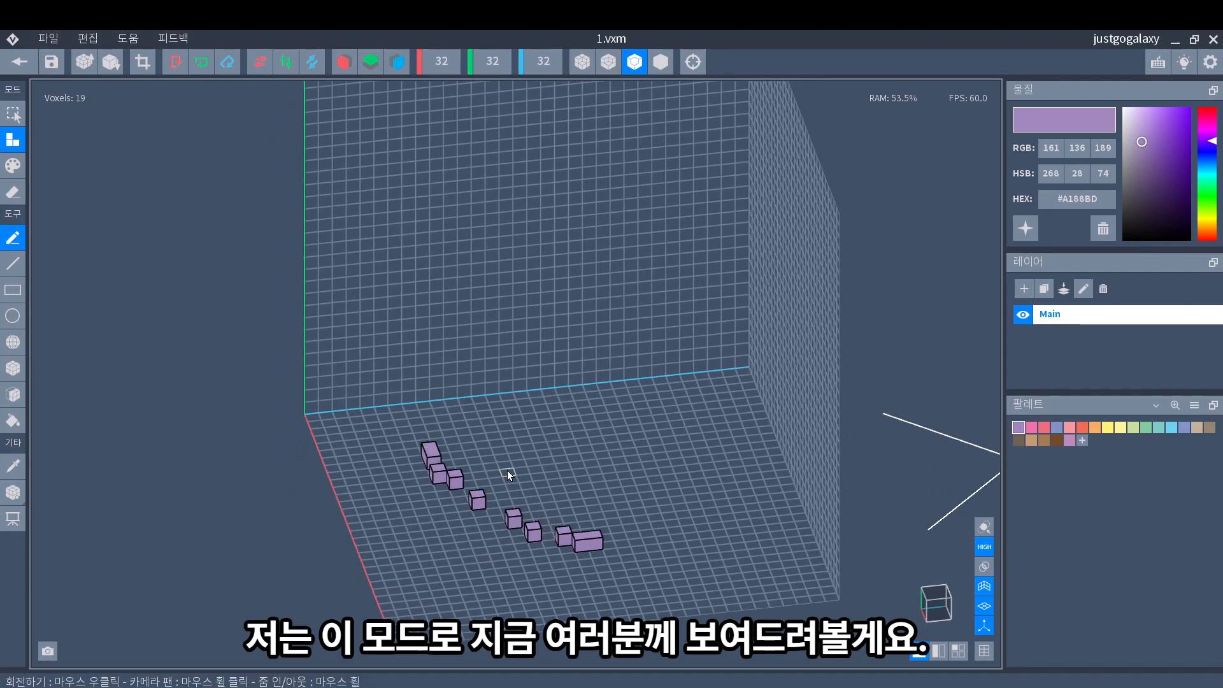
{"action": "key", "text": "ctrl+z"}
{"action": "key", "text": "ctrl+z"}
{"action": "key", "text": "ctrl+z"}
{"action": "key", "text": "ctrl+z"}
Draw overlapping separate pencil strokes on the floor to build a small cluster with second and third voxel layers
{"action": "left_click_drag", "start_coordinate": [453, 440], "coordinate": [427, 475]}
{"action": "left_click_drag", "start_coordinate": [454, 541], "coordinate": [572, 545]}
{"action": "key", "text": "ctrl+z"}
{"action": "mouse_move", "coordinate": [437, 438]}
{"action": "left_mouse_down"}
{"action": "mouse_move", "coordinate": [472, 490]}
{"action": "mouse_move", "coordinate": [451, 456]}
{"action": "mouse_move", "coordinate": [499, 490]}
{"action": "left_mouse_up"}
{"action": "right_click_drag", "start_coordinate": [471, 480], "coordinate": [488, 486]}
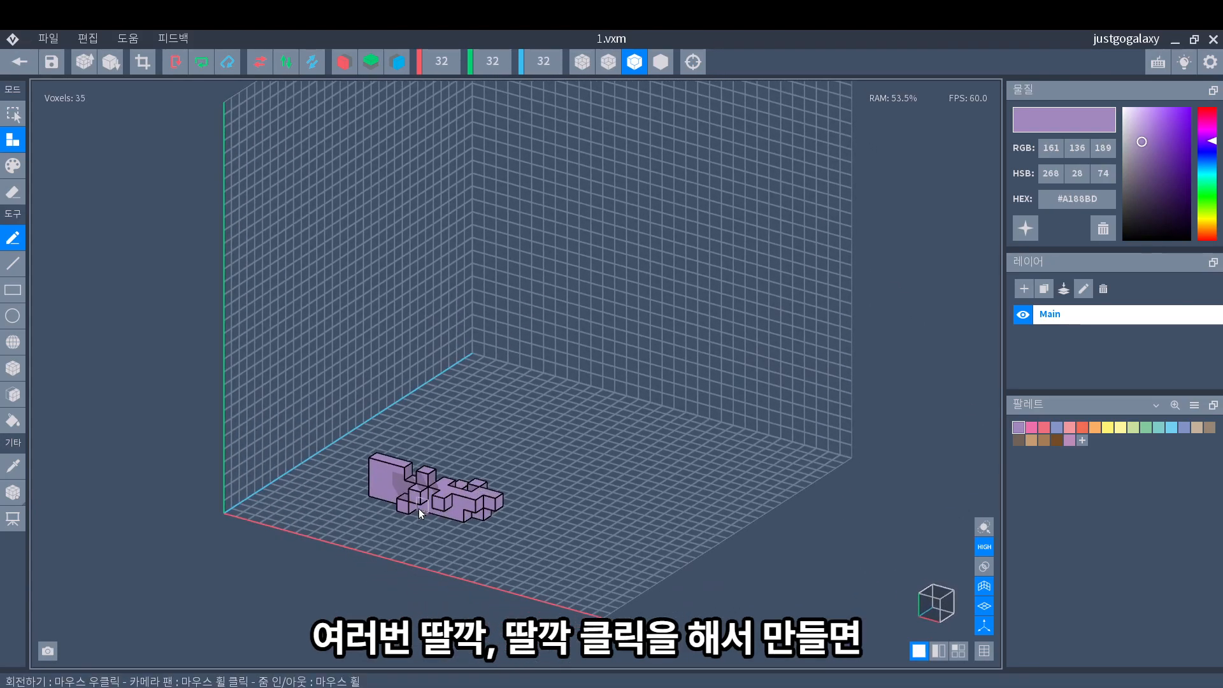
{"action": "scroll", "coordinate": [418, 508], "scroll_direction": "up", "scroll_amount": 3}
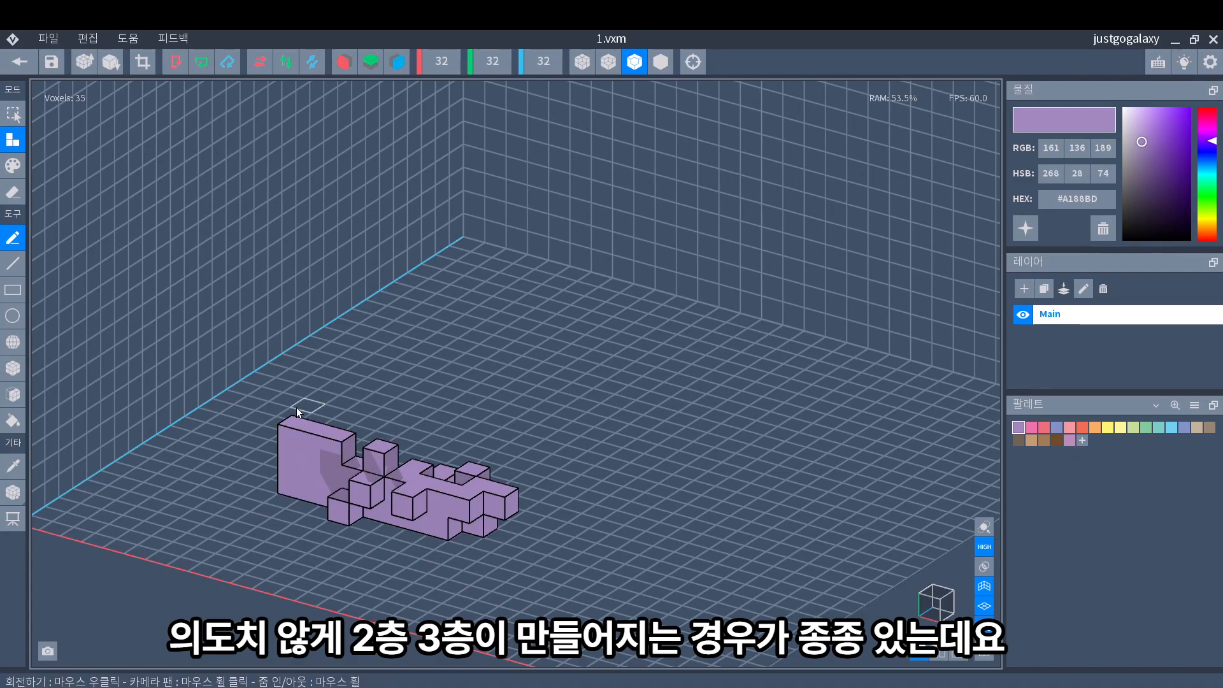
{"action": "right_click_drag", "start_coordinate": [409, 472], "coordinate": [471, 473]}
Undo all strokes of the stacked voxel cluster
{"action": "key", "text": "ctrl+z"}
{"action": "key", "text": "ctrl+z"}
{"action": "key", "text": "ctrl+z"}
{"action": "key", "text": "ctrl+z"}
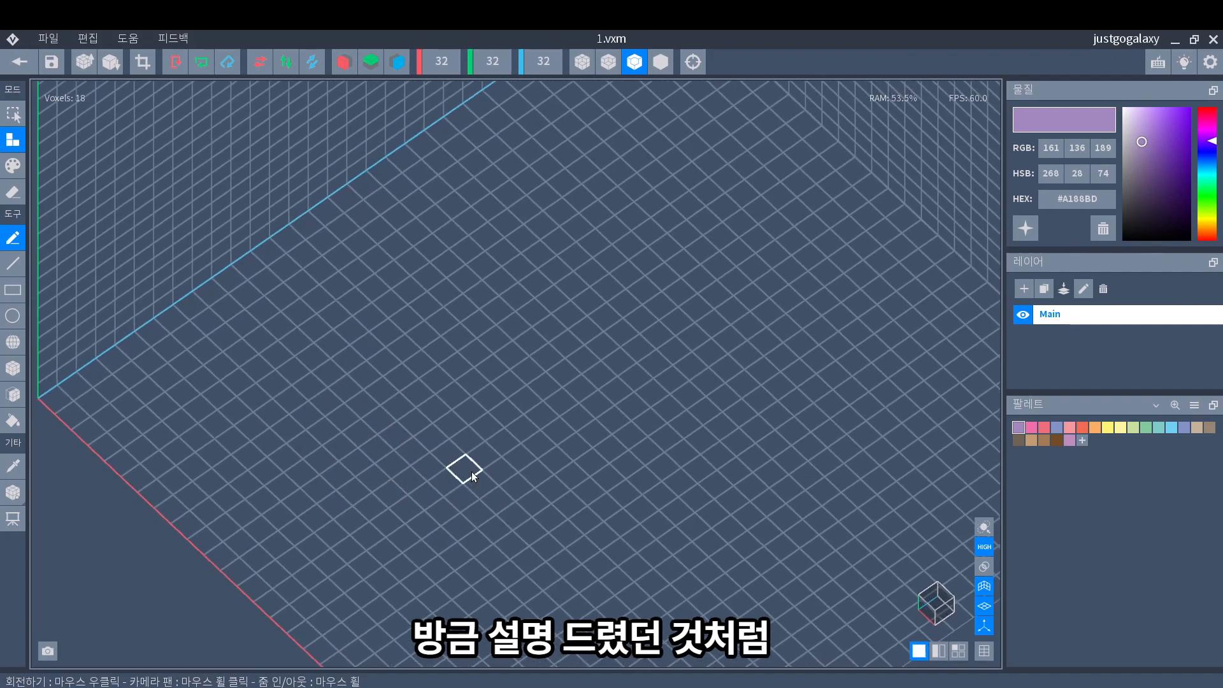
Draw a flat single-layer blob of voxels in one continuous pencil stroke and undo it
{"action": "mouse_move", "coordinate": [484, 331]}
{"action": "left_mouse_down"}
{"action": "mouse_move", "coordinate": [463, 331]}
{"action": "mouse_move", "coordinate": [376, 416]}
{"action": "mouse_move", "coordinate": [432, 538]}
{"action": "mouse_move", "coordinate": [582, 498]}
{"action": "mouse_move", "coordinate": [520, 357]}
{"action": "mouse_move", "coordinate": [425, 360]}
{"action": "mouse_move", "coordinate": [513, 372]}
{"action": "mouse_move", "coordinate": [411, 423]}
{"action": "mouse_move", "coordinate": [484, 436]}
{"action": "mouse_move", "coordinate": [464, 491]}
{"action": "mouse_move", "coordinate": [555, 513]}
{"action": "mouse_move", "coordinate": [526, 530]}
{"action": "left_mouse_up"}
{"action": "mouse_move", "coordinate": [488, 482]}
{"action": "right_mouse_down"}
{"action": "mouse_move", "coordinate": [611, 427]}
{"action": "mouse_move", "coordinate": [576, 428]}
{"action": "right_mouse_up"}
{"action": "right_click_drag", "start_coordinate": [488, 482], "coordinate": [486, 482]}
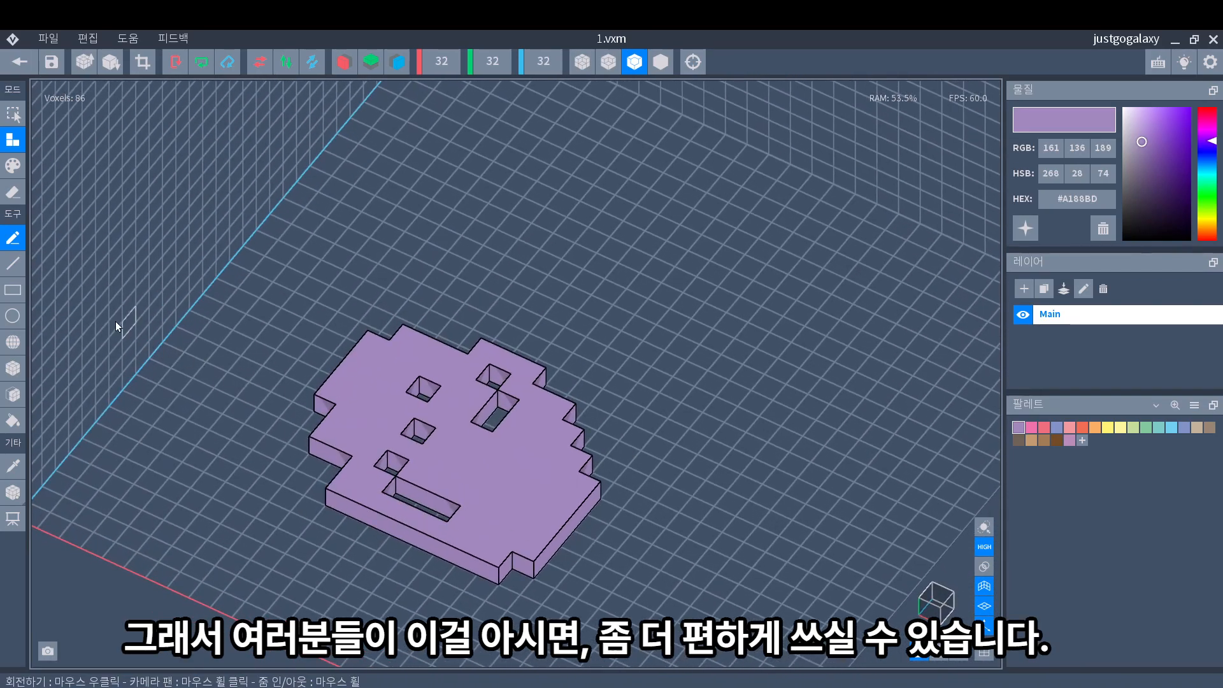
{"action": "scroll", "coordinate": [204, 249], "scroll_direction": "up", "scroll_amount": 1}
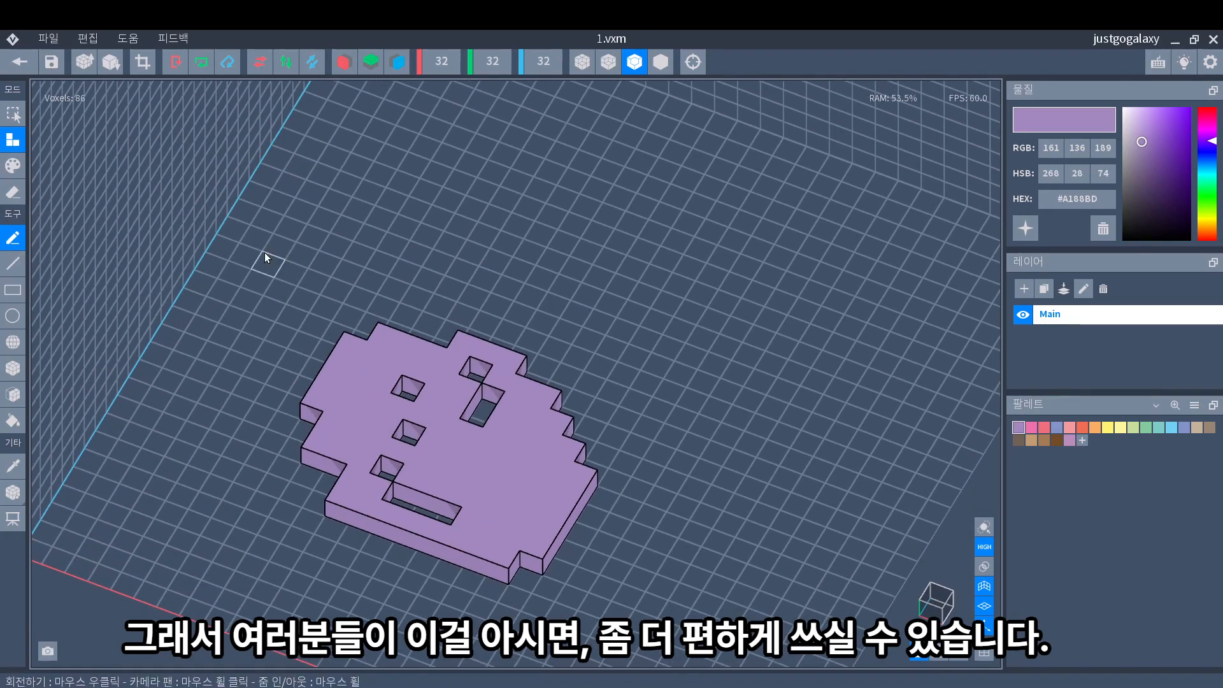
{"action": "key", "text": "ctrl+z"}
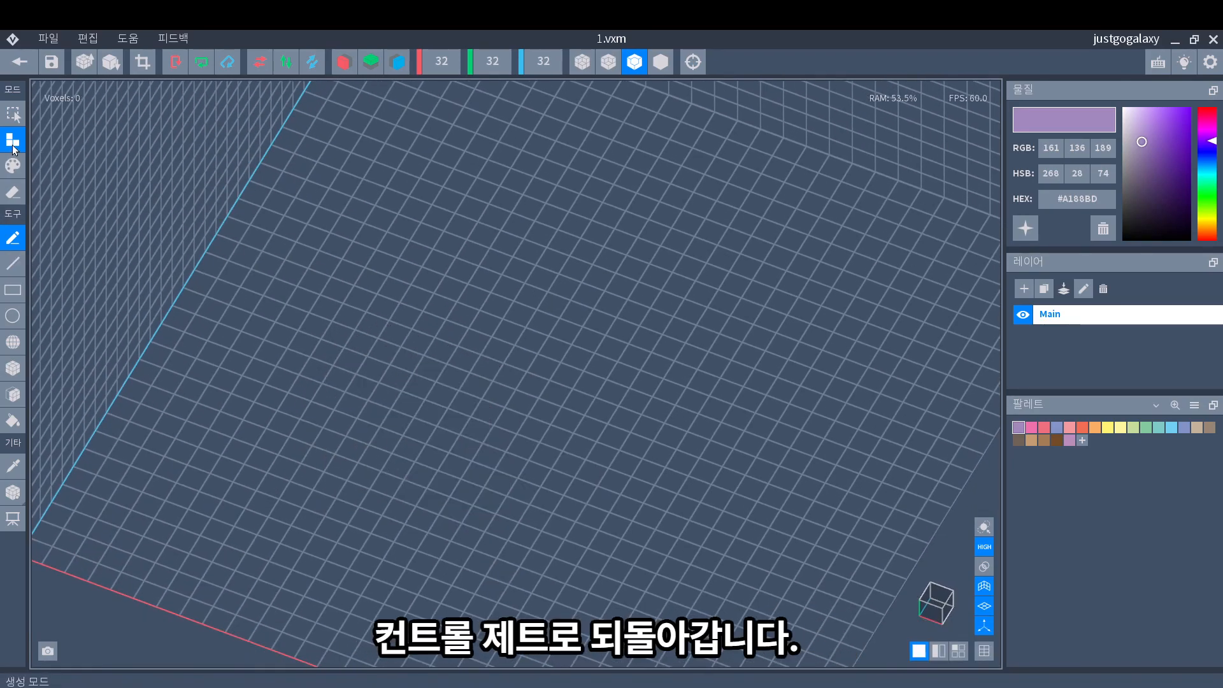
Draw a long diagonal voxel line and a straight voxel line along one grid row on the floor with the Line tool
{"action": "left_click", "coordinate": [13, 263]}
{"action": "scroll", "coordinate": [397, 314], "scroll_direction": "down", "scroll_amount": 5}
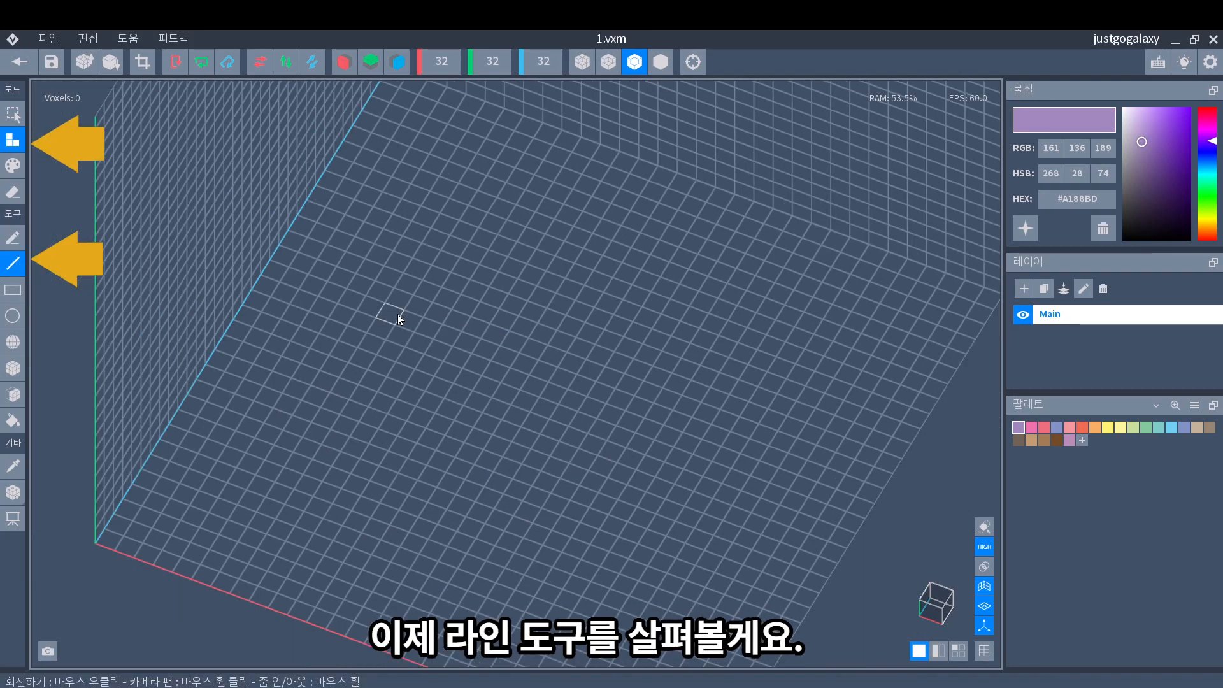
{"action": "right_click_drag", "start_coordinate": [412, 332], "coordinate": [375, 312]}
{"action": "left_click_drag", "start_coordinate": [395, 334], "coordinate": [628, 605]}
{"action": "right_click_drag", "start_coordinate": [420, 385], "coordinate": [384, 360]}
{"action": "right_click_drag", "start_coordinate": [670, 485], "coordinate": [373, 328]}
{"action": "left_click_drag", "start_coordinate": [338, 323], "coordinate": [622, 239]}
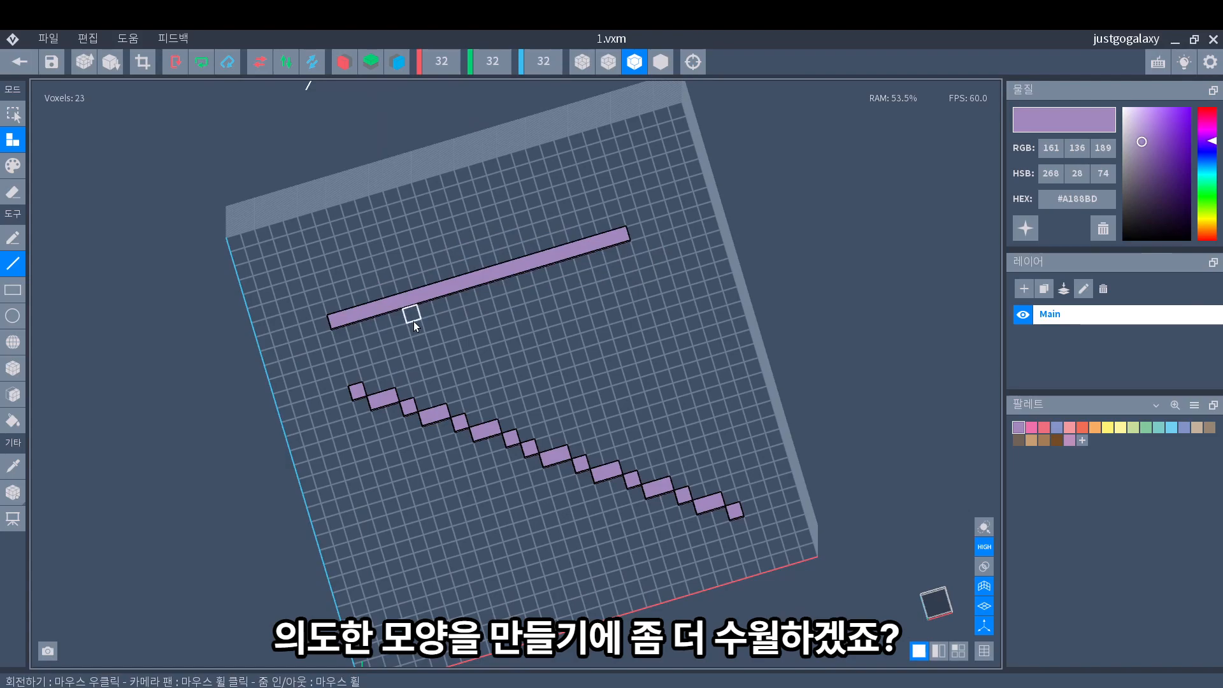
Place several separate single voxels on the floor around the two lines with the Line tool
{"action": "left_click", "coordinate": [349, 347]}
{"action": "left_click", "coordinate": [525, 323]}
{"action": "right_click_drag", "start_coordinate": [617, 313], "coordinate": [575, 368]}
{"action": "right_click_drag", "start_coordinate": [617, 313], "coordinate": [663, 485]}
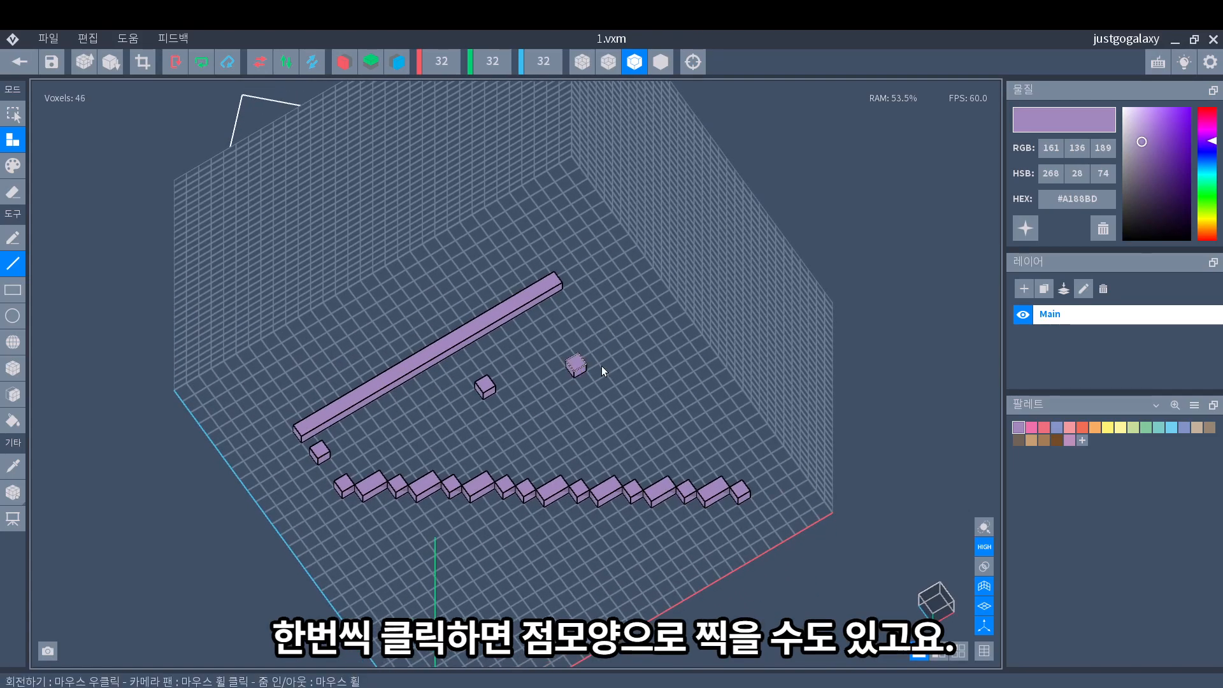
{"action": "left_click", "coordinate": [613, 377]}
{"action": "left_click", "coordinate": [582, 422]}
{"action": "left_click", "coordinate": [656, 432]}
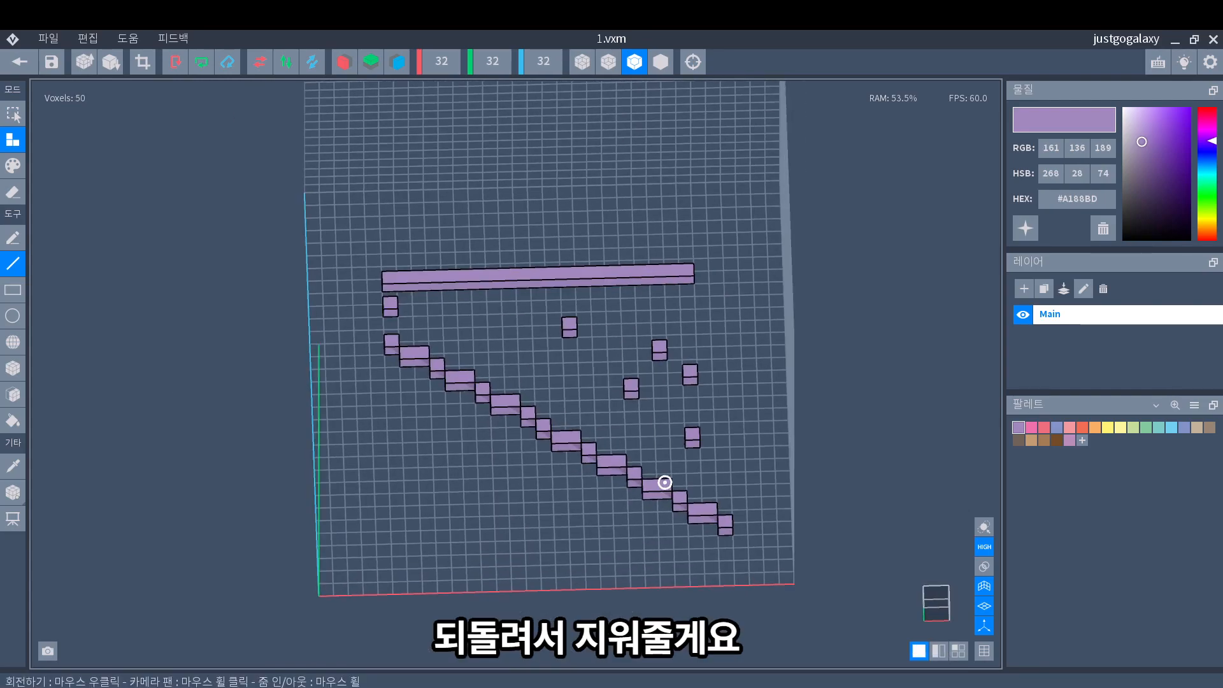
Undo all the single voxels and both voxel lines to empty the canvas
{"action": "key", "text": "ctrl+z"}
{"action": "key", "text": "ctrl+z"}
{"action": "key", "text": "ctrl+z"}
{"action": "key", "text": "ctrl+z"}
{"action": "key", "text": "ctrl+z"}
{"action": "key", "text": "ctrl+z"}
{"action": "key", "text": "ctrl+z"}
{"action": "key", "text": "ctrl+z"}
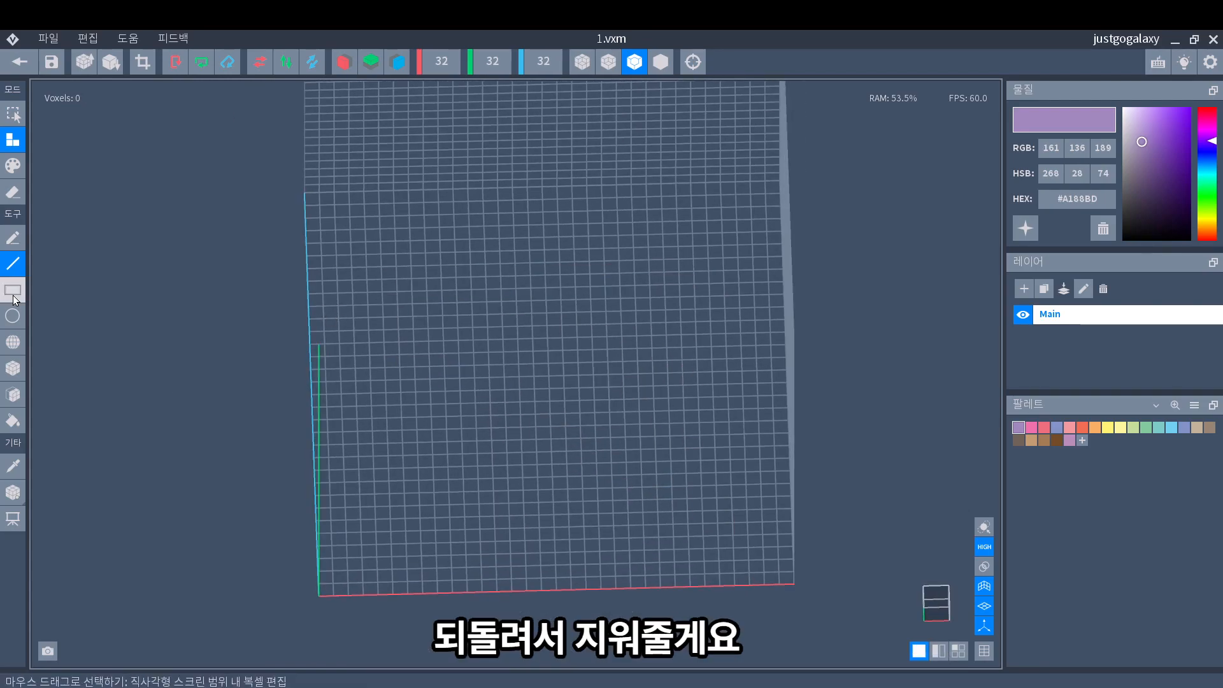
Fill a large screen-space rectangle of voxels in a corner view with the Rectangle tool, inspect it from another angle and undo it
{"action": "left_click", "coordinate": [13, 292]}
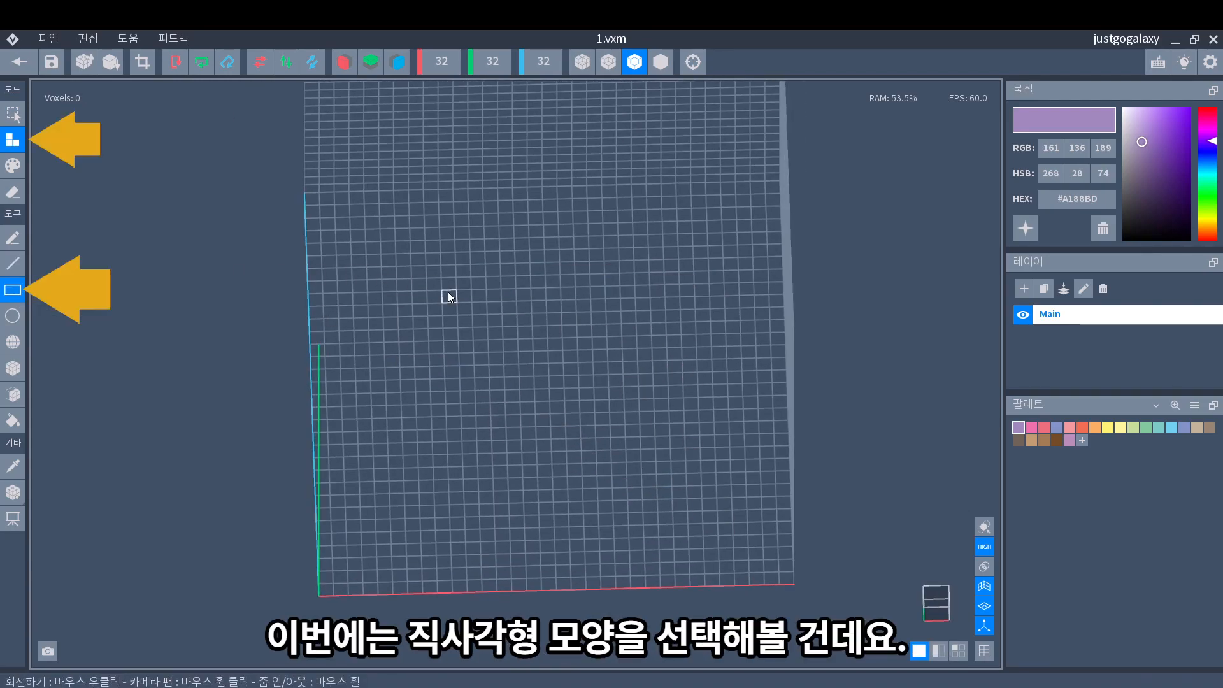
{"action": "scroll", "coordinate": [448, 293], "scroll_direction": "down", "scroll_amount": 2}
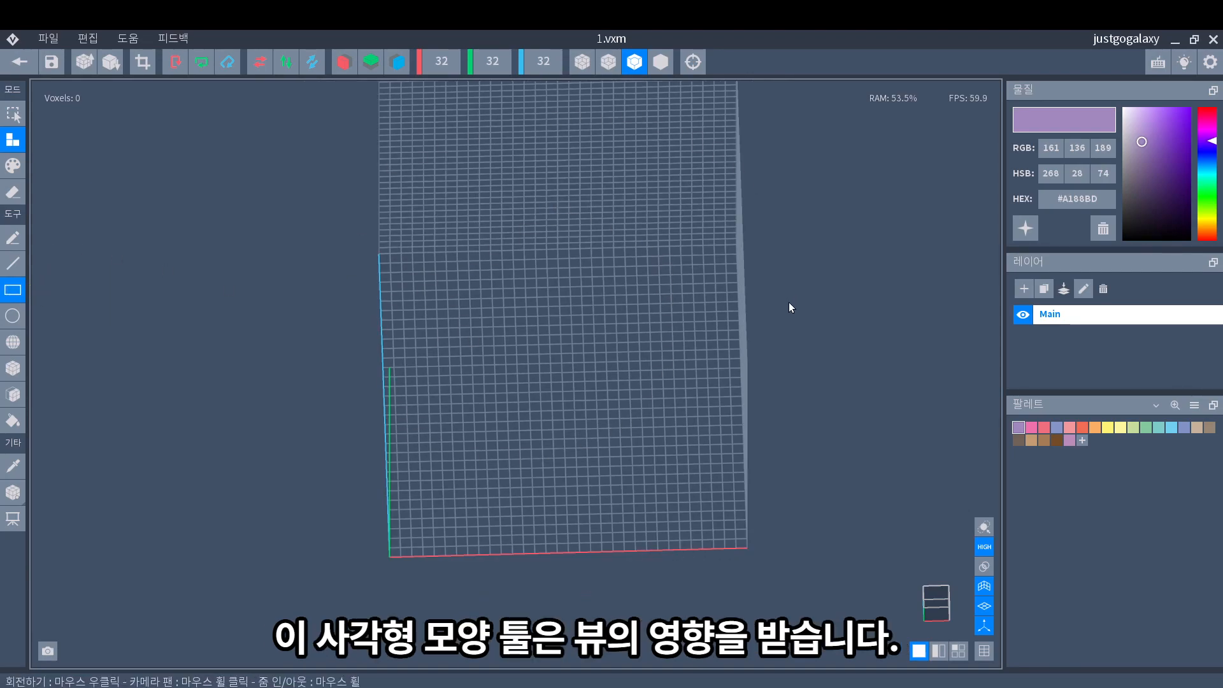
{"action": "right_click_drag", "start_coordinate": [631, 426], "coordinate": [650, 471]}
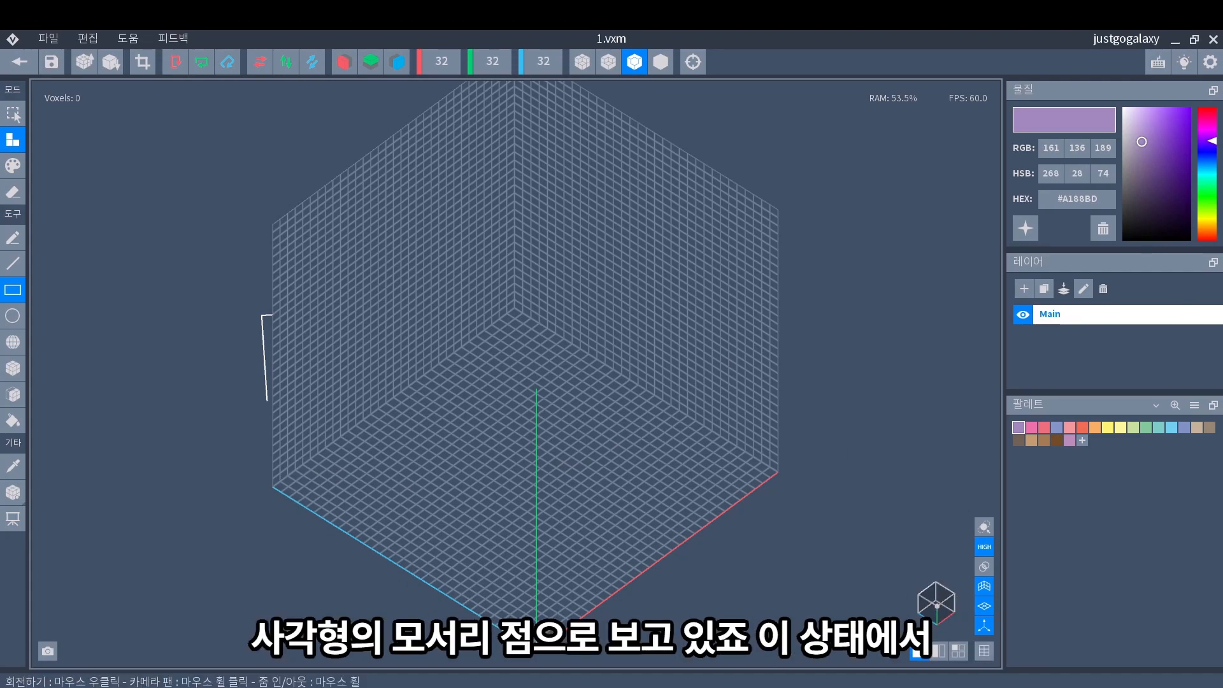
{"action": "left_click_drag", "start_coordinate": [836, 605], "coordinate": [381, 253]}
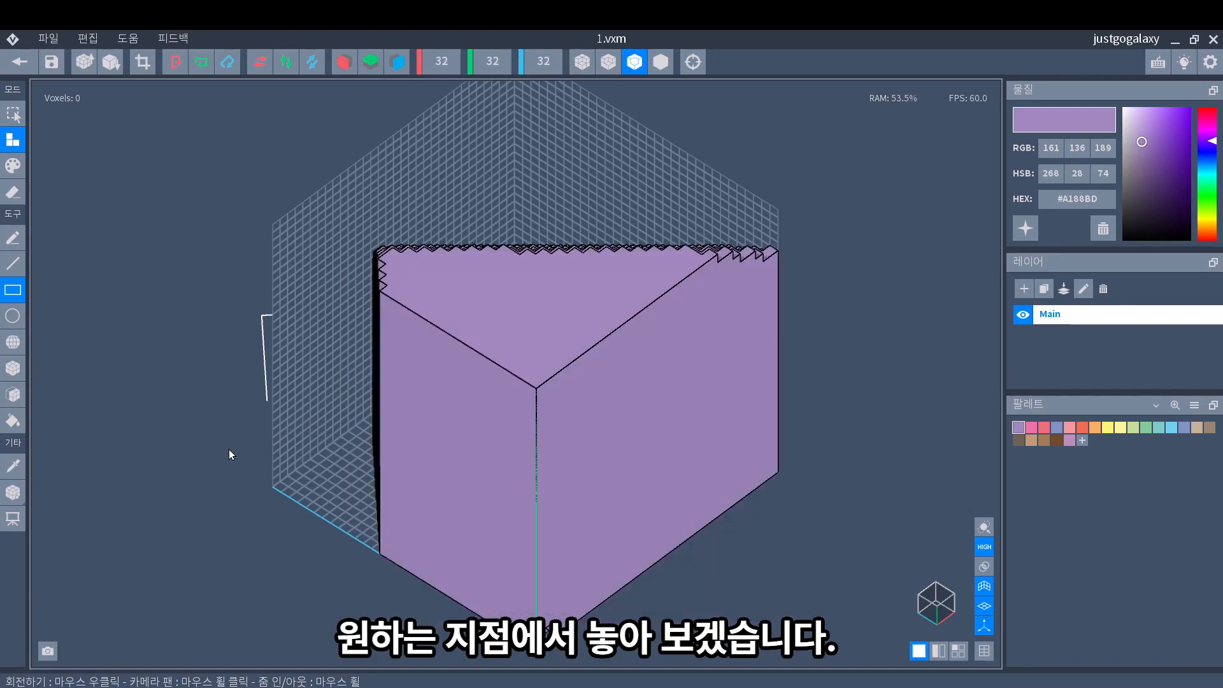
{"action": "right_click_drag", "start_coordinate": [208, 444], "coordinate": [653, 472]}
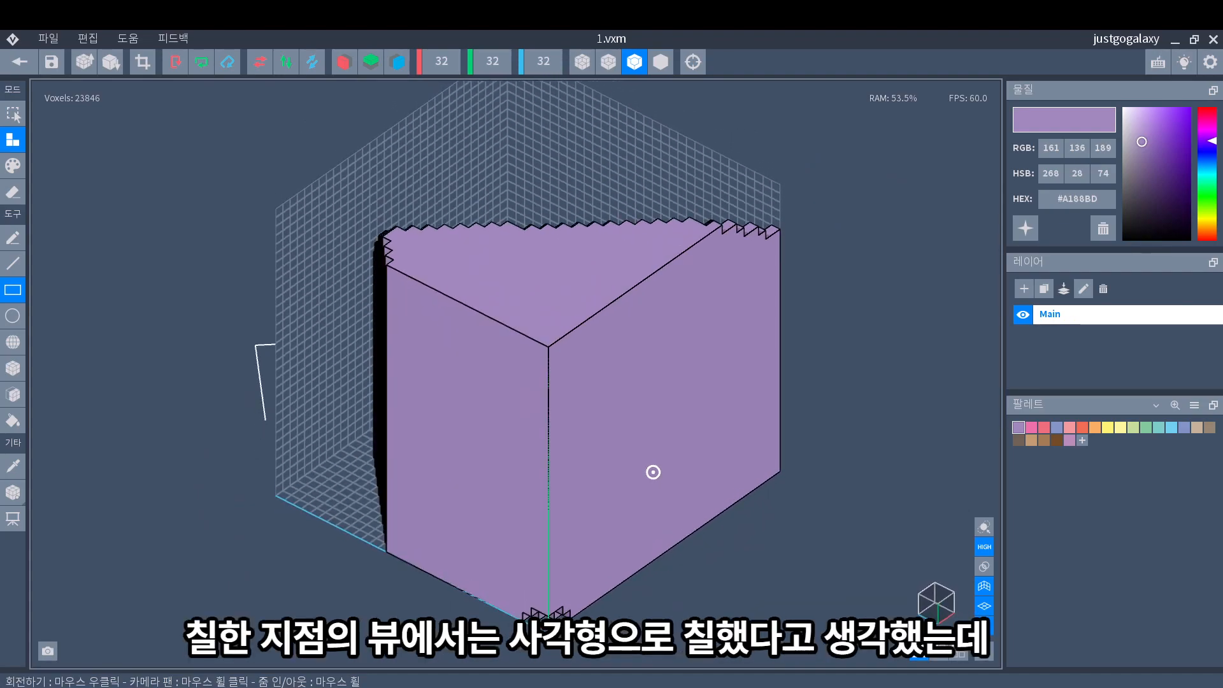
{"action": "right_click_drag", "start_coordinate": [653, 472], "coordinate": [651, 472]}
{"action": "key", "text": "ctrl+z"}
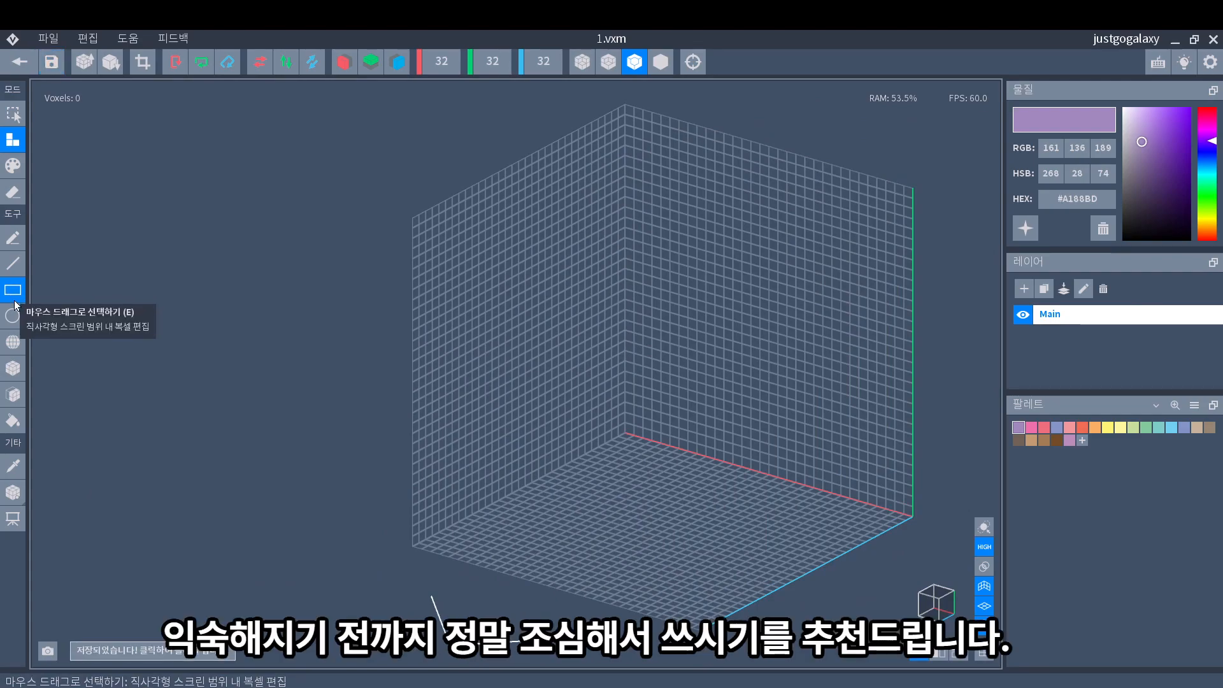
Build two overlapping upright cylinders with the Circle tool by carrying each stroke from the floor across the walls
{"action": "right_click_drag", "start_coordinate": [508, 373], "coordinate": [174, 253]}
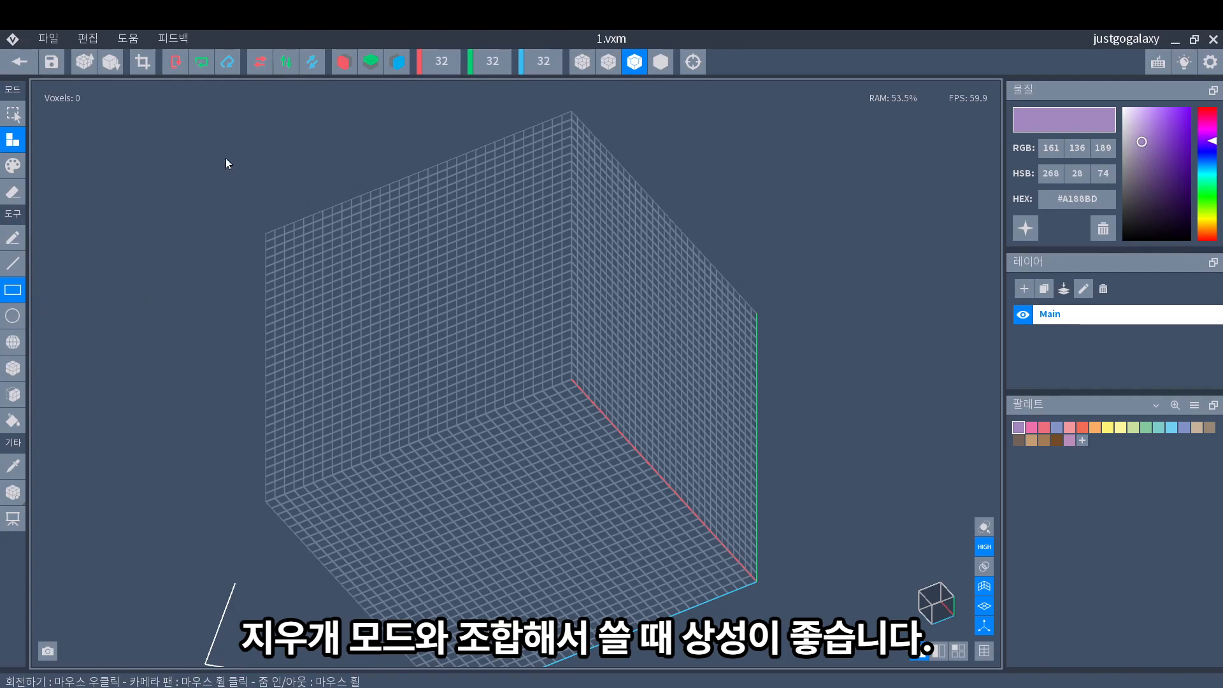
{"action": "middle_click_drag", "start_coordinate": [564, 547], "coordinate": [576, 514]}
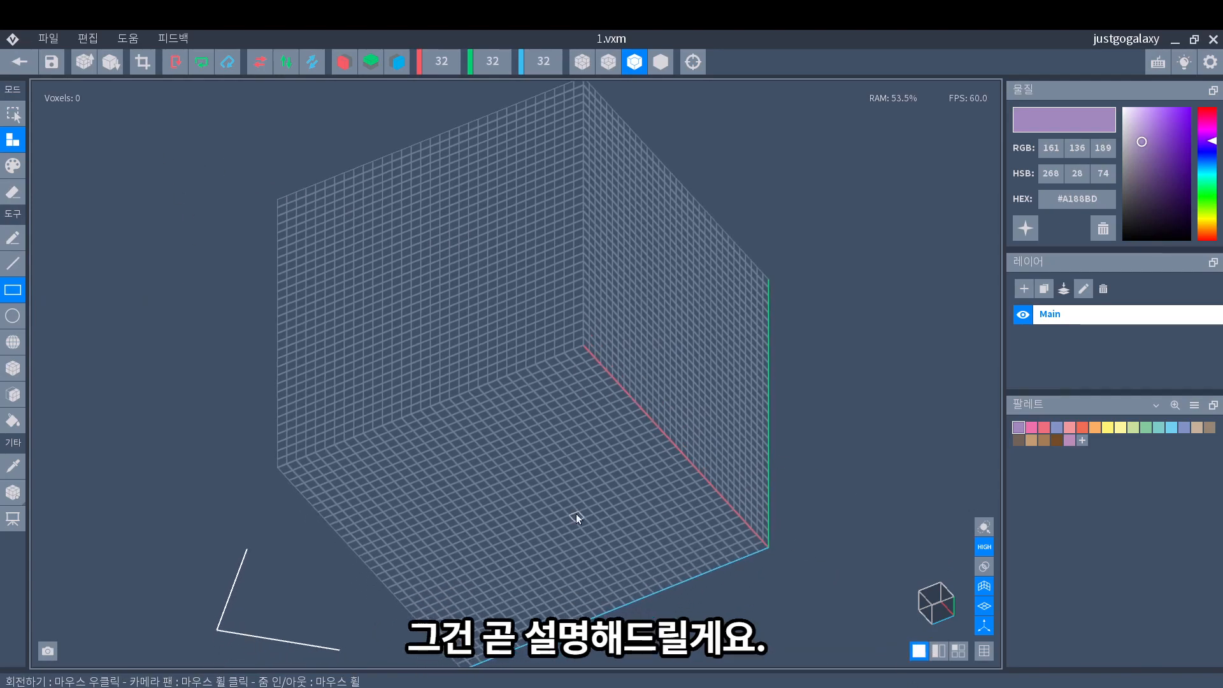
{"action": "left_click", "coordinate": [14, 316]}
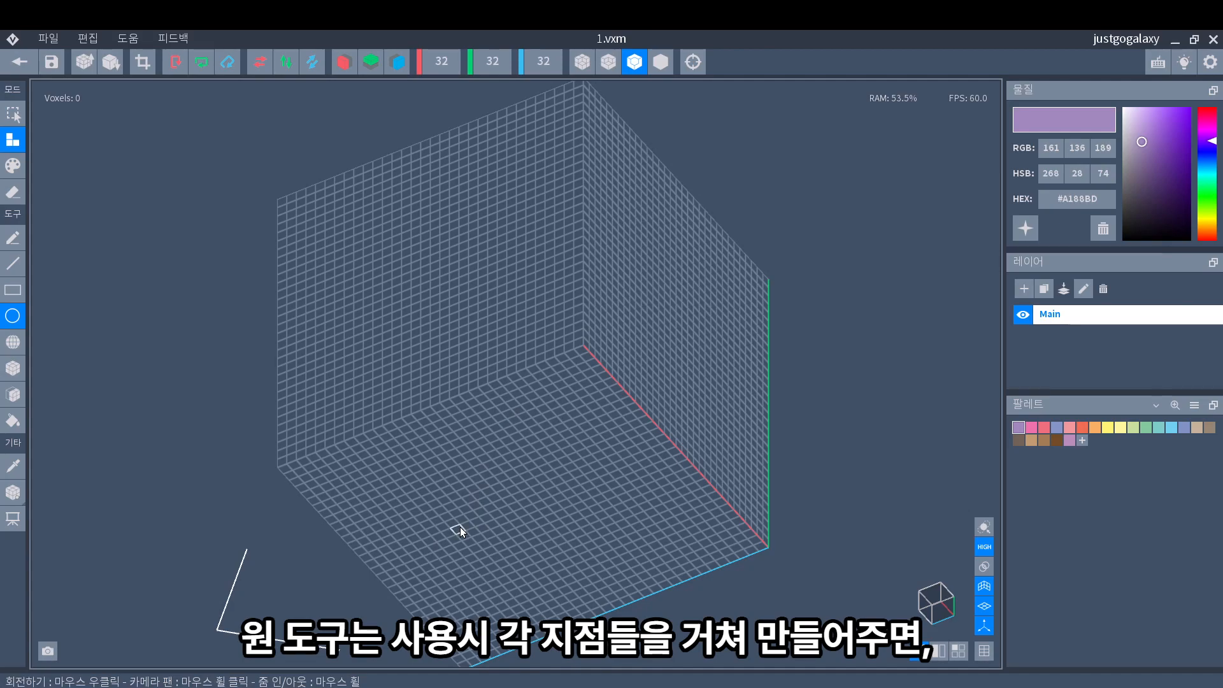
{"action": "left_click_drag", "start_coordinate": [469, 517], "coordinate": [537, 270]}
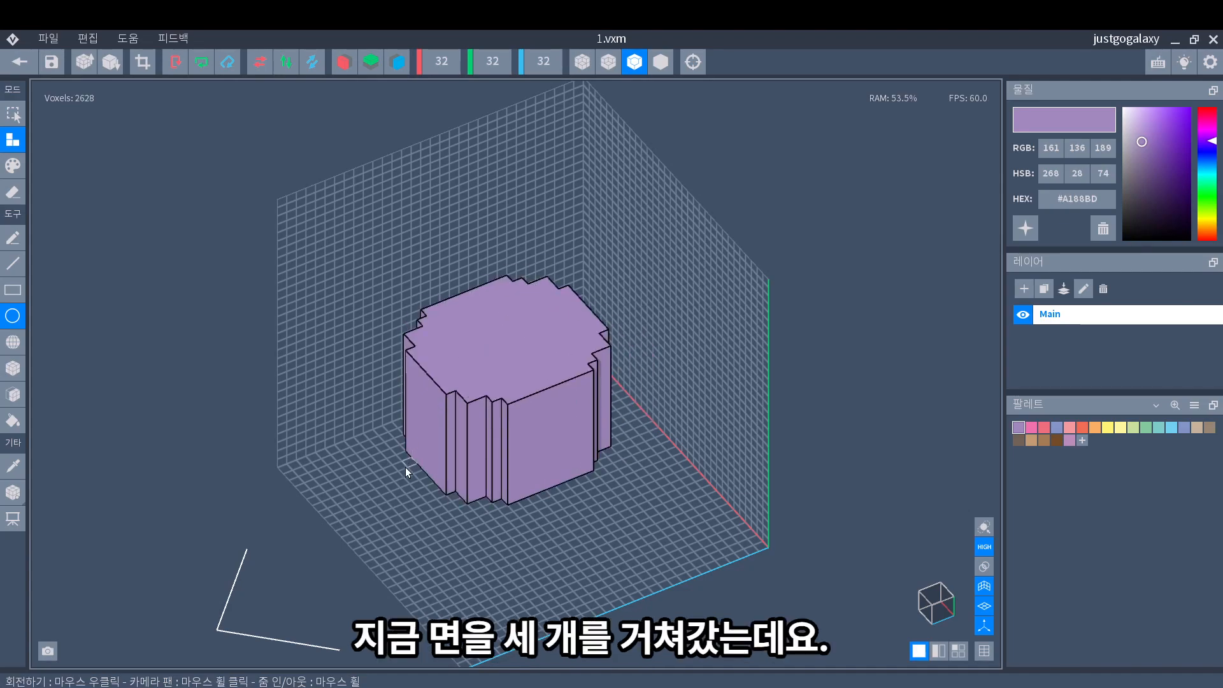
{"action": "left_click_drag", "start_coordinate": [471, 524], "coordinate": [513, 251]}
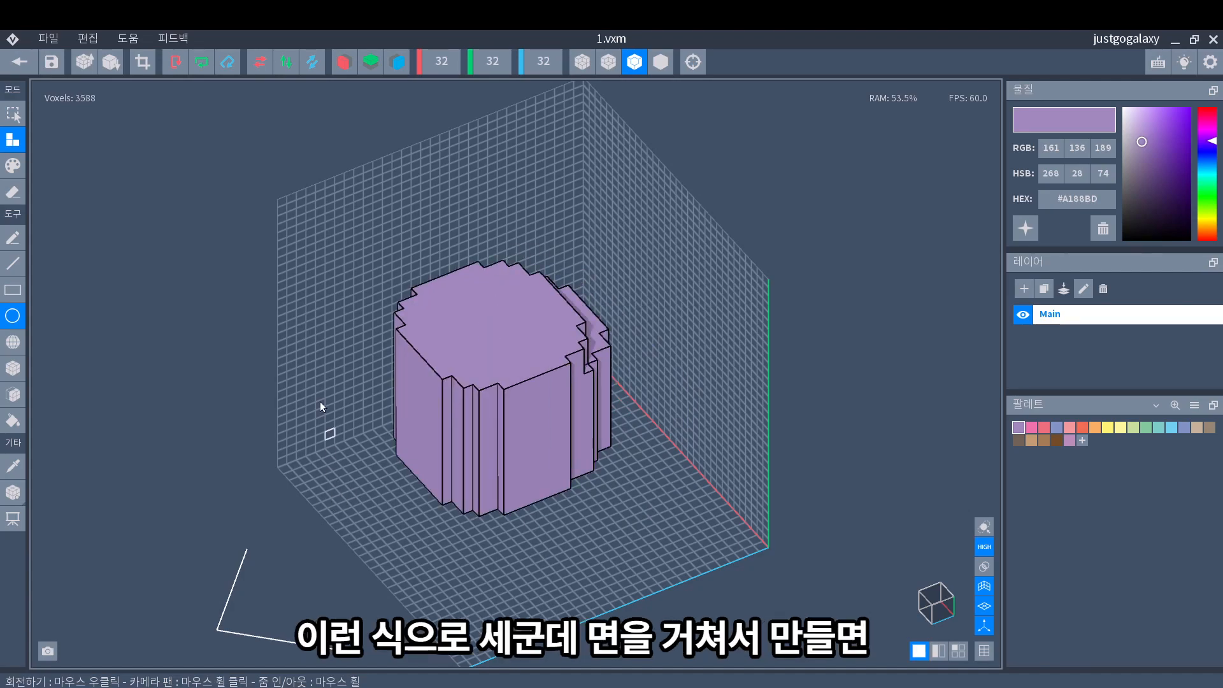
{"action": "right_click_drag", "start_coordinate": [646, 350], "coordinate": [297, 316]}
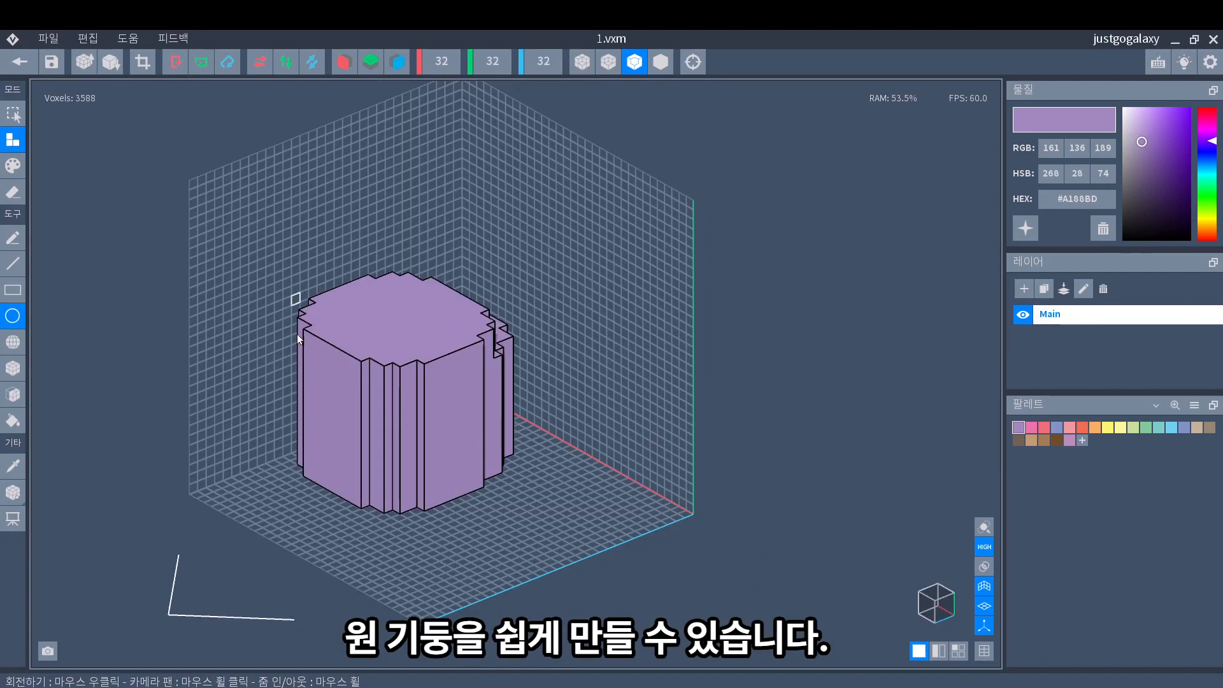
Draw circle shapes starting from a single floor face with the Circle tool, then undo them
{"action": "right_click_drag", "start_coordinate": [415, 498], "coordinate": [421, 510]}
{"action": "left_click_drag", "start_coordinate": [470, 570], "coordinate": [603, 571]}
{"action": "left_click_drag", "start_coordinate": [344, 601], "coordinate": [343, 600]}
{"action": "left_click_drag", "start_coordinate": [601, 495], "coordinate": [639, 466]}
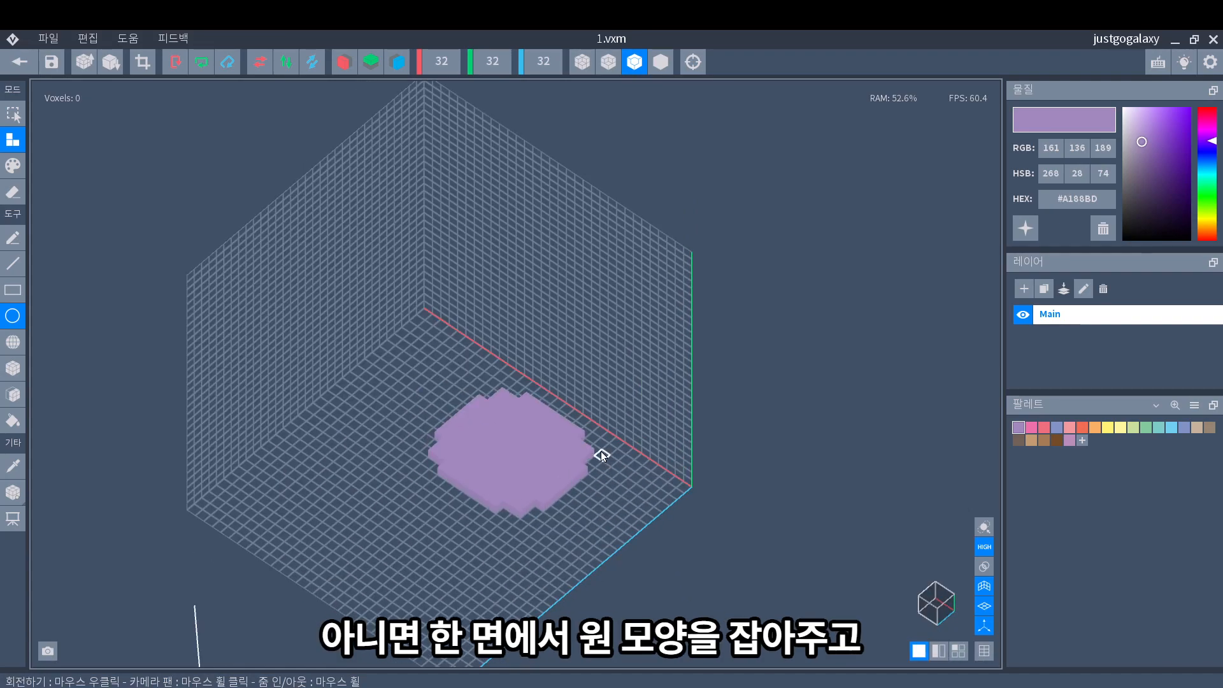
{"action": "left_click_drag", "start_coordinate": [601, 451], "coordinate": [628, 377]}
{"action": "right_click_drag", "start_coordinate": [586, 458], "coordinate": [511, 464]}
{"action": "key", "text": "ctrl+z"}
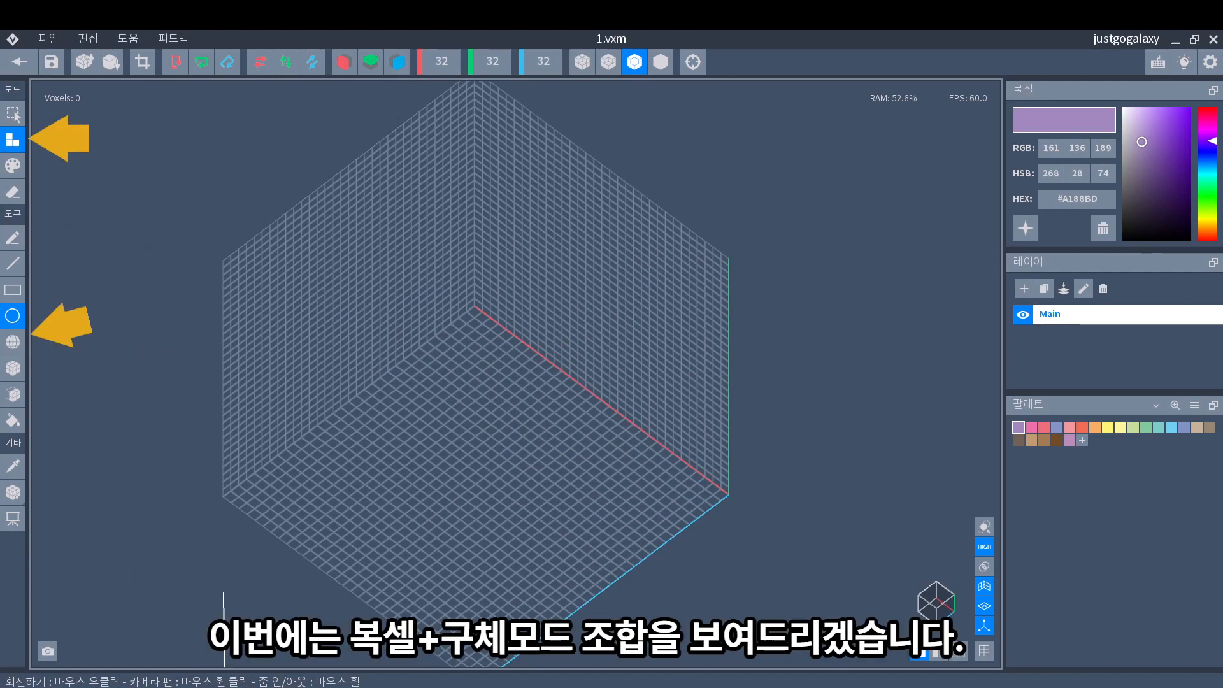
Draw a three-dimensional voxel ball with the Sphere tool from the floor up the back wall
{"action": "left_click", "coordinate": [14, 346]}
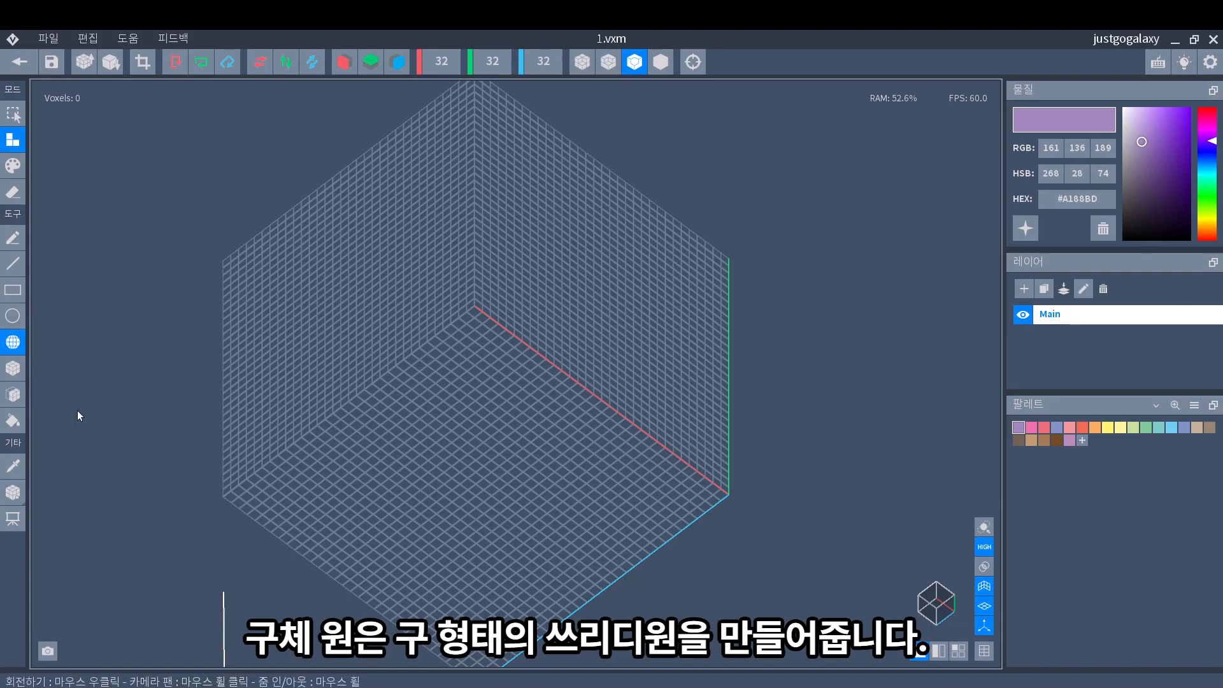
{"action": "left_click_drag", "start_coordinate": [444, 496], "coordinate": [528, 304]}
{"action": "right_click_drag", "start_coordinate": [584, 458], "coordinate": [524, 435]}
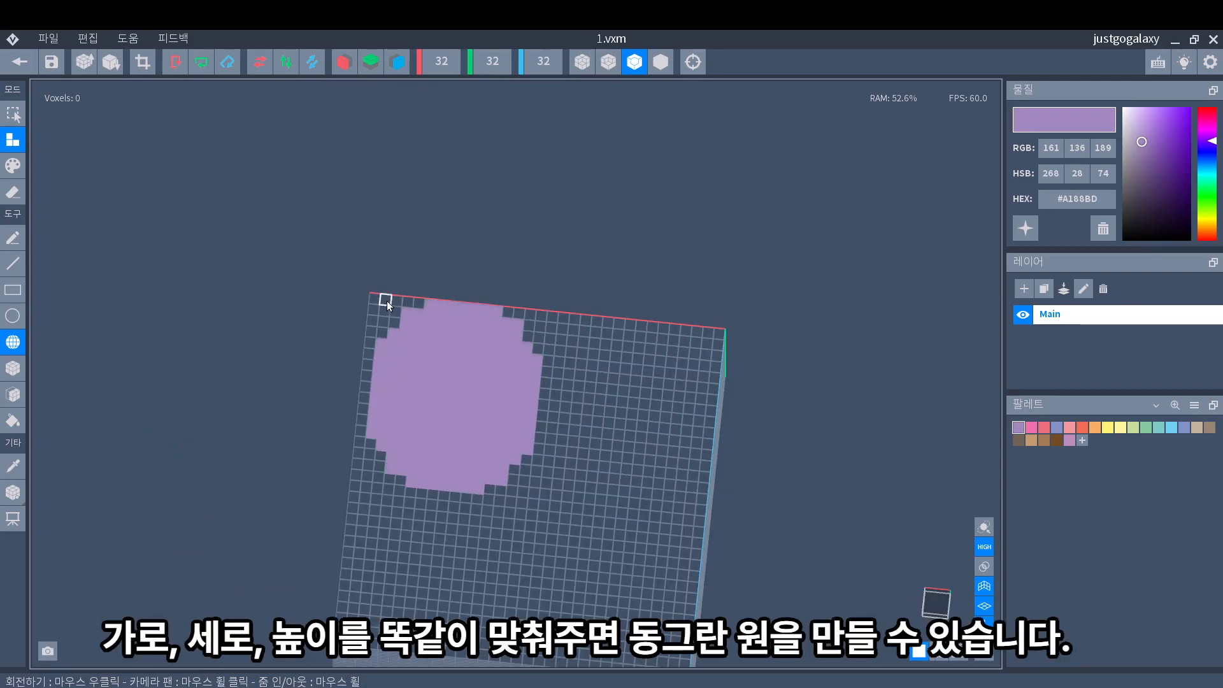
Draw a flat one-layer disc on the floor with the Sphere tool, undo it and draw a full sphere reaching up the walls
{"action": "left_click_drag", "start_coordinate": [382, 295], "coordinate": [373, 305]}
{"action": "mouse_move", "coordinate": [407, 402]}
{"action": "right_mouse_down"}
{"action": "mouse_move", "coordinate": [442, 464]}
{"action": "mouse_move", "coordinate": [407, 404]}
{"action": "right_mouse_up"}
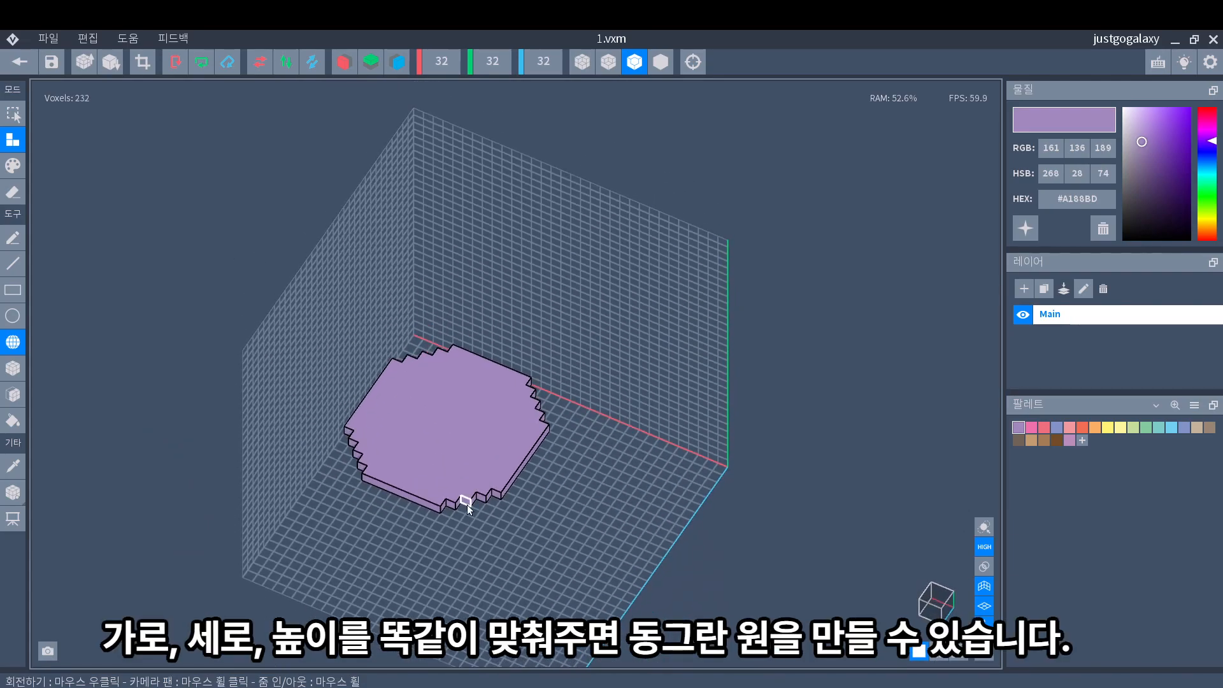
{"action": "key", "text": "ctrl+z"}
{"action": "left_click_drag", "start_coordinate": [475, 519], "coordinate": [408, 231]}
{"action": "right_click_drag", "start_coordinate": [437, 330], "coordinate": [347, 495]}
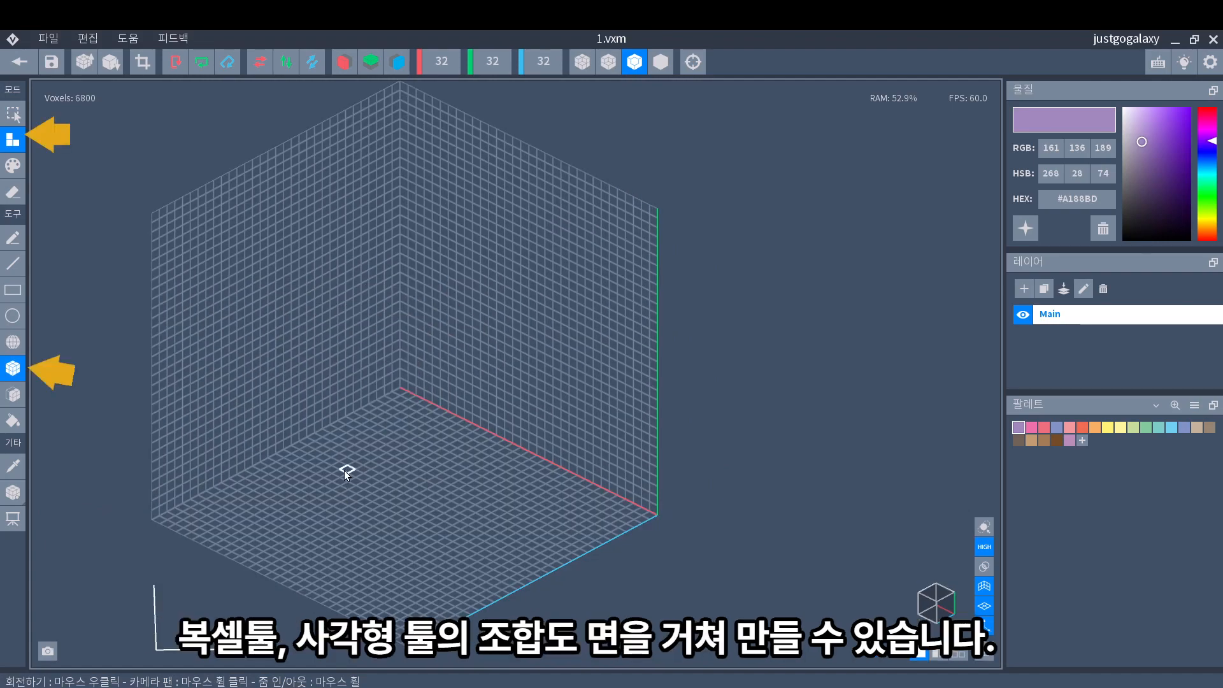
Draw a flat slab and larger solid boxes across the floor and walls with the Box tool, undoing them
{"action": "left_click_drag", "start_coordinate": [295, 464], "coordinate": [351, 559]}
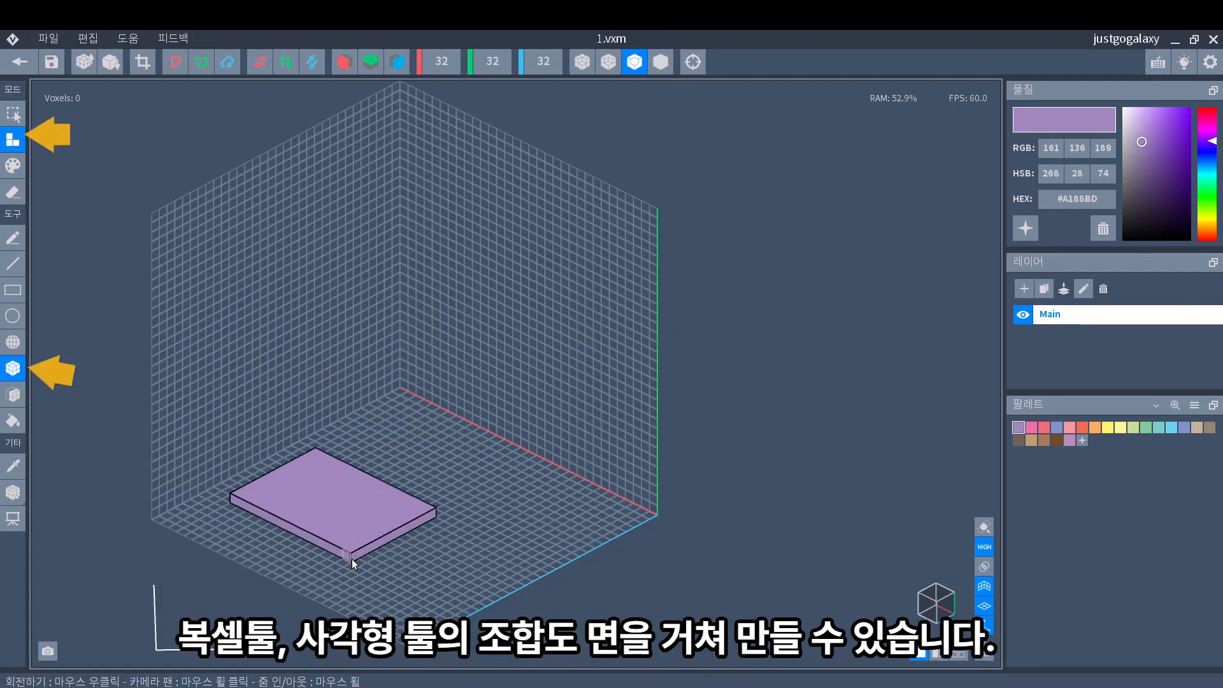
{"action": "key", "text": "ctrl+z"}
{"action": "left_click_drag", "start_coordinate": [468, 503], "coordinate": [217, 319]}
{"action": "left_click_drag", "start_coordinate": [384, 530], "coordinate": [404, 230]}
{"action": "right_click_drag", "start_coordinate": [404, 230], "coordinate": [276, 237]}
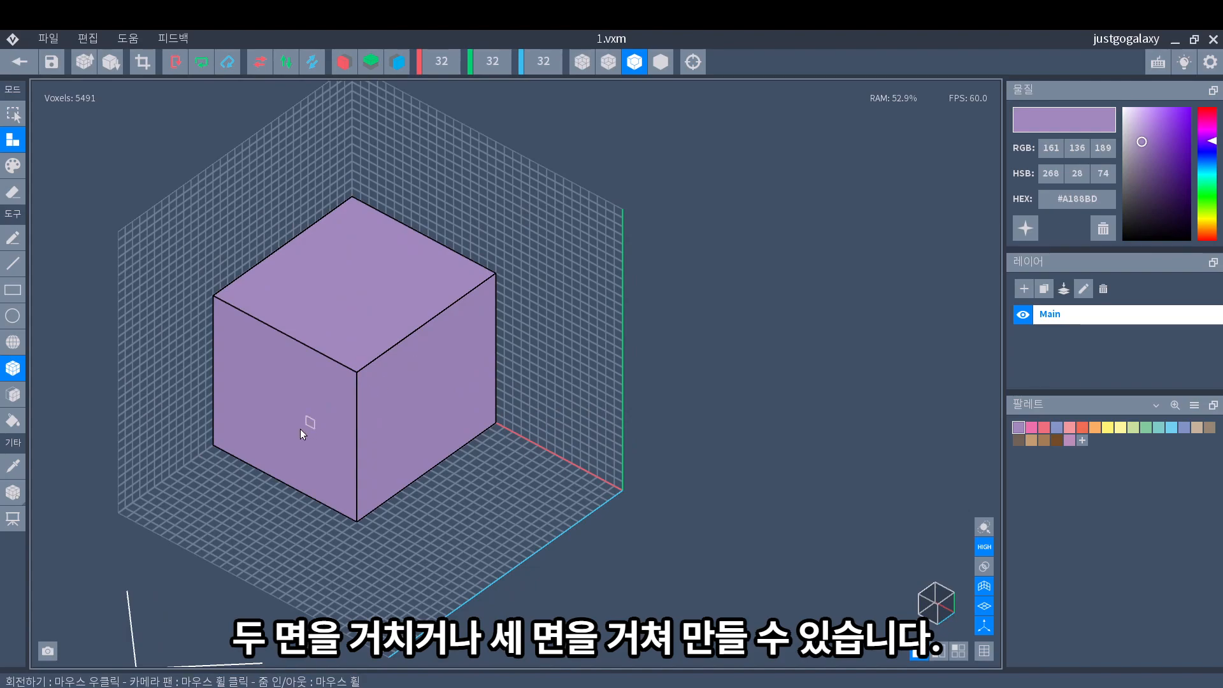
{"action": "key", "text": "ctrl+z"}
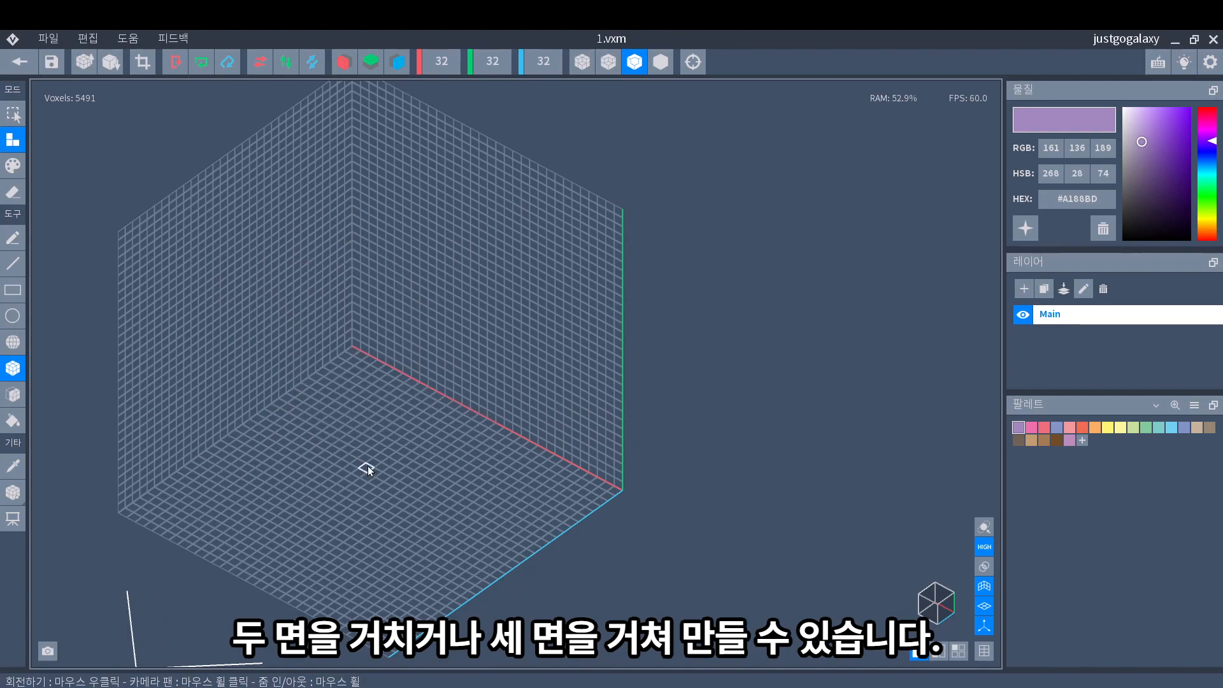
Fill the entire remaining canvas volume with voxels using the Fill tool
{"action": "left_click", "coordinate": [13, 394]}
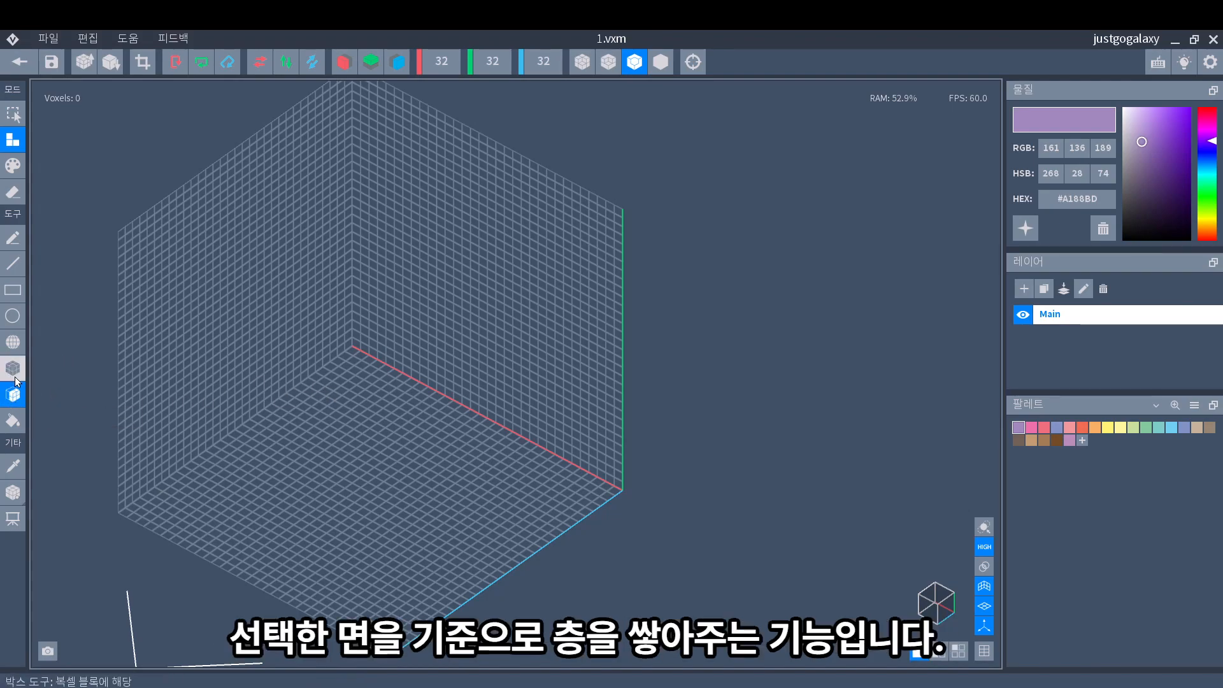
{"action": "left_click", "coordinate": [13, 423]}
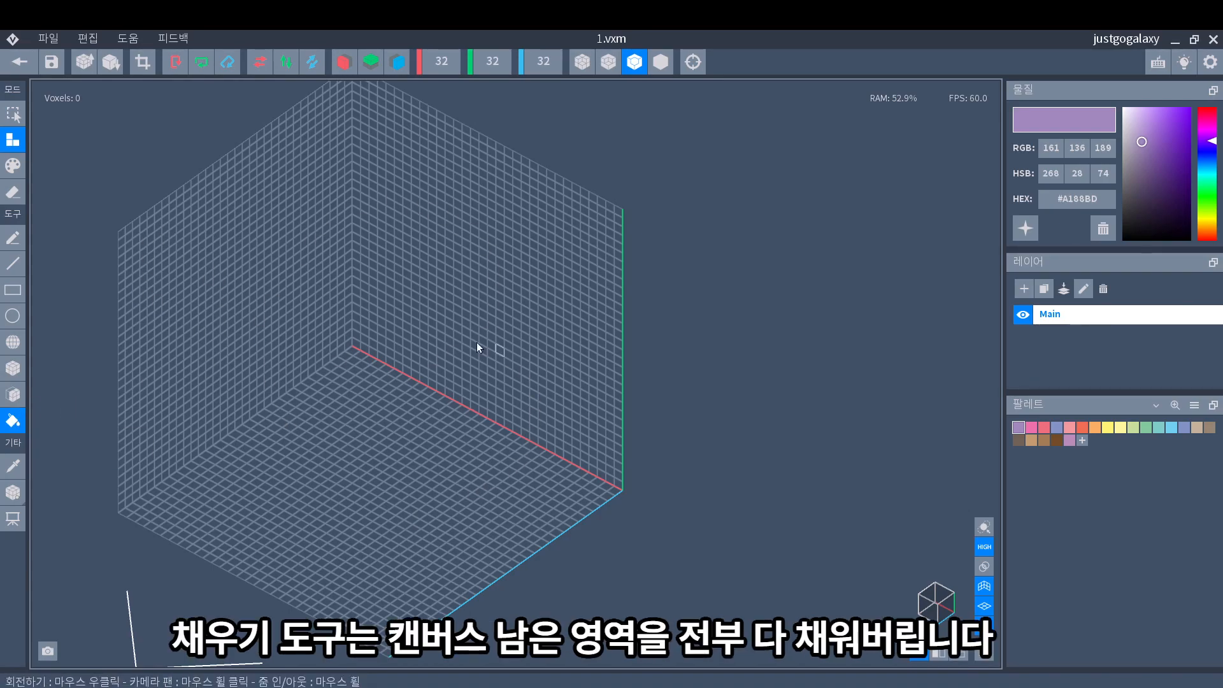
{"action": "left_click", "coordinate": [346, 423]}
{"action": "right_click_drag", "start_coordinate": [347, 423], "coordinate": [363, 464]}
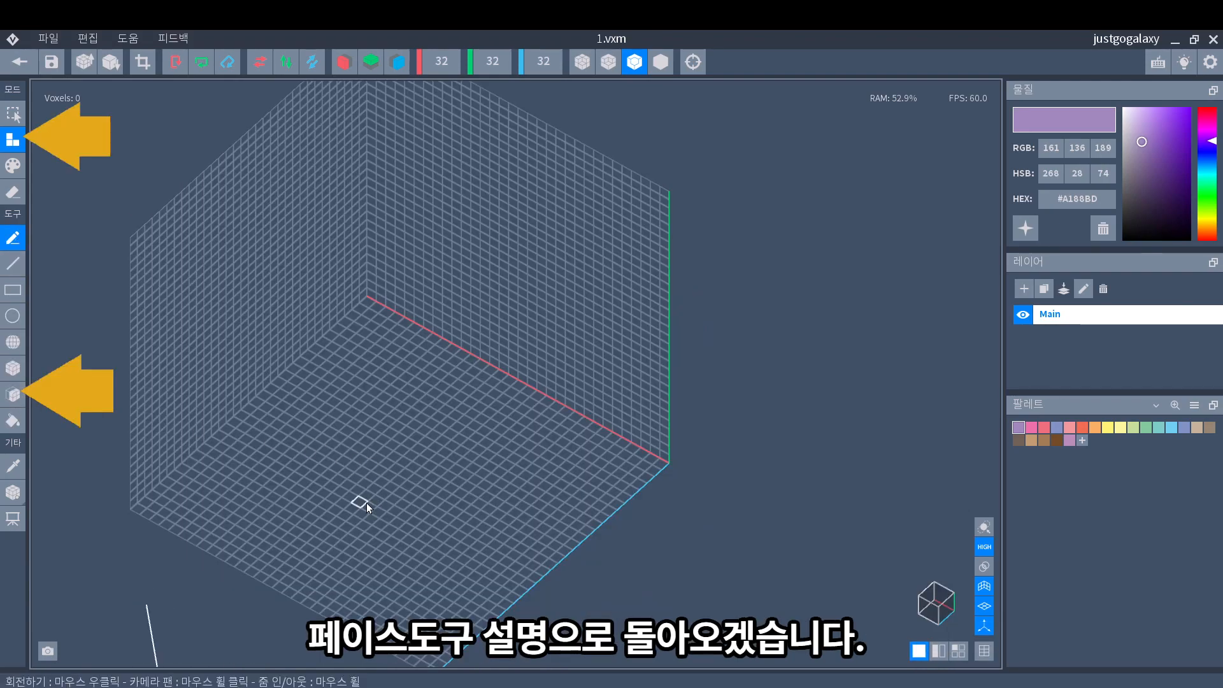
Draw a small flat cluster and several short separate bars on the floor with the Pencil tool
{"action": "left_click_drag", "start_coordinate": [356, 487], "coordinate": [373, 461]}
{"action": "scroll", "coordinate": [347, 517], "scroll_direction": "up", "scroll_amount": 3}
{"action": "right_click_drag", "start_coordinate": [348, 517], "coordinate": [358, 514]}
{"action": "left_click_drag", "start_coordinate": [556, 552], "coordinate": [613, 510]}
{"action": "left_click_drag", "start_coordinate": [623, 468], "coordinate": [645, 486]}
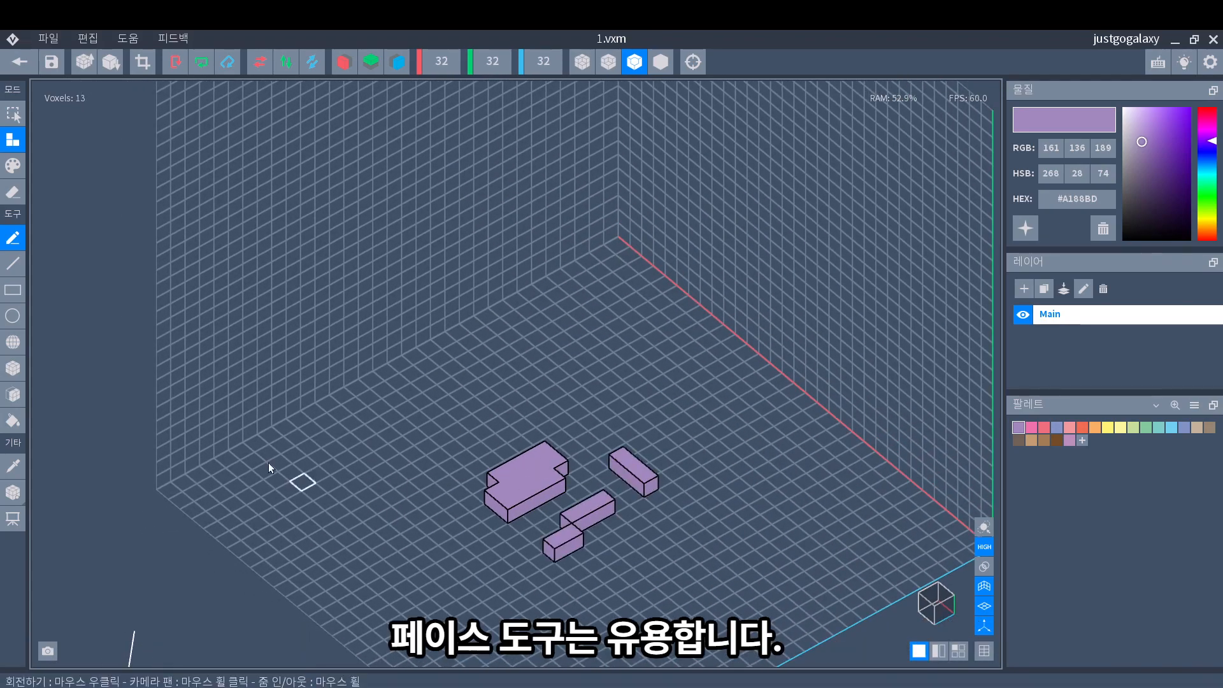
Raise the top of the largest floor cluster layer by layer into a tall column with the Face tool
{"action": "left_click", "coordinate": [21, 395]}
{"action": "right_click_drag", "start_coordinate": [235, 546], "coordinate": [475, 534]}
{"action": "scroll", "coordinate": [368, 530], "scroll_direction": "up", "scroll_amount": 2}
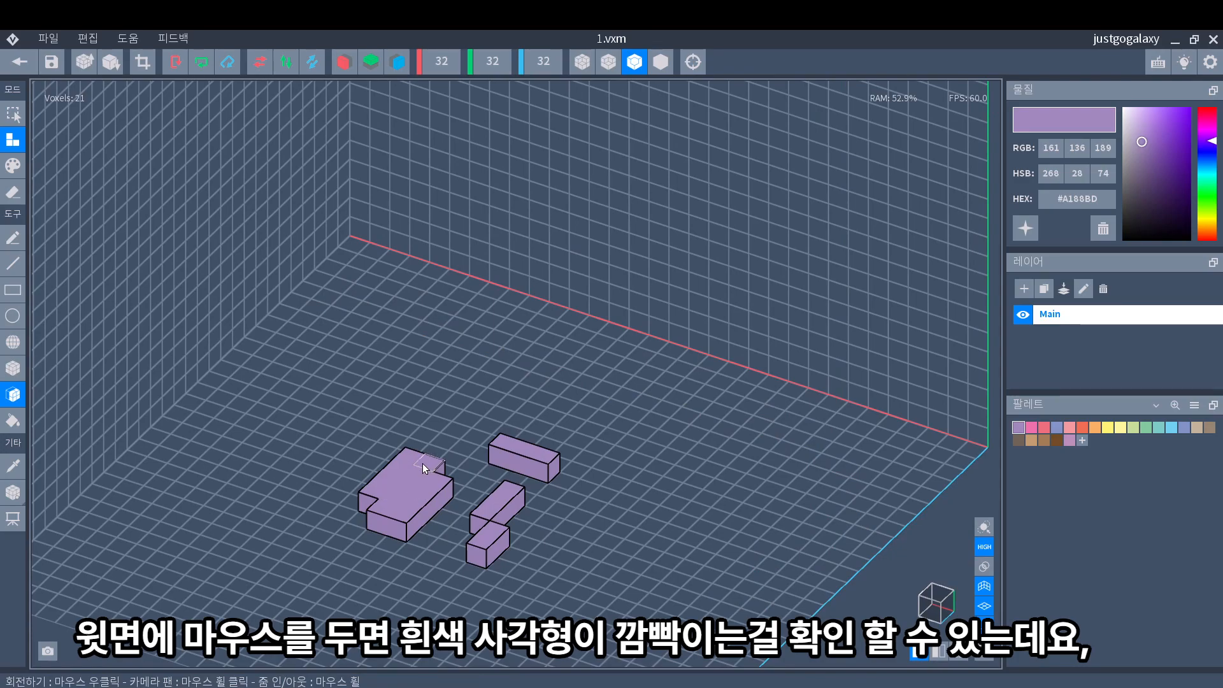
{"action": "left_click", "coordinate": [411, 488]}
{"action": "left_click", "coordinate": [411, 487]}
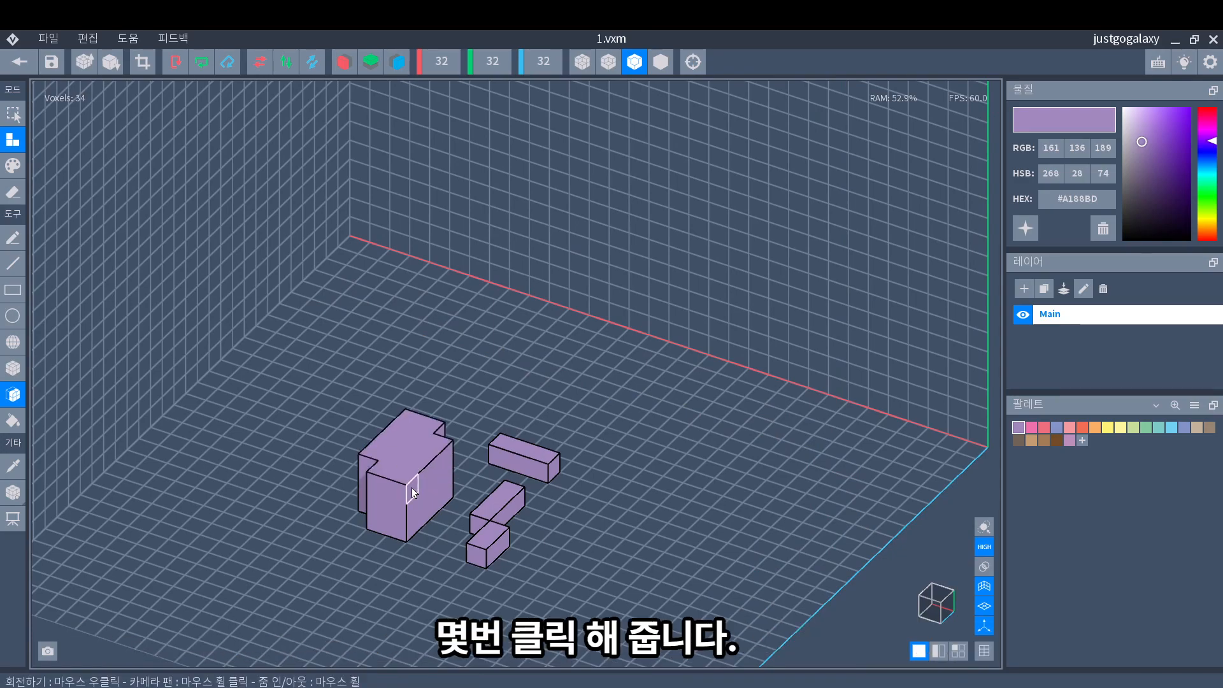
{"action": "left_click", "coordinate": [411, 445]}
{"action": "left_click", "coordinate": [406, 438]}
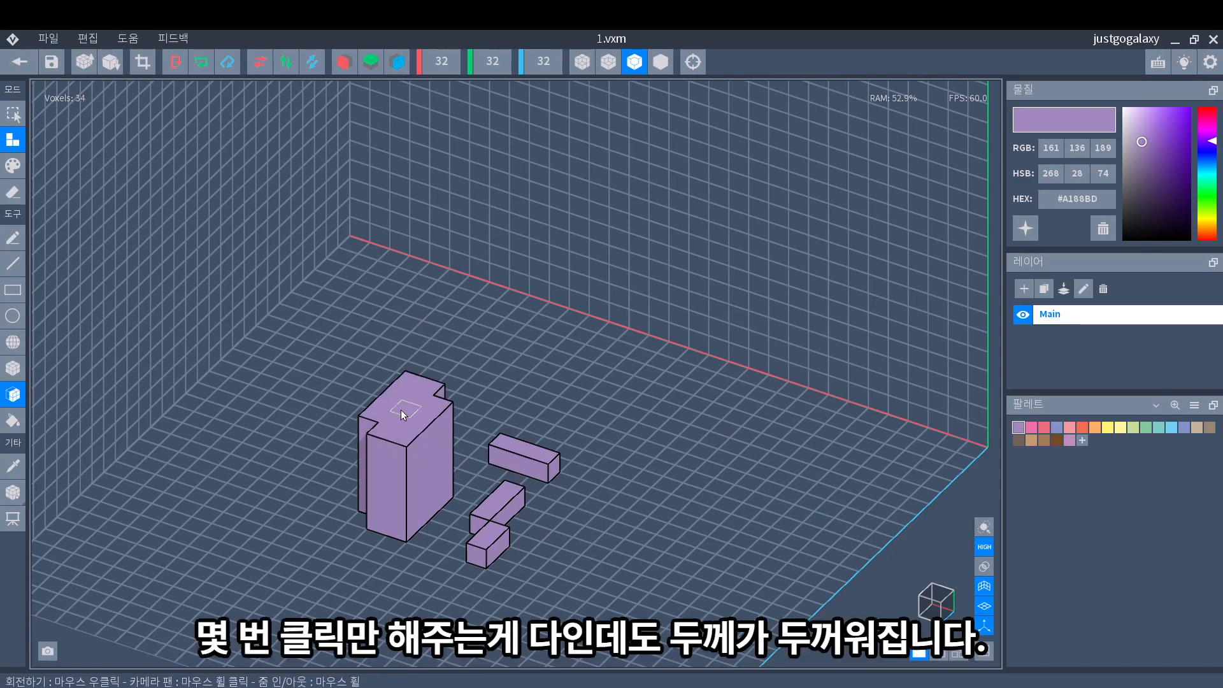
{"action": "left_click", "coordinate": [403, 411]}
{"action": "left_click", "coordinate": [400, 390]}
{"action": "left_click", "coordinate": [401, 368]}
{"action": "left_click", "coordinate": [402, 346]}
{"action": "left_click", "coordinate": [403, 323]}
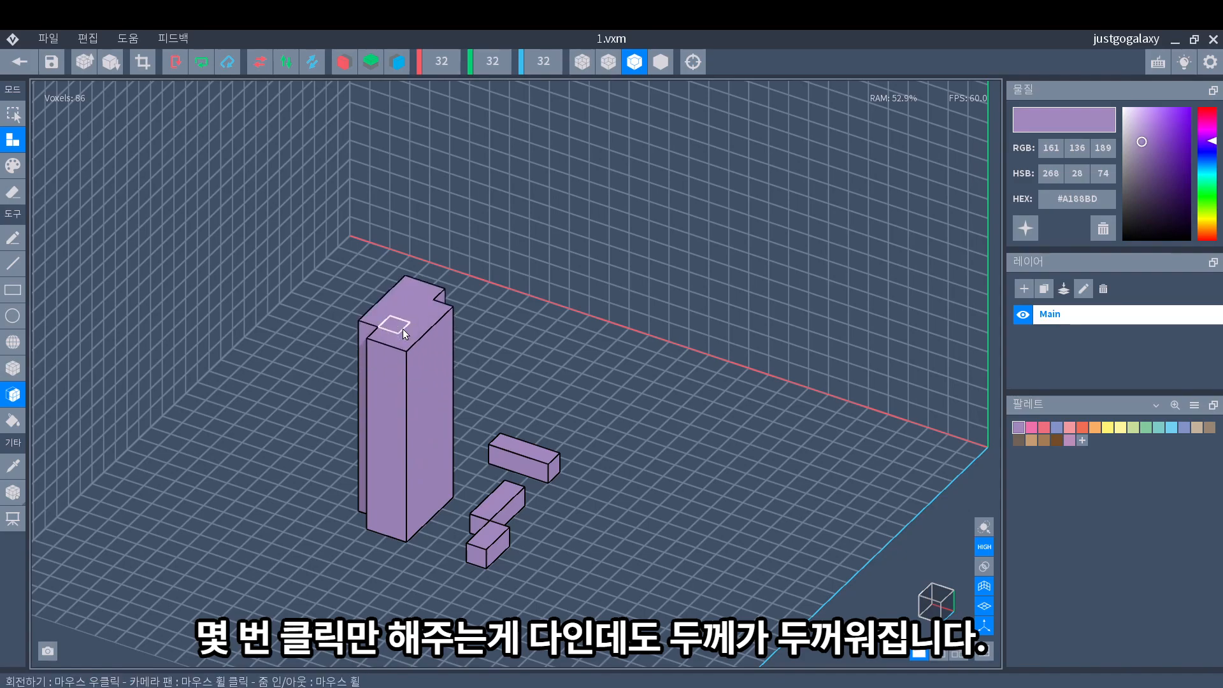
{"action": "left_click", "coordinate": [404, 299]}
{"action": "left_click", "coordinate": [406, 294]}
{"action": "left_click", "coordinate": [406, 274]}
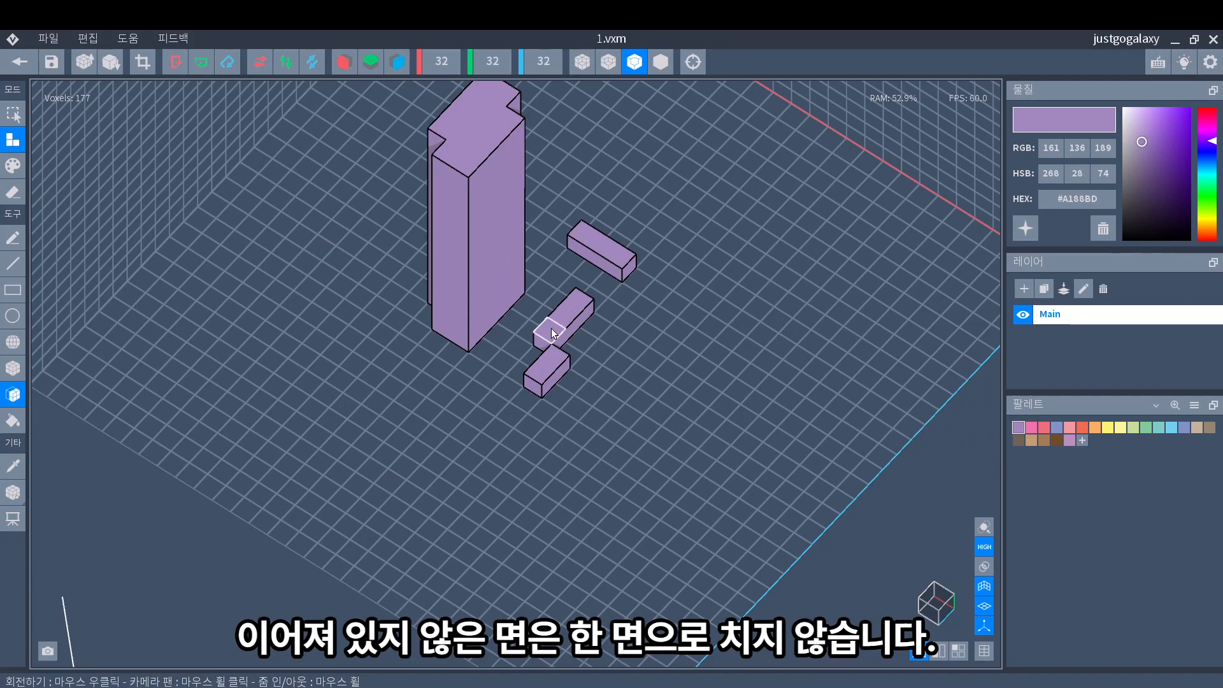
Raise only the middle short bar's top face by several layers with the Face tool
{"action": "left_click_drag", "start_coordinate": [560, 325], "coordinate": [566, 290]}
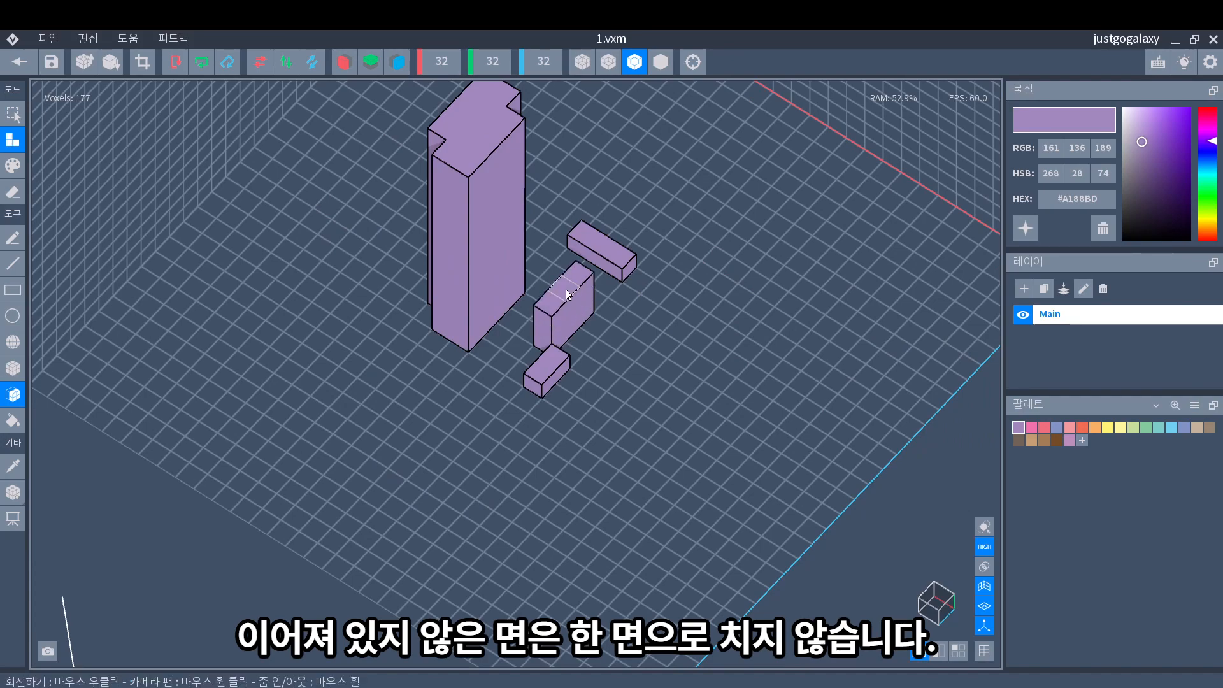
{"action": "left_click", "coordinate": [566, 288]}
{"action": "left_click", "coordinate": [565, 277]}
{"action": "left_click", "coordinate": [559, 277]}
{"action": "left_click", "coordinate": [560, 263]}
{"action": "left_click", "coordinate": [561, 253]}
{"action": "right_click_drag", "start_coordinate": [566, 352], "coordinate": [575, 349]}
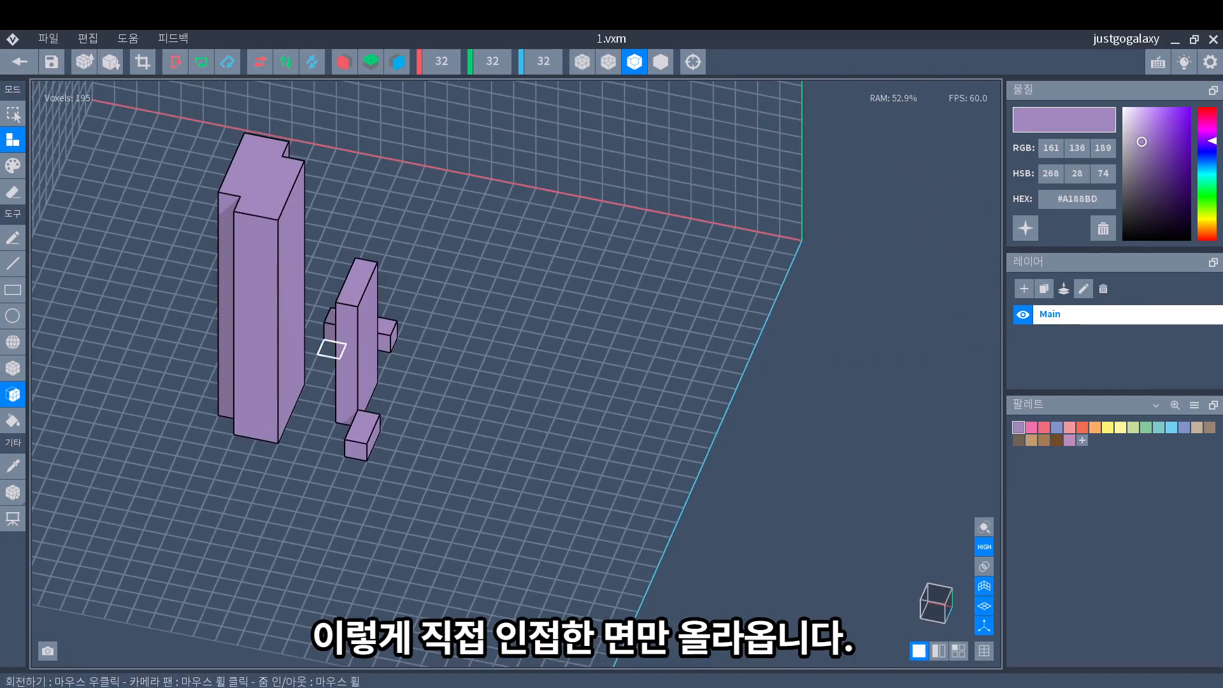
Paint a yellow #FFF373 patch around the tall column's front corner at mid-height with the Pencil tool in paint mode
{"action": "right_click_drag", "start_coordinate": [328, 346], "coordinate": [444, 397]}
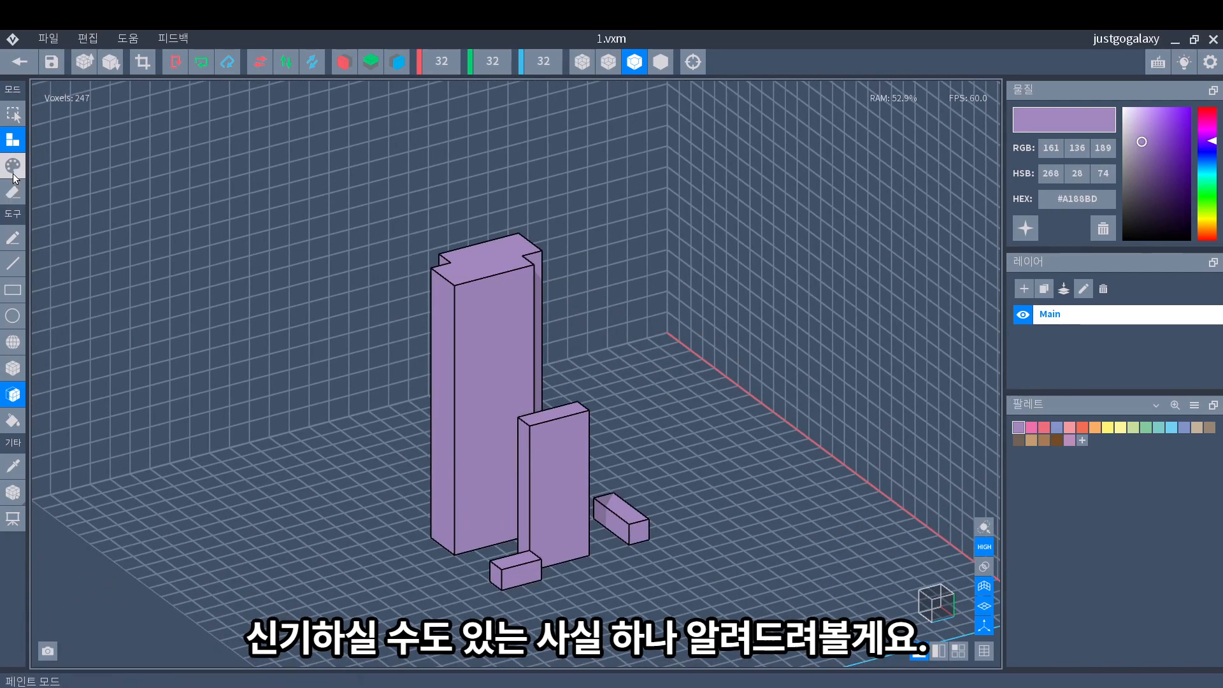
{"action": "left_click", "coordinate": [12, 167]}
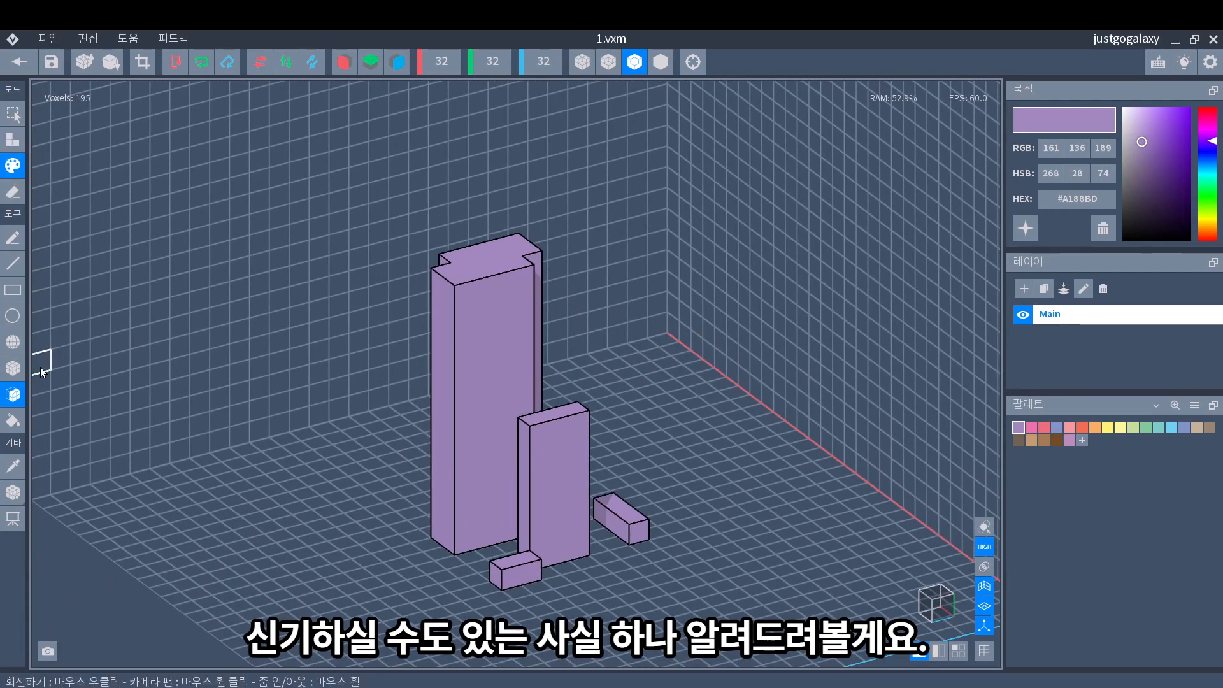
{"action": "left_click", "coordinate": [13, 420]}
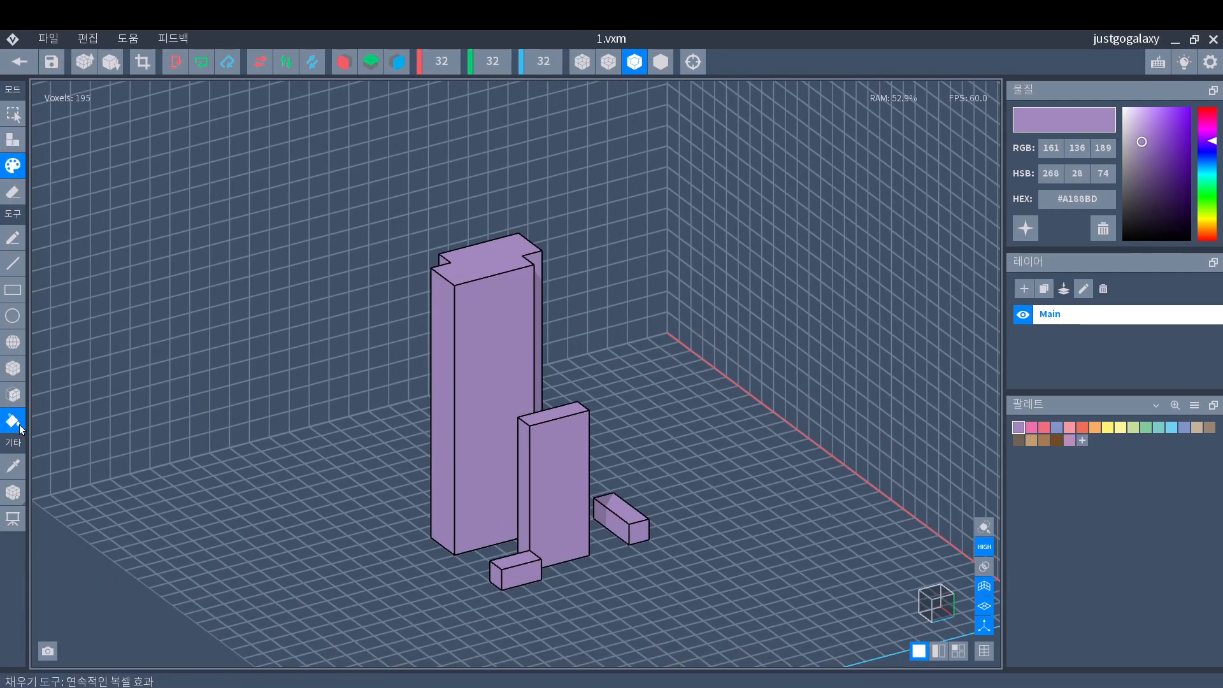
{"action": "left_click", "coordinate": [1112, 427]}
{"action": "right_click_drag", "start_coordinate": [483, 408], "coordinate": [460, 402]}
{"action": "left_click", "coordinate": [13, 238]}
{"action": "mouse_move", "coordinate": [476, 349]}
{"action": "left_mouse_down"}
{"action": "mouse_move", "coordinate": [479, 431]}
{"action": "mouse_move", "coordinate": [498, 368]}
{"action": "mouse_move", "coordinate": [498, 406]}
{"action": "mouse_move", "coordinate": [515, 400]}
{"action": "left_mouse_up"}
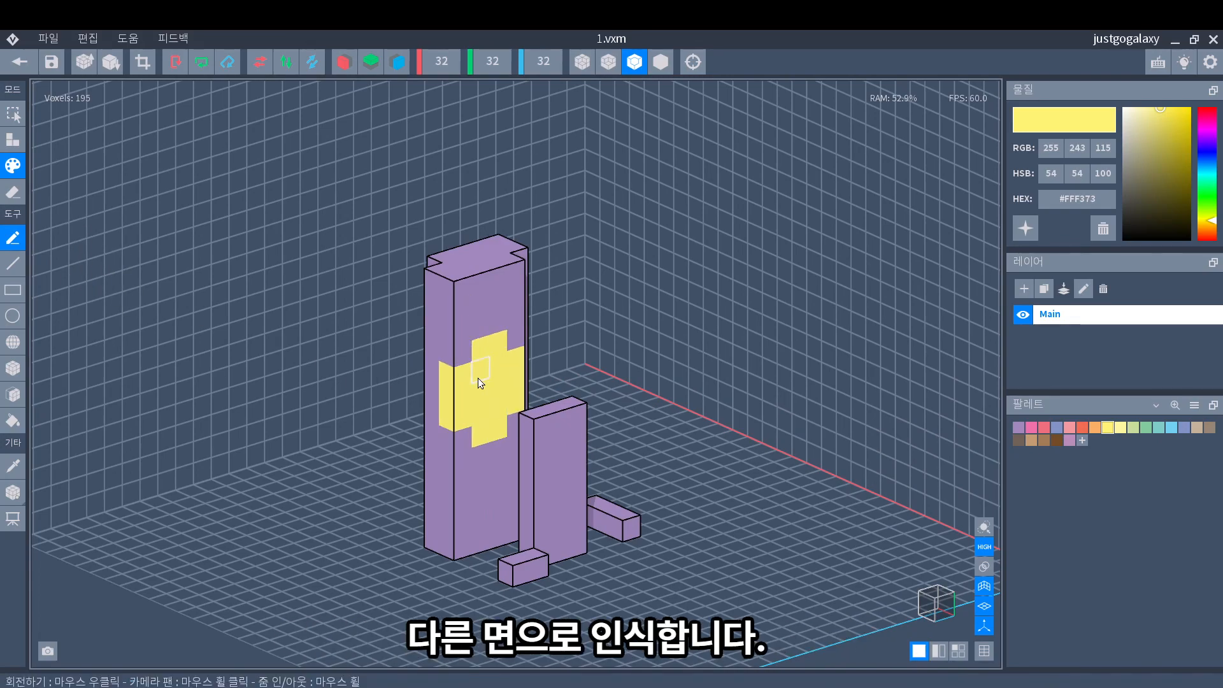
Thicken the yellow patch's front face outward with the Face tool in build mode, and undo the added layers
{"action": "left_click", "coordinate": [13, 395]}
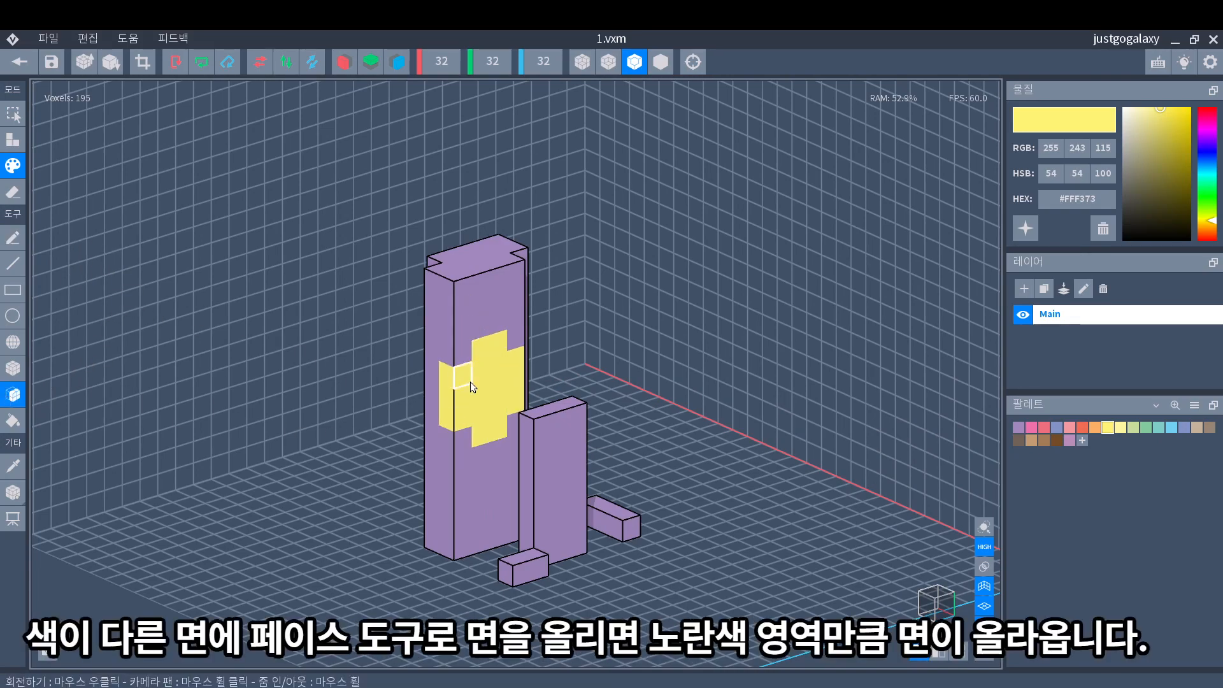
{"action": "left_click", "coordinate": [11, 143]}
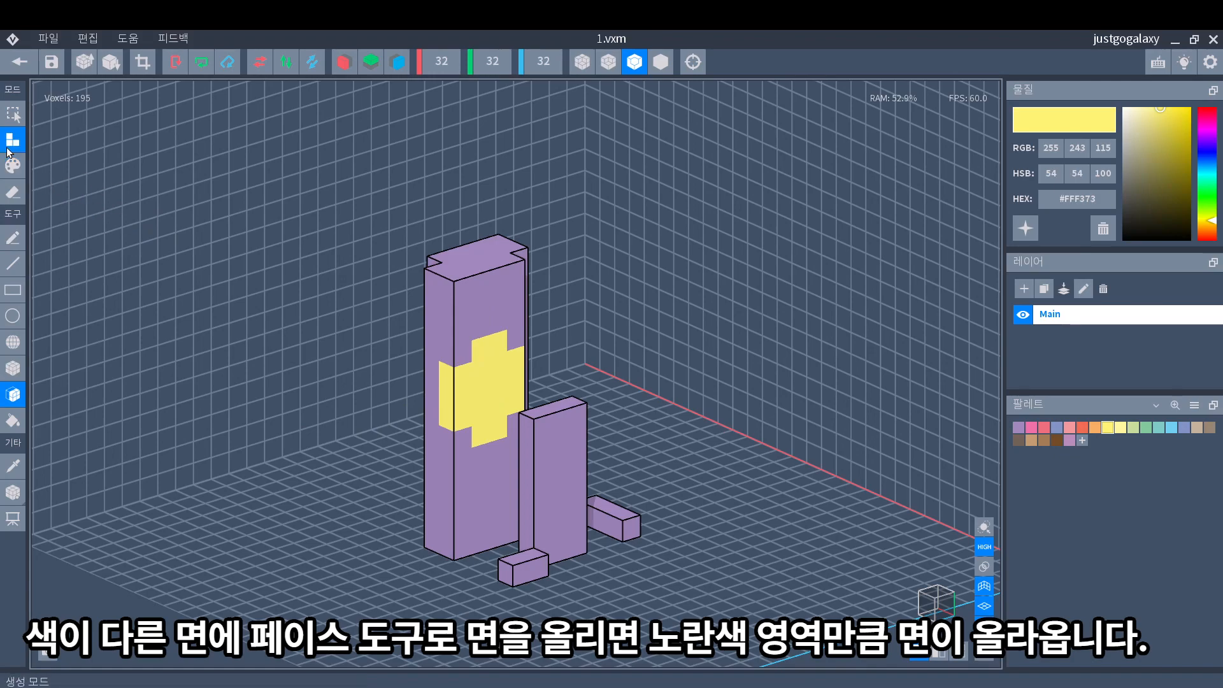
{"action": "left_click_drag", "start_coordinate": [449, 398], "coordinate": [503, 396]}
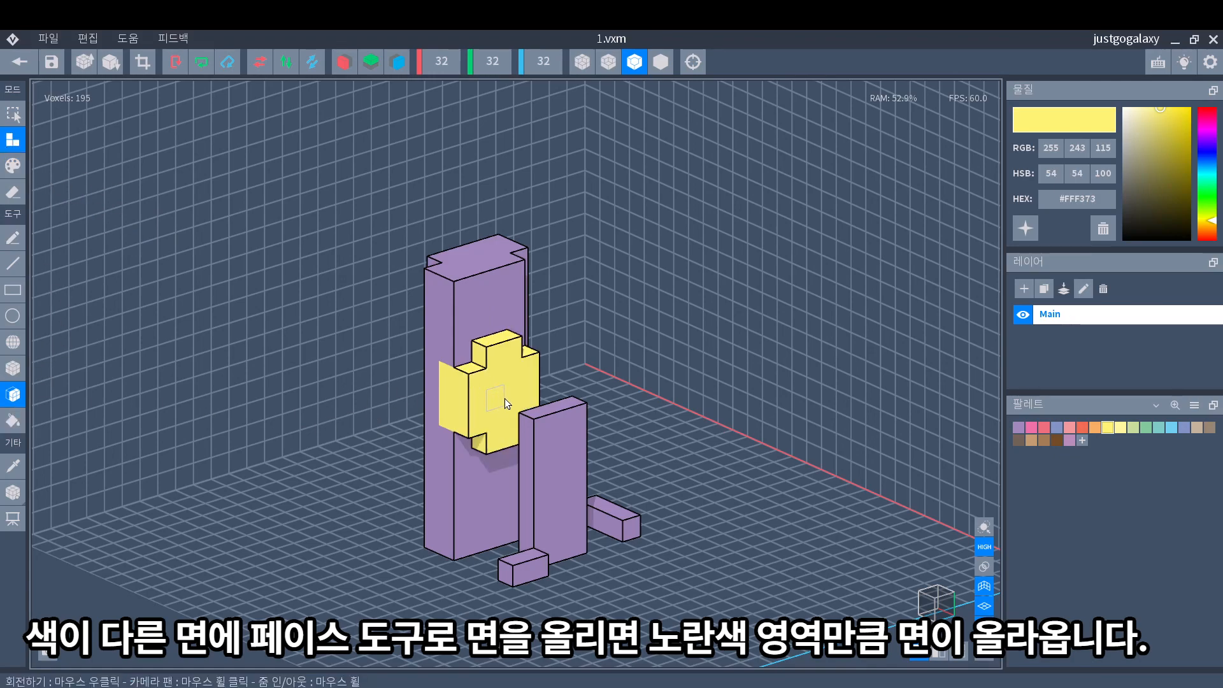
{"action": "left_click", "coordinate": [503, 396]}
{"action": "left_click", "coordinate": [510, 405]}
{"action": "key", "text": "ctrl+z"}
{"action": "key", "text": "ctrl+z"}
{"action": "key", "text": "ctrl+z"}
Extrude the column's purple face above the yellow patch outward by one layer in brown #C59C71 with the Face tool
{"action": "left_click", "coordinate": [1031, 440]}
{"action": "left_click_drag", "start_coordinate": [498, 373], "coordinate": [465, 378]}
{"action": "key", "text": "ctrl+z"}
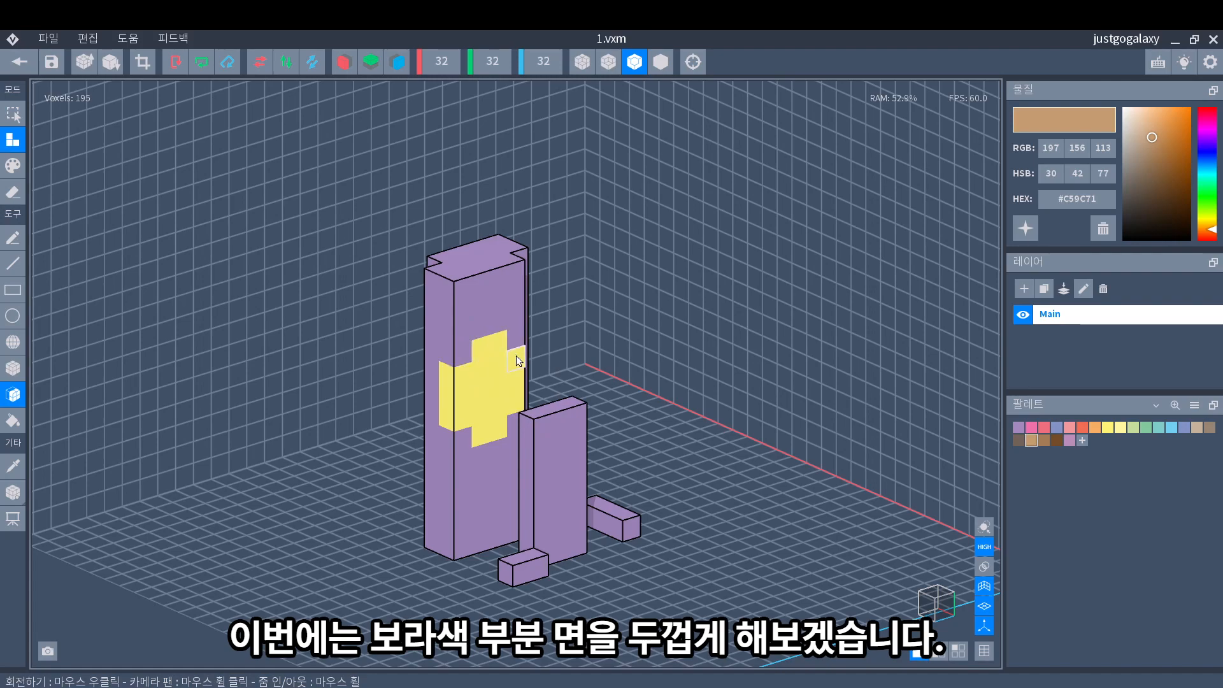
{"action": "left_click", "coordinate": [496, 293]}
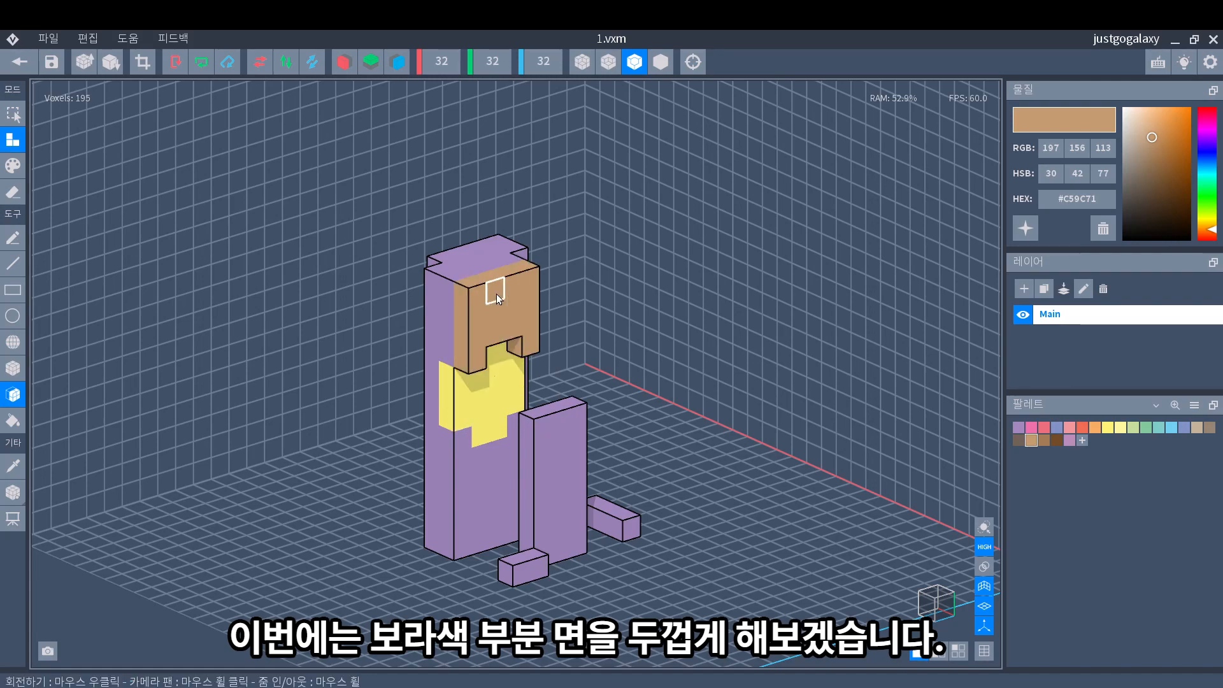
{"action": "left_click", "coordinate": [498, 309]}
{"action": "left_click", "coordinate": [527, 311]}
{"action": "left_click", "coordinate": [530, 316]}
{"action": "right_click_drag", "start_coordinate": [534, 325], "coordinate": [544, 362]}
{"action": "left_click", "coordinate": [547, 357]}
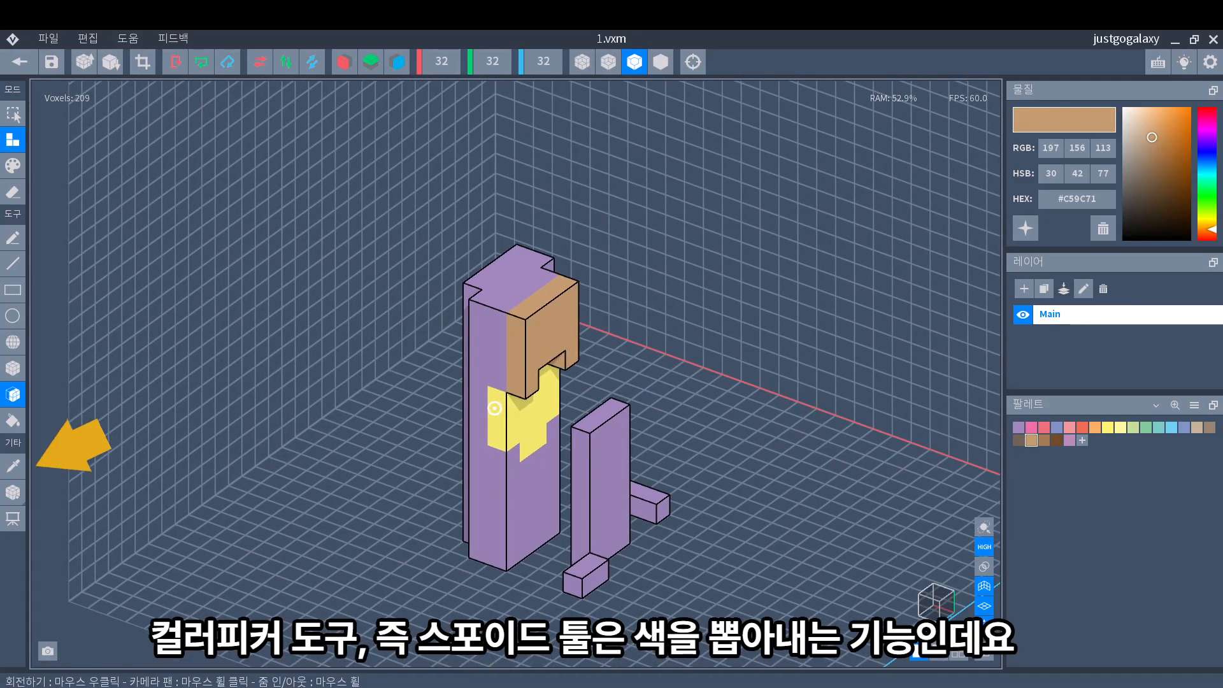
Sample the yellow patch's color from the model with the Picker tool and change its palette swatch to light blue #73EBFF
{"action": "scroll", "coordinate": [241, 468], "scroll_direction": "down", "scroll_amount": 5}
{"action": "scroll", "coordinate": [395, 480], "scroll_direction": "up", "scroll_amount": 3}
{"action": "right_click_drag", "start_coordinate": [397, 481], "coordinate": [393, 481]}
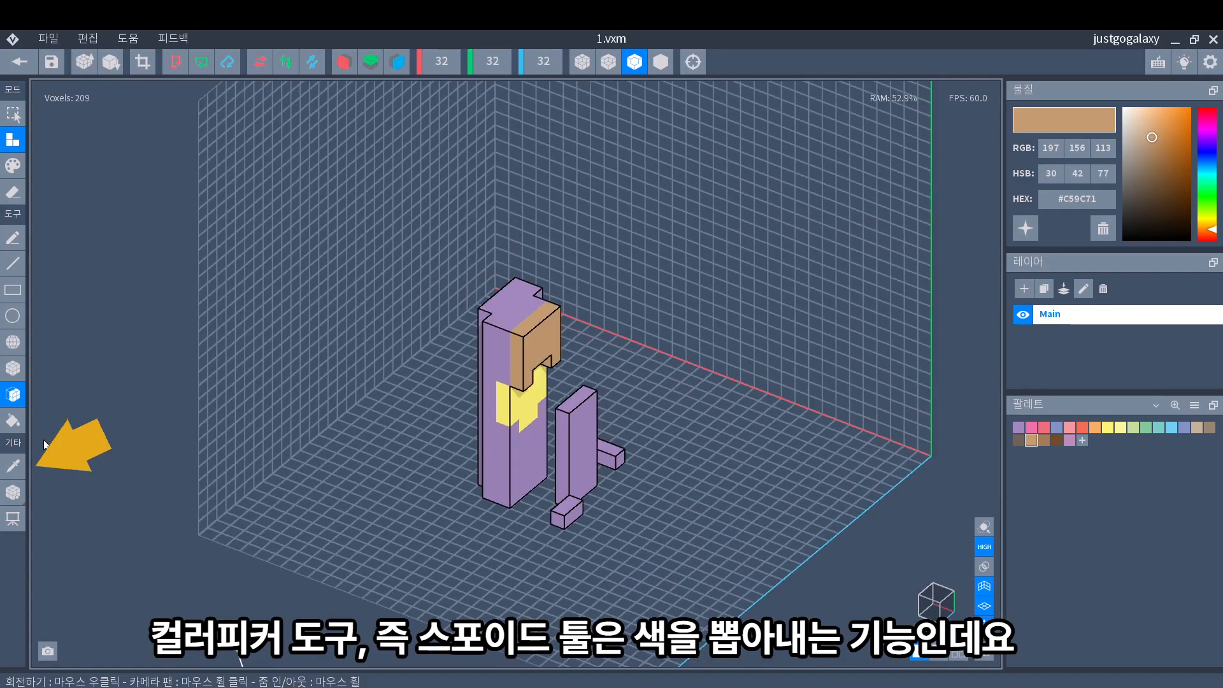
{"action": "right_click_drag", "start_coordinate": [380, 405], "coordinate": [418, 404]}
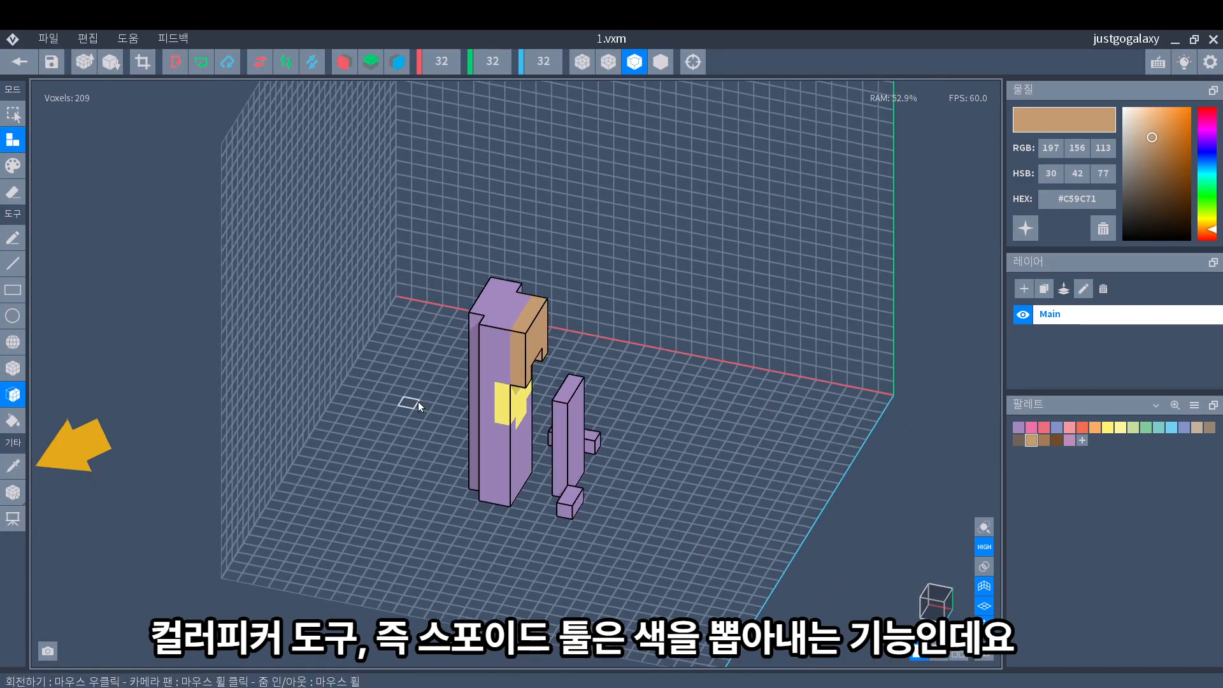
{"action": "scroll", "coordinate": [439, 413], "scroll_direction": "up", "scroll_amount": 3}
{"action": "left_click", "coordinate": [14, 466]}
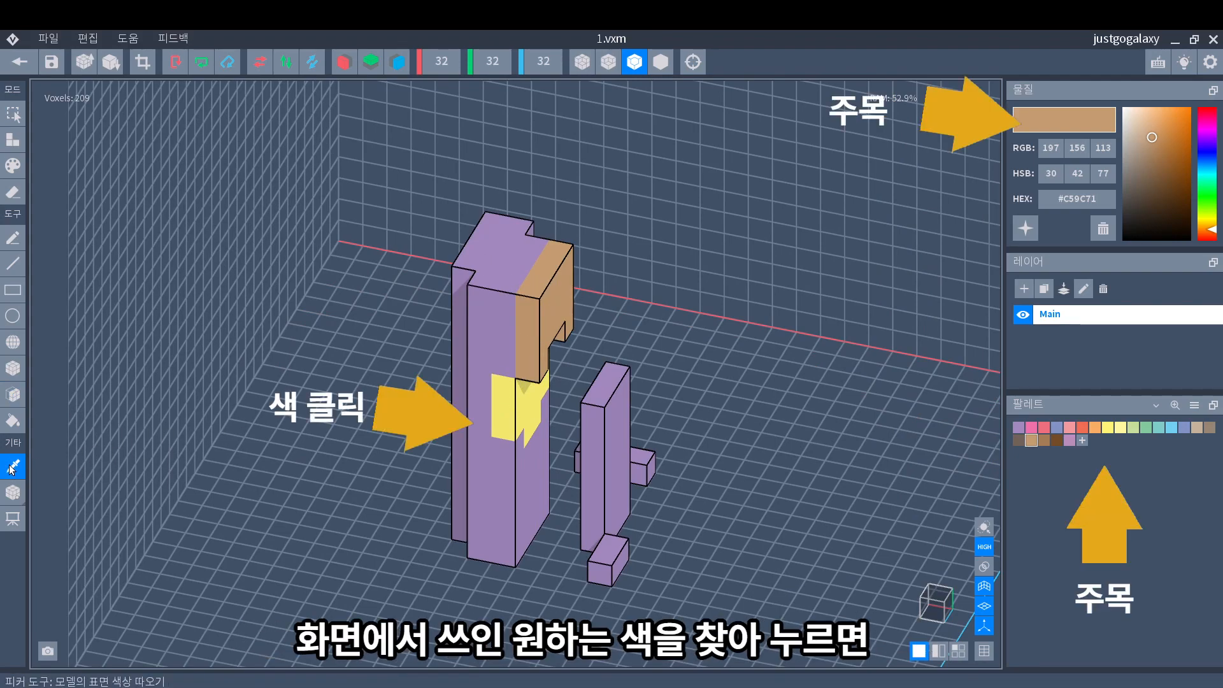
{"action": "left_click", "coordinate": [505, 417]}
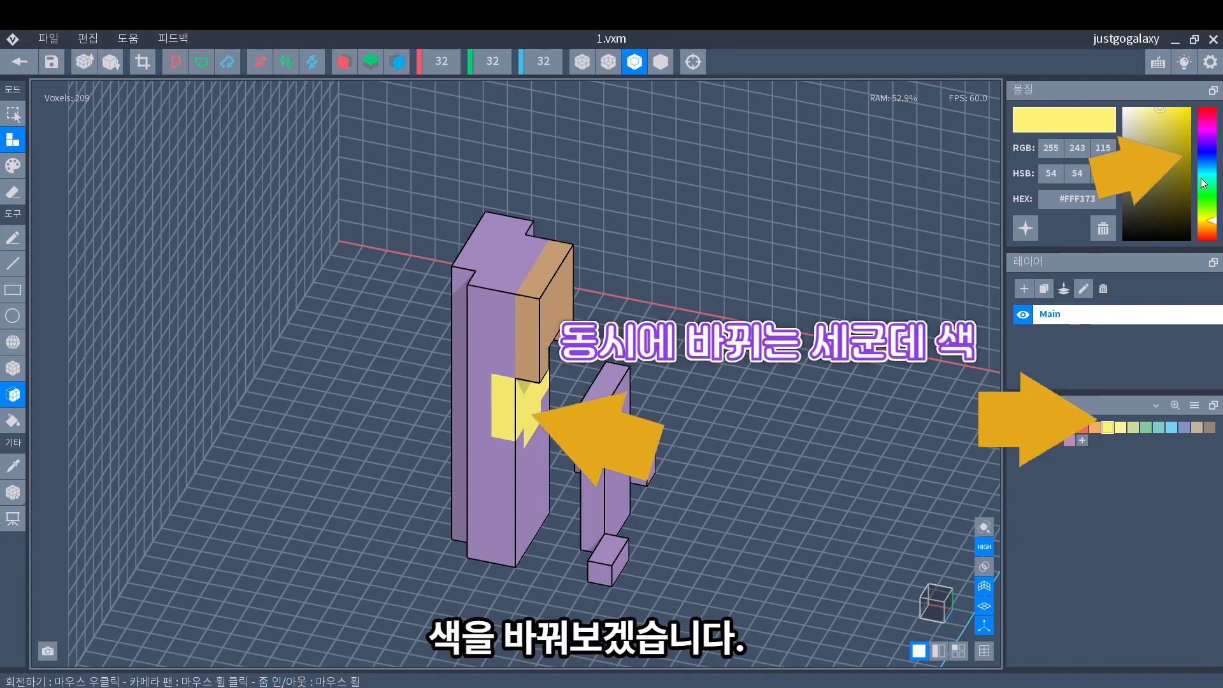
{"action": "left_click_drag", "start_coordinate": [1210, 200], "coordinate": [1206, 174]}
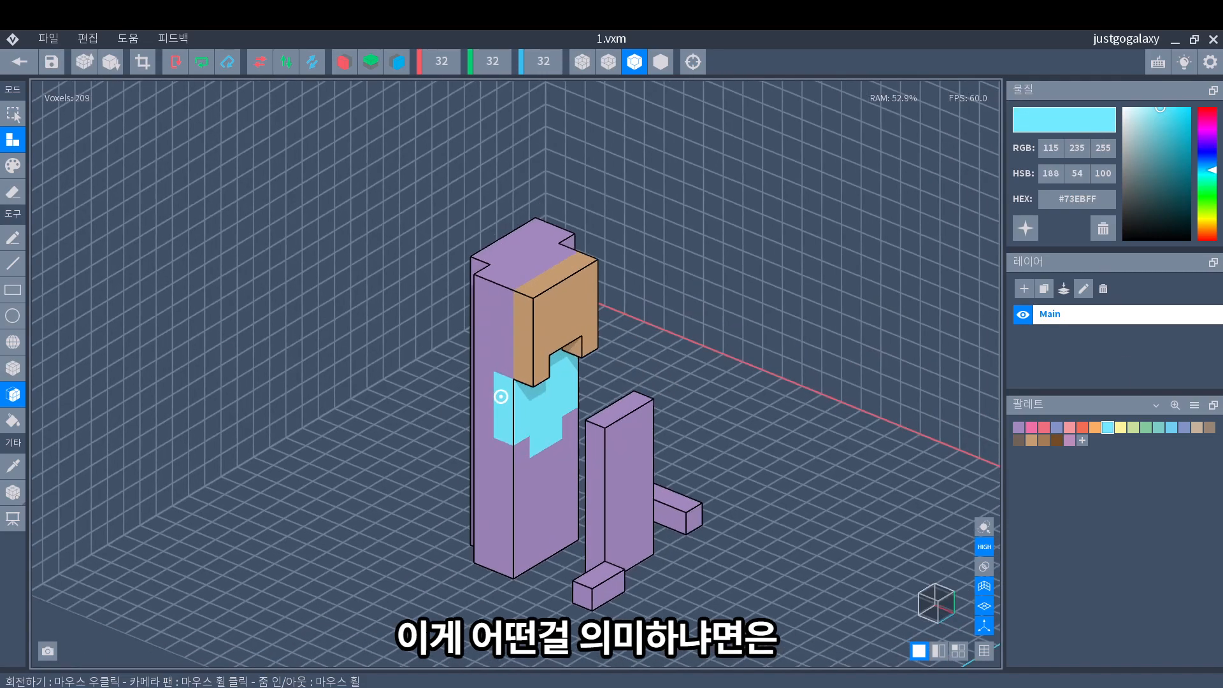
Darken the sky-blue swatch used for the band under the patch, and set the patch's own light-blue swatch to #3CC2D9
{"action": "mouse_move", "coordinate": [526, 415]}
{"action": "right_mouse_down"}
{"action": "mouse_move", "coordinate": [503, 398]}
{"action": "mouse_move", "coordinate": [524, 417]}
{"action": "right_mouse_up"}
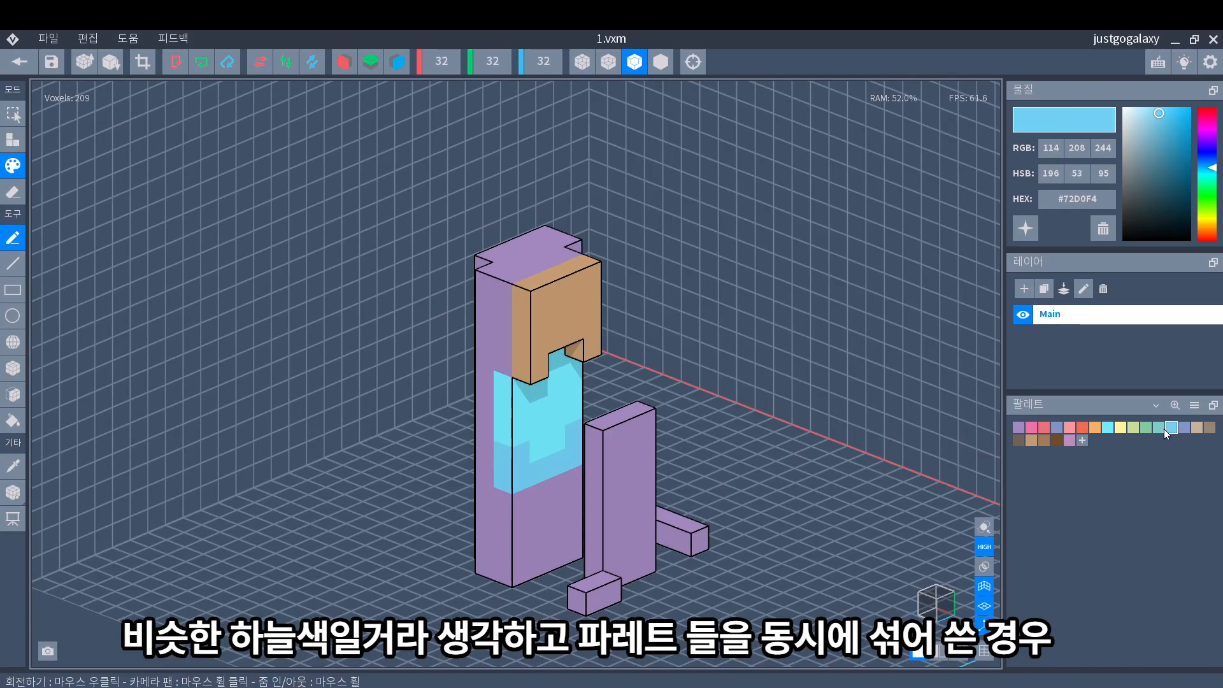
{"action": "mouse_move", "coordinate": [1156, 112]}
{"action": "left_mouse_down"}
{"action": "mouse_move", "coordinate": [1133, 112]}
{"action": "mouse_move", "coordinate": [1171, 137]}
{"action": "mouse_move", "coordinate": [1155, 104]}
{"action": "mouse_move", "coordinate": [1183, 132]}
{"action": "mouse_move", "coordinate": [1161, 133]}
{"action": "left_mouse_up"}
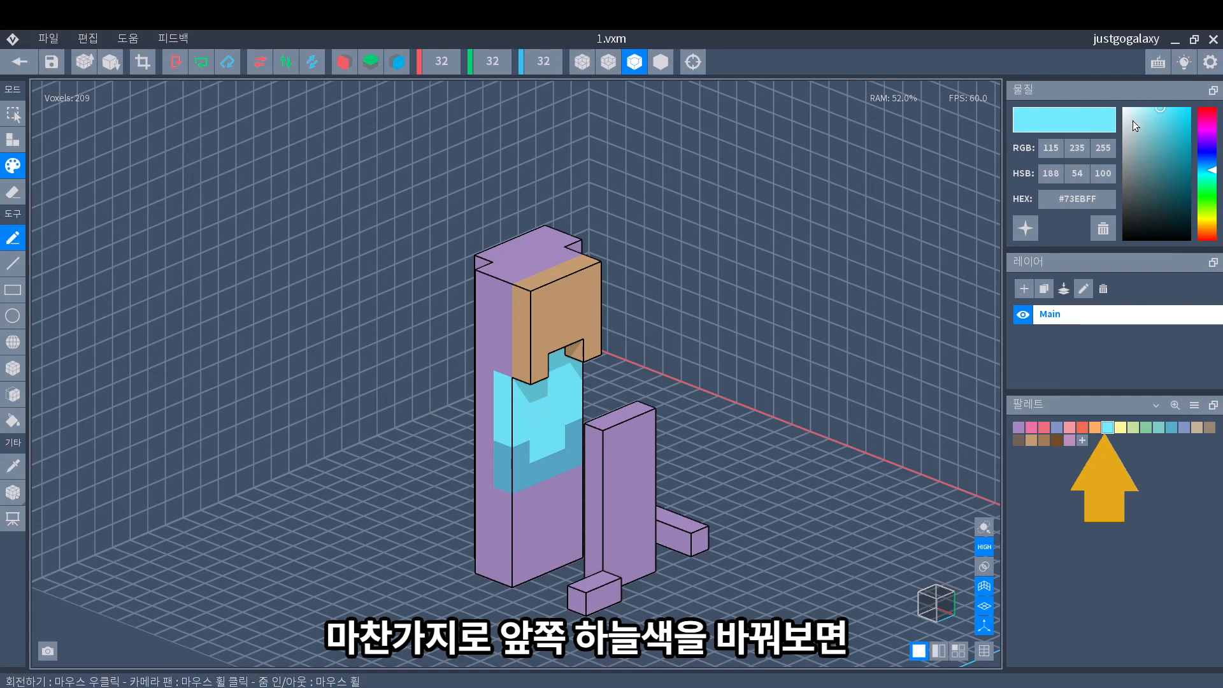
{"action": "mouse_move", "coordinate": [1155, 111]}
{"action": "left_mouse_down"}
{"action": "mouse_move", "coordinate": [1163, 133]}
{"action": "mouse_move", "coordinate": [1133, 136]}
{"action": "mouse_move", "coordinate": [1172, 128]}
{"action": "left_mouse_up"}
{"action": "mouse_move", "coordinate": [499, 396]}
{"action": "right_mouse_down"}
{"action": "mouse_move", "coordinate": [523, 396]}
{"action": "mouse_move", "coordinate": [501, 394]}
{"action": "right_mouse_up"}
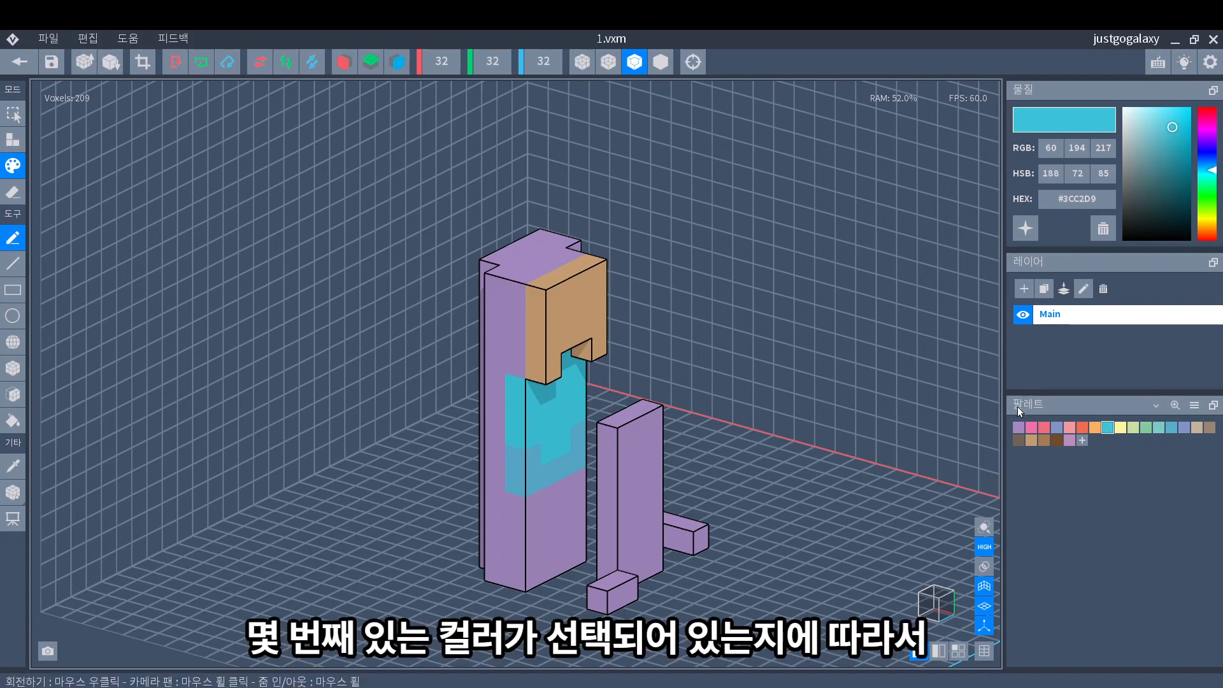
{"action": "right_click_drag", "start_coordinate": [476, 368], "coordinate": [589, 372]}
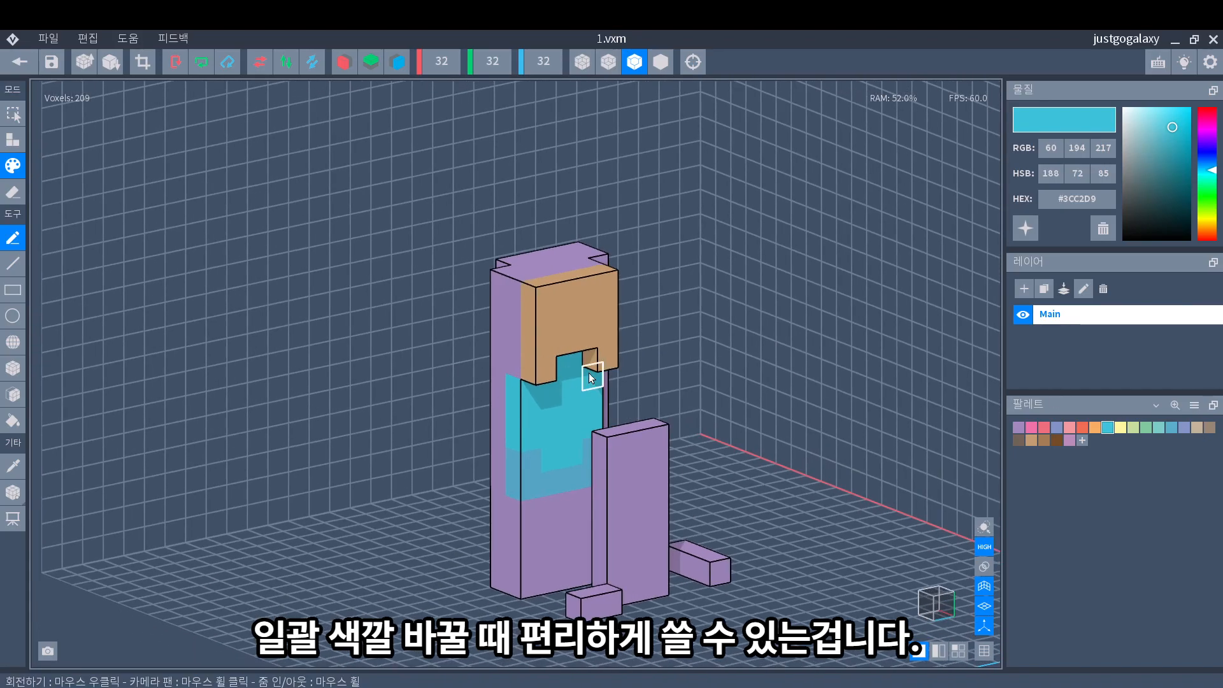
{"action": "mouse_move", "coordinate": [500, 396]}
{"action": "right_mouse_down"}
{"action": "mouse_move", "coordinate": [587, 389]}
{"action": "mouse_move", "coordinate": [497, 395]}
{"action": "mouse_move", "coordinate": [556, 403]}
{"action": "right_mouse_up"}
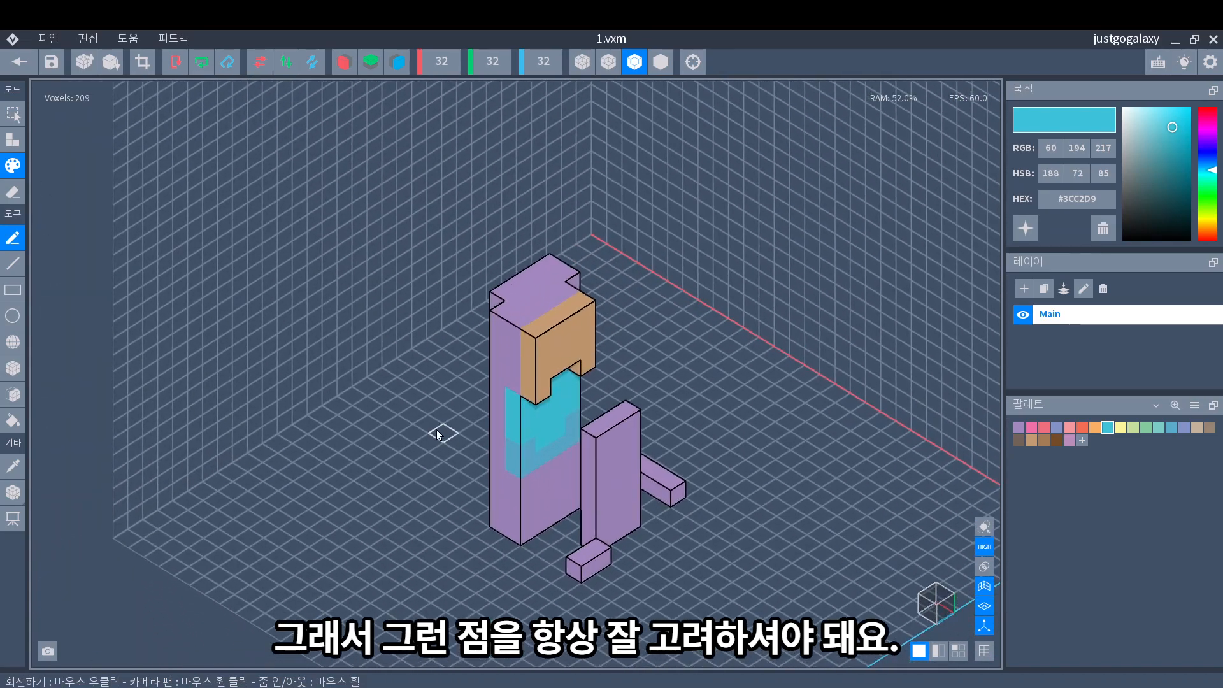
{"action": "right_click_drag", "start_coordinate": [419, 433], "coordinate": [277, 441]}
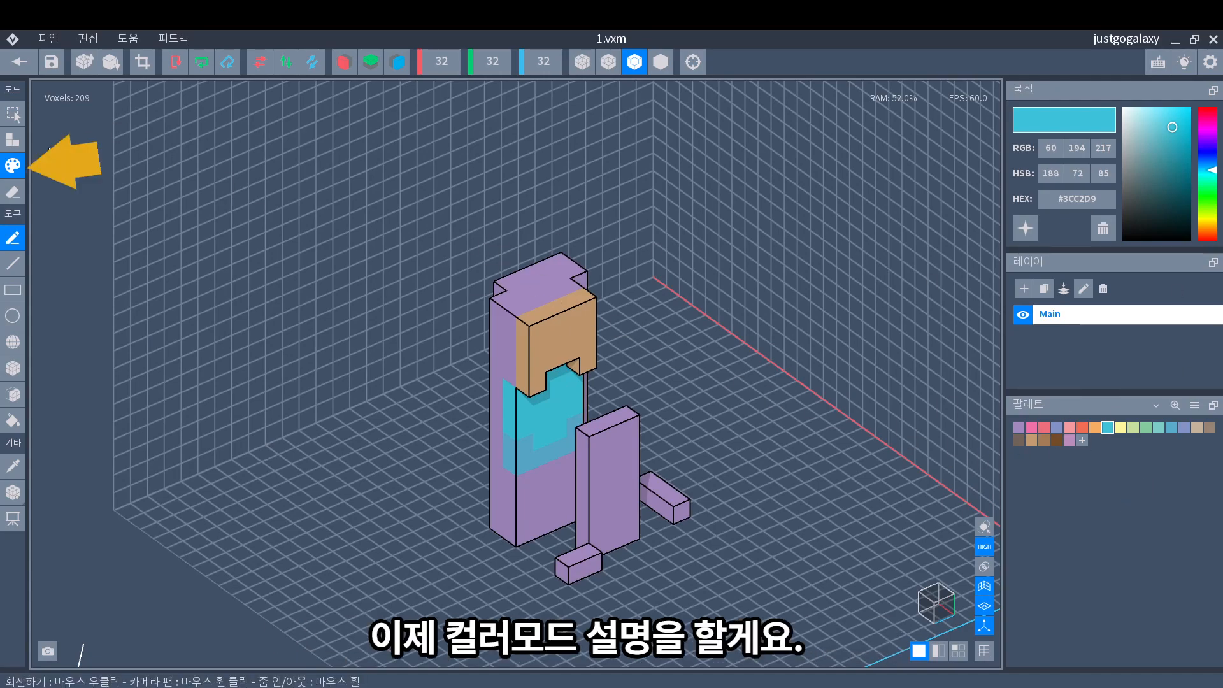
Paint several separate single voxels on the tall column's back face in #3CC2D9 with the Pencil tool
{"action": "mouse_move", "coordinate": [884, 542]}
{"action": "right_mouse_down"}
{"action": "mouse_move", "coordinate": [655, 483]}
{"action": "mouse_move", "coordinate": [556, 395]}
{"action": "mouse_move", "coordinate": [319, 415]}
{"action": "right_mouse_up"}
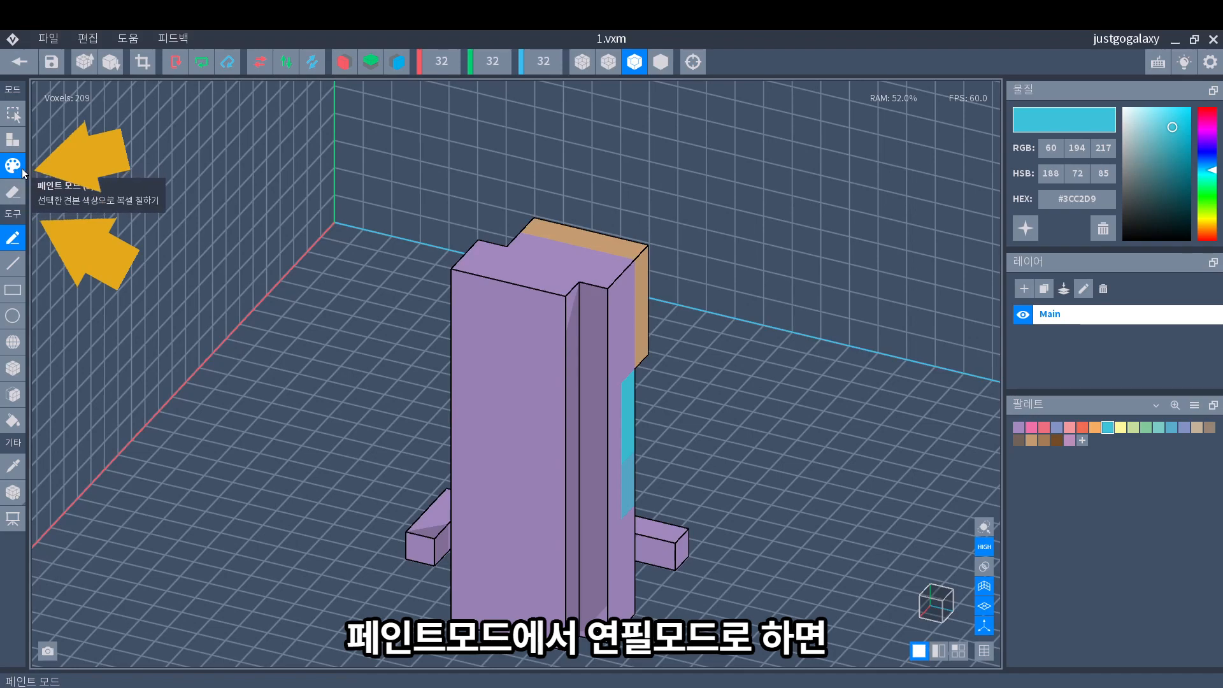
{"action": "left_click", "coordinate": [520, 401]}
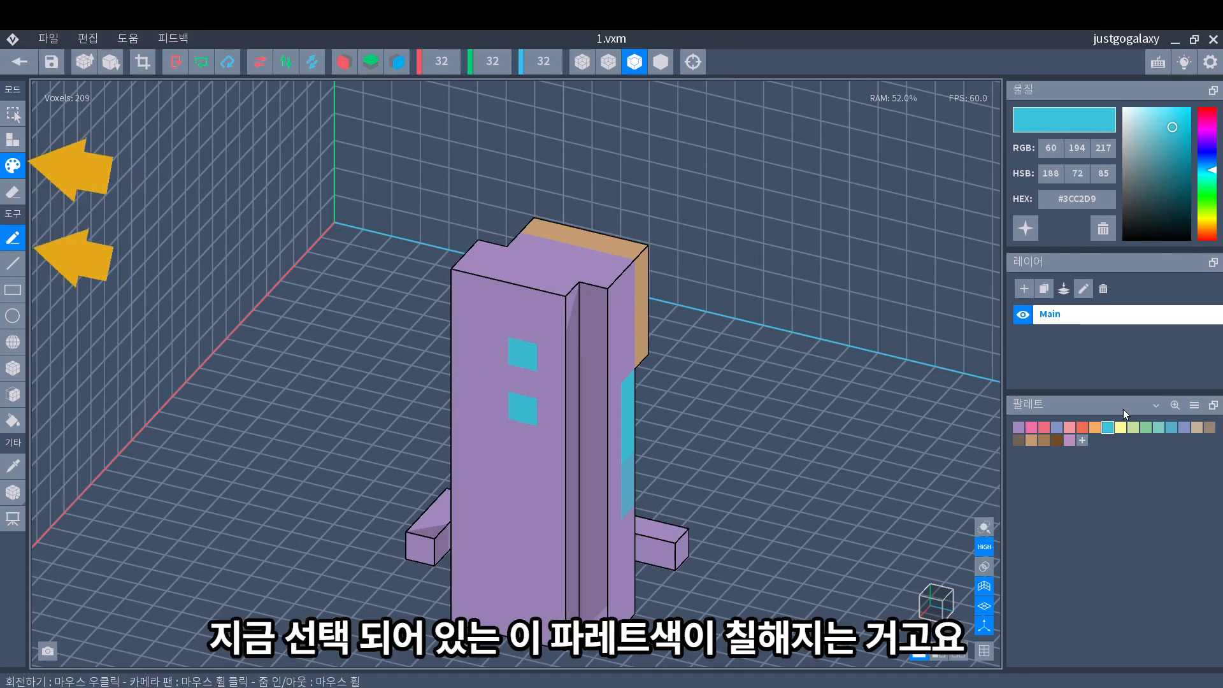
{"action": "left_click", "coordinate": [508, 452]}
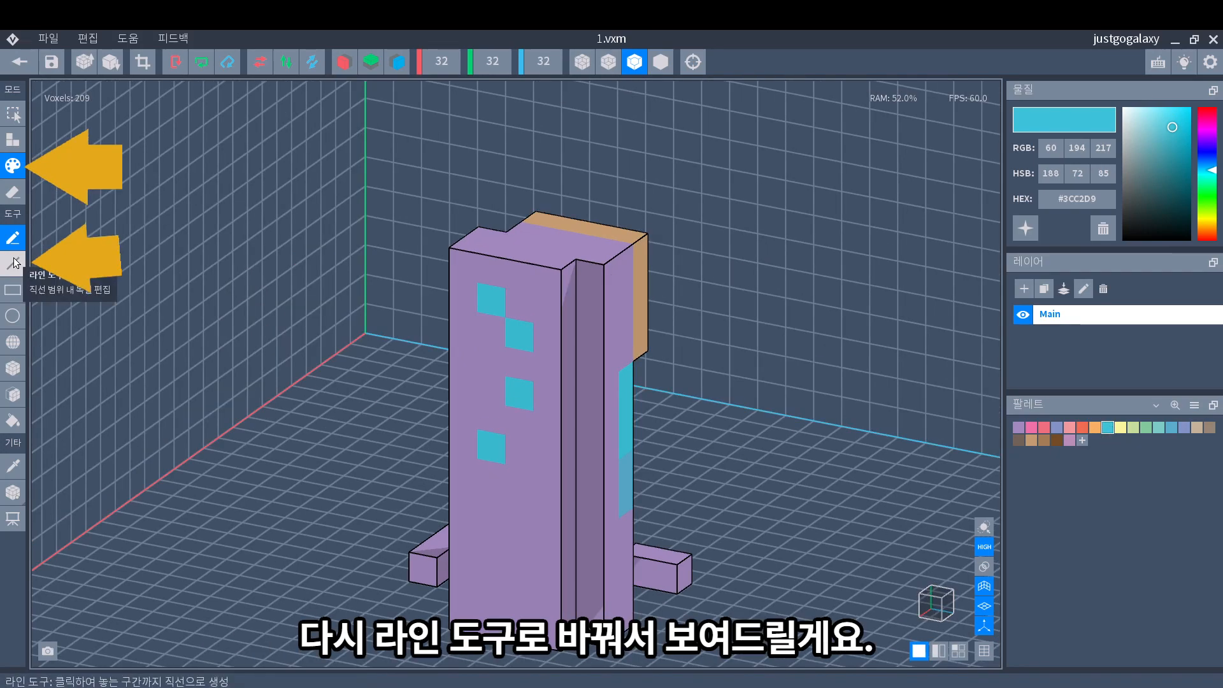
Paint vertical full-height cyan stripes down the tall column's back and side faces with the Line tool
{"action": "left_click", "coordinate": [13, 262]}
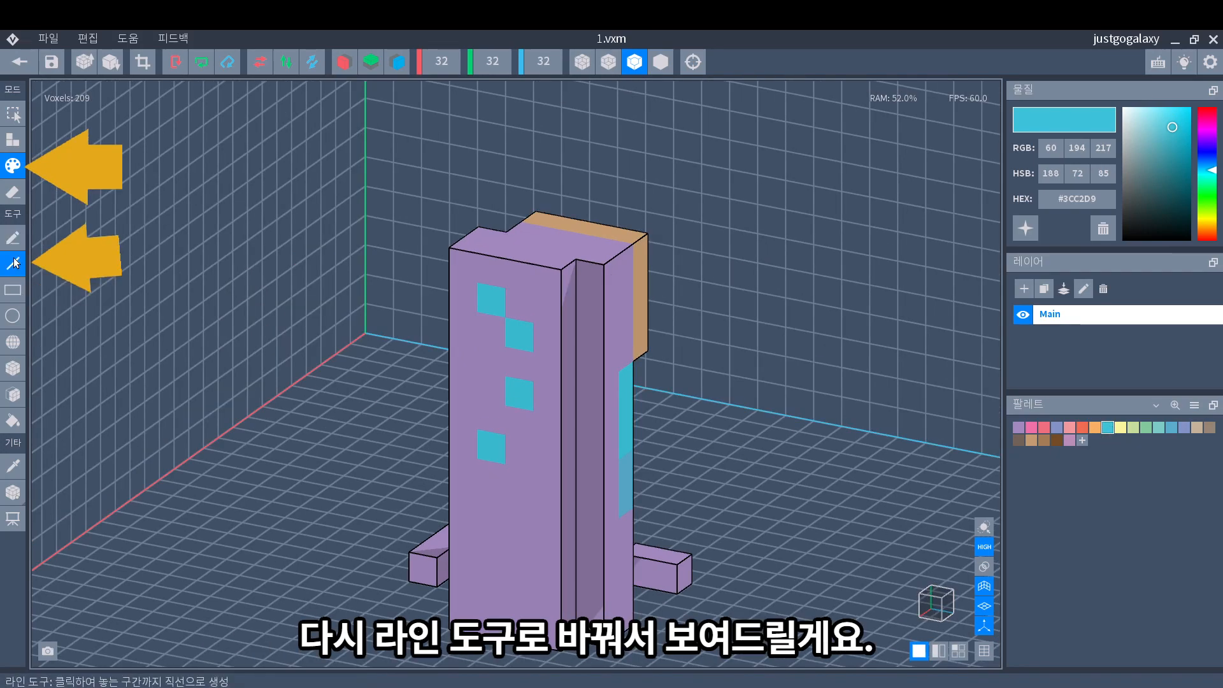
{"action": "left_click_drag", "start_coordinate": [563, 290], "coordinate": [550, 588]}
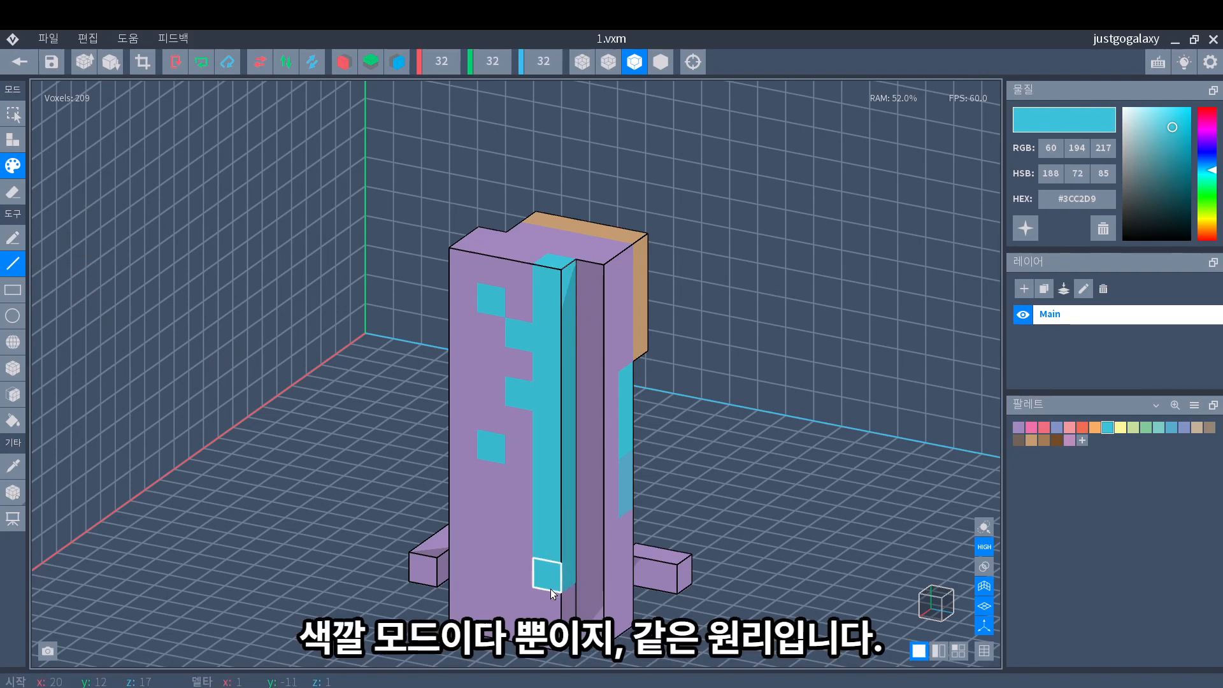
{"action": "left_click_drag", "start_coordinate": [465, 271], "coordinate": [471, 560]}
{"action": "left_click_drag", "start_coordinate": [491, 611], "coordinate": [488, 296]}
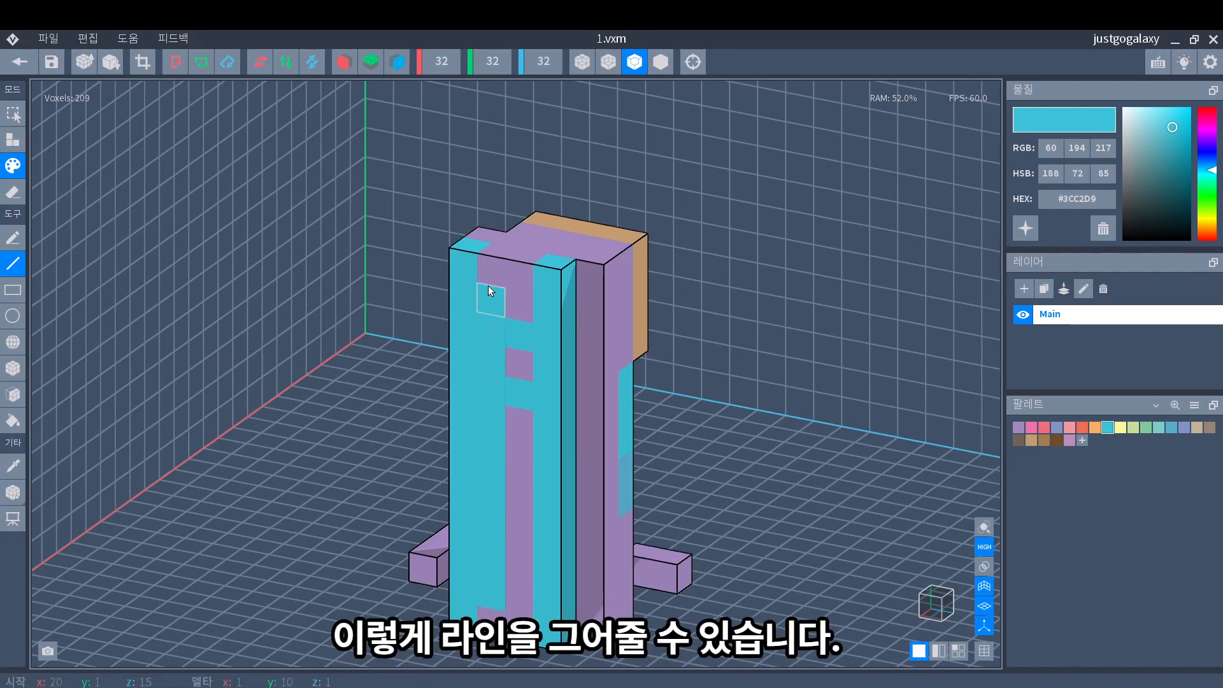
{"action": "left_click_drag", "start_coordinate": [612, 303], "coordinate": [610, 560]}
Paint diagonal cyan lines across the brown block and the shorter wall with the Line tool
{"action": "right_click_drag", "start_coordinate": [601, 495], "coordinate": [509, 280]}
{"action": "left_click_drag", "start_coordinate": [503, 245], "coordinate": [501, 252]}
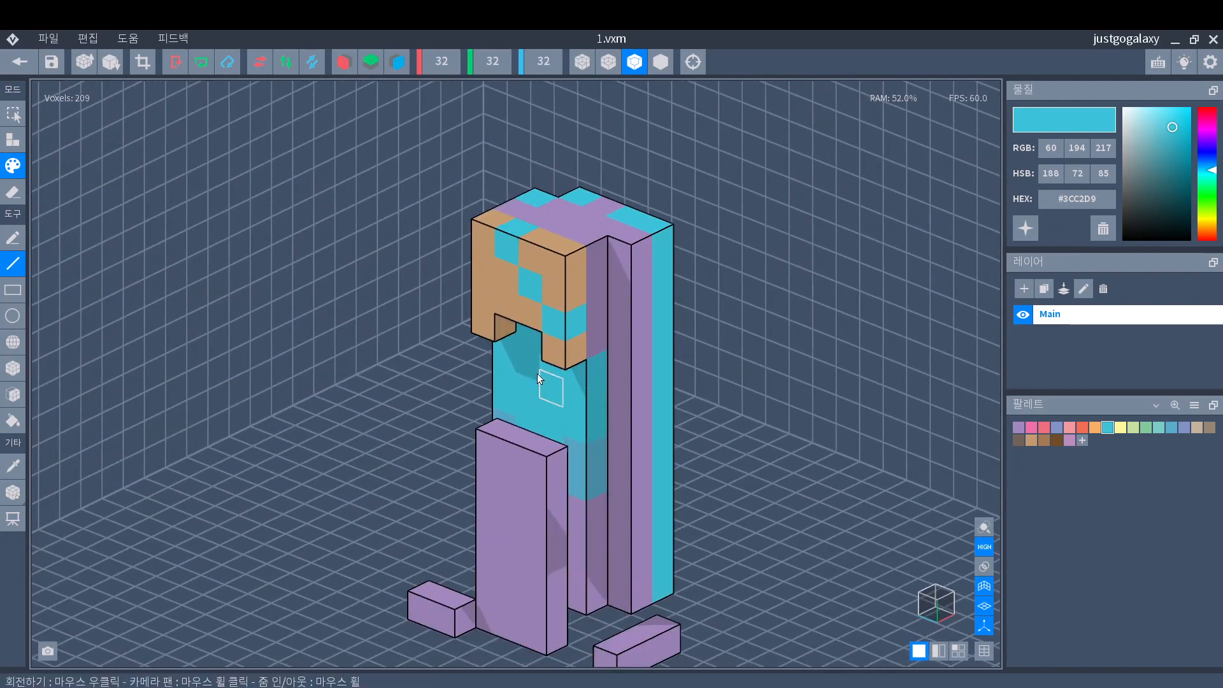
{"action": "right_click_drag", "start_coordinate": [537, 381], "coordinate": [539, 473]}
{"action": "left_click_drag", "start_coordinate": [508, 432], "coordinate": [534, 554]}
{"action": "left_click_drag", "start_coordinate": [556, 610], "coordinate": [577, 625]}
Paint the entire model cyan #3CC2D9 by enclosing it with the Rectangle tool in paint mode
{"action": "right_click_drag", "start_coordinate": [557, 399], "coordinate": [465, 540]}
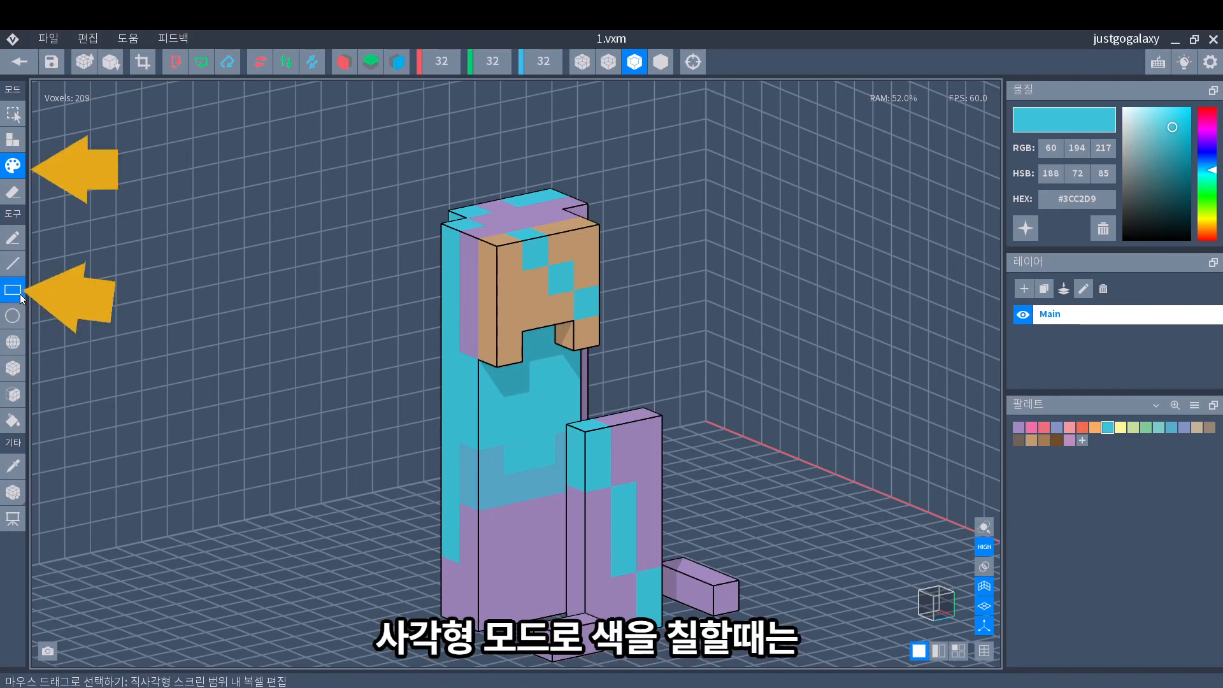
{"action": "scroll", "coordinate": [490, 325], "scroll_direction": "down", "scroll_amount": 3}
{"action": "mouse_move", "coordinate": [354, 164]}
{"action": "left_mouse_down"}
{"action": "mouse_move", "coordinate": [602, 512]}
{"action": "mouse_move", "coordinate": [686, 582]}
{"action": "mouse_move", "coordinate": [791, 624]}
{"action": "left_mouse_up"}
Choose the purple #A188BD swatch and snap the camera to a straight-on view of the model with the view cube
{"action": "mouse_move", "coordinate": [391, 448]}
{"action": "right_mouse_down"}
{"action": "mouse_move", "coordinate": [548, 398]}
{"action": "mouse_move", "coordinate": [307, 373]}
{"action": "mouse_move", "coordinate": [549, 396]}
{"action": "mouse_move", "coordinate": [525, 404]}
{"action": "right_mouse_up"}
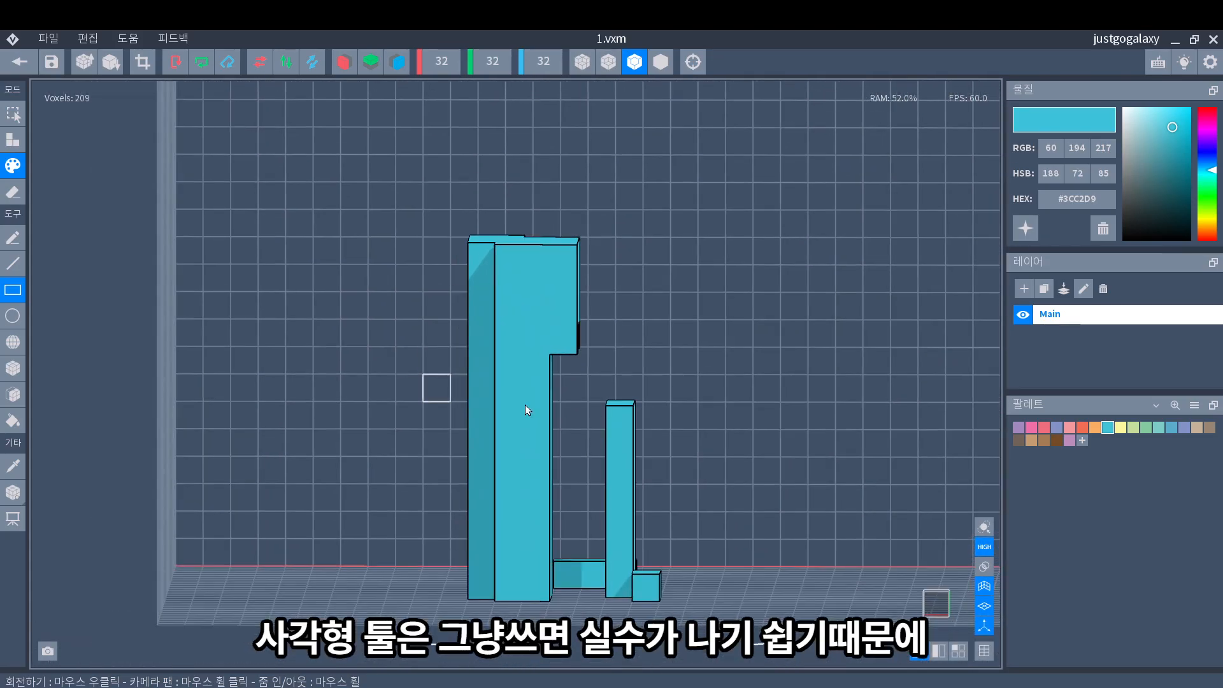
{"action": "left_click", "coordinate": [1019, 428]}
{"action": "left_click", "coordinate": [935, 604]}
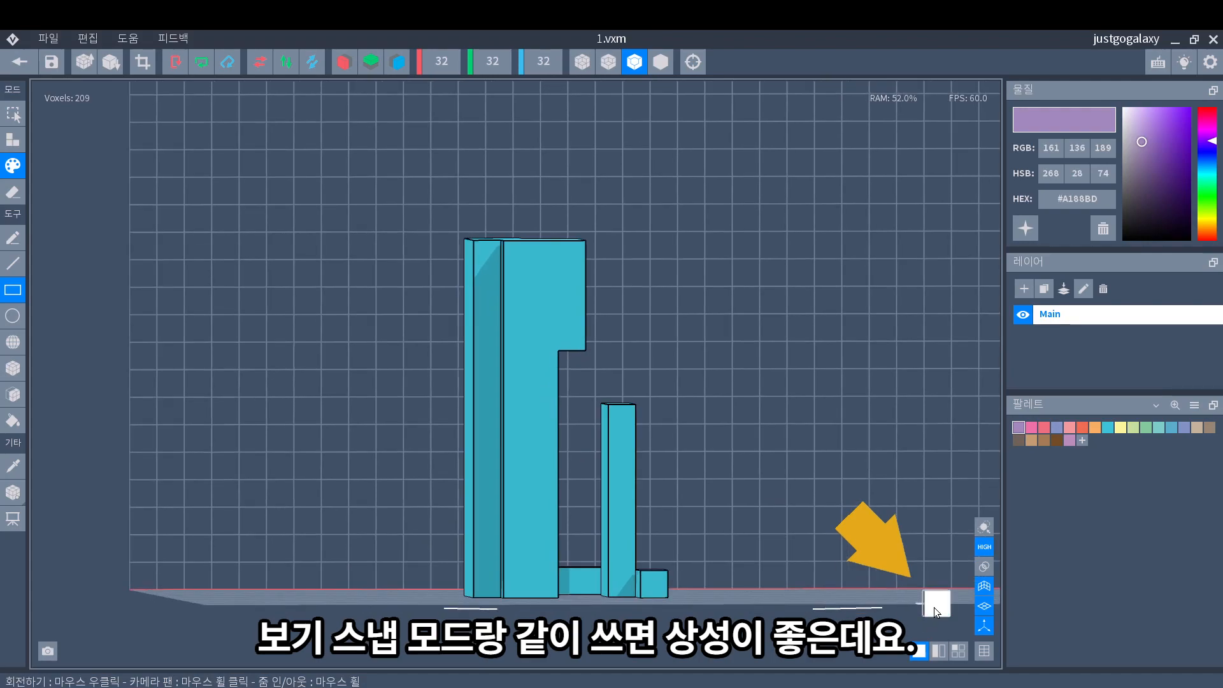
{"action": "left_click", "coordinate": [935, 603]}
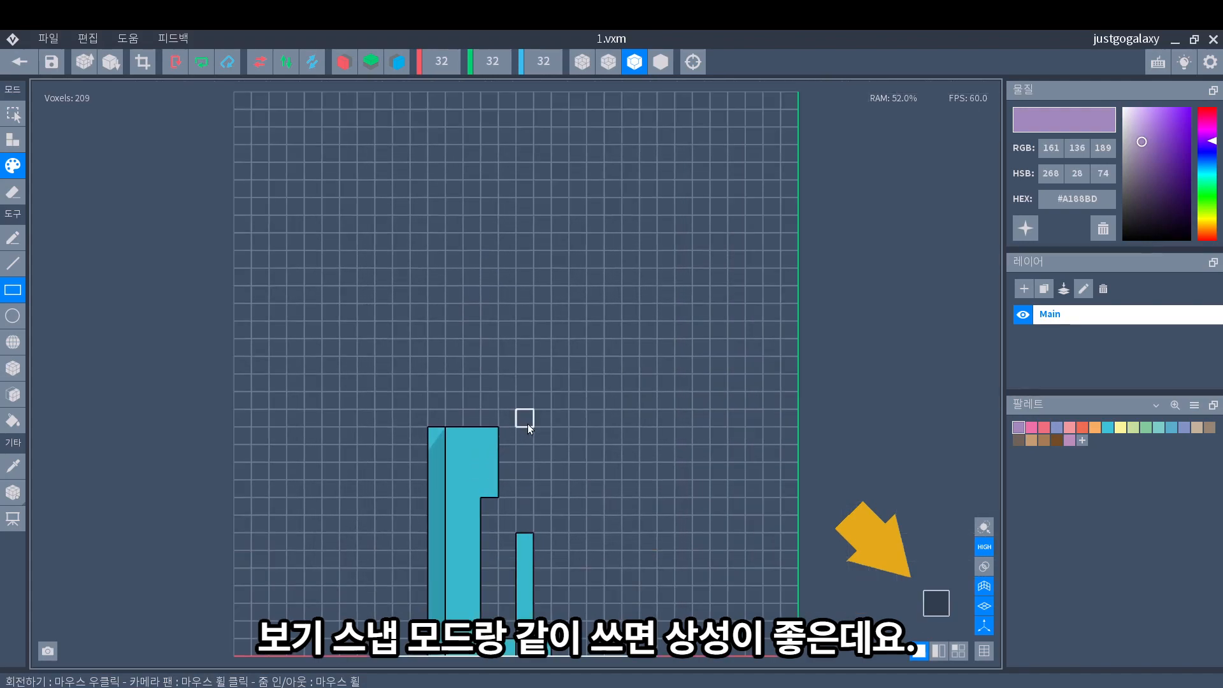
{"action": "right_click_drag", "start_coordinate": [855, 575], "coordinate": [694, 579]}
{"action": "left_click", "coordinate": [936, 604]}
{"action": "mouse_move", "coordinate": [936, 604]}
{"action": "right_mouse_down"}
{"action": "mouse_move", "coordinate": [923, 605]}
{"action": "mouse_move", "coordinate": [1014, 620]}
{"action": "mouse_move", "coordinate": [924, 572]}
{"action": "mouse_move", "coordinate": [936, 633]}
{"action": "mouse_move", "coordinate": [873, 627]}
{"action": "mouse_move", "coordinate": [953, 577]}
{"action": "right_mouse_up"}
{"action": "left_click", "coordinate": [936, 604]}
{"action": "left_click", "coordinate": [934, 596]}
{"action": "scroll", "coordinate": [468, 564], "scroll_direction": "up", "scroll_amount": 5}
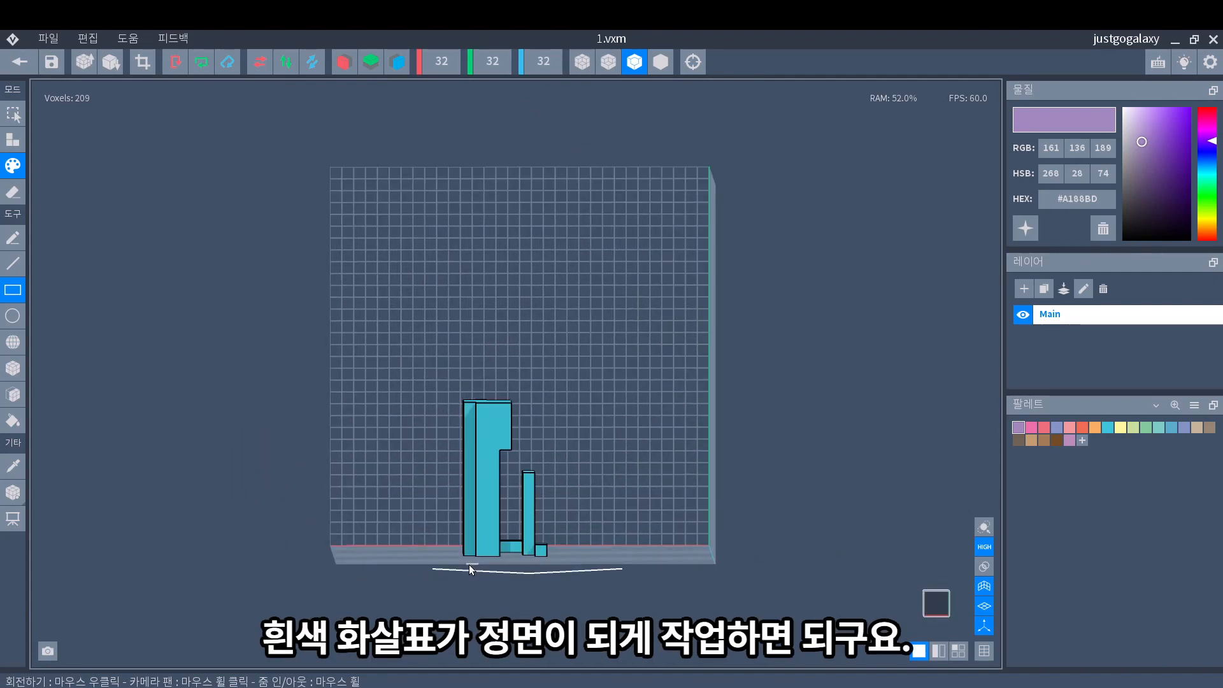
Snap to the flat straight-on view and paint the tall column's upper section purple with the Rectangle tool
{"action": "left_click", "coordinate": [935, 602]}
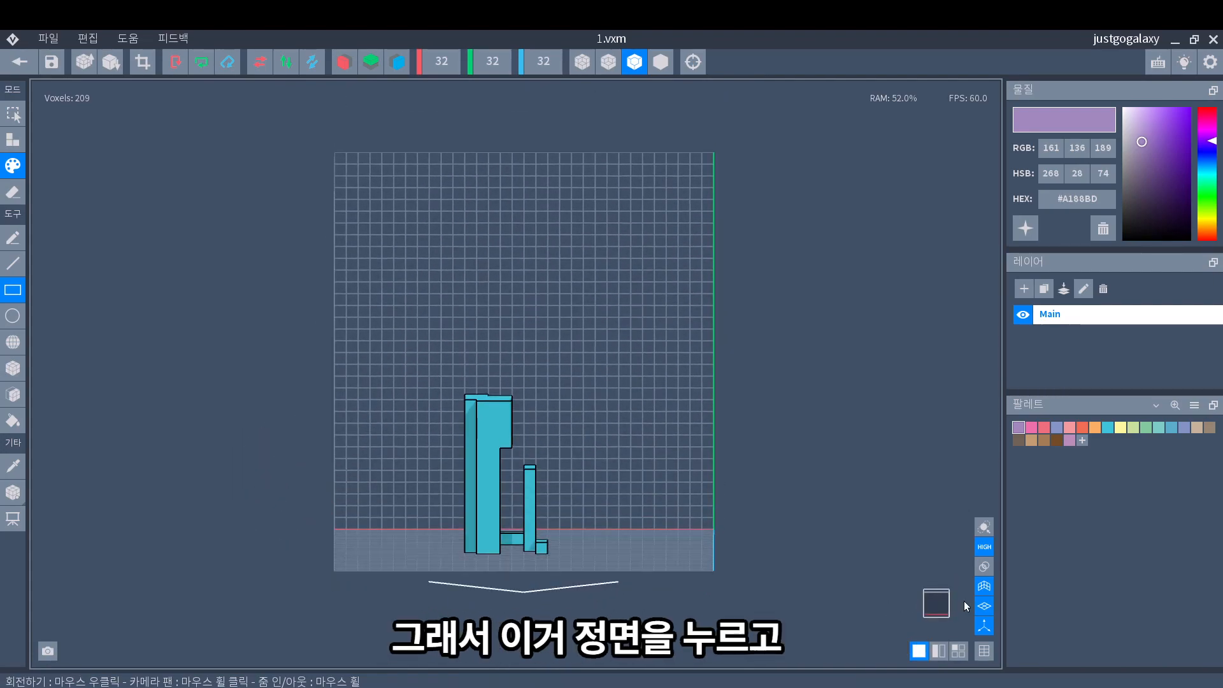
{"action": "scroll", "coordinate": [480, 488], "scroll_direction": "up", "scroll_amount": 3}
{"action": "left_click_drag", "start_coordinate": [361, 400], "coordinate": [546, 495]}
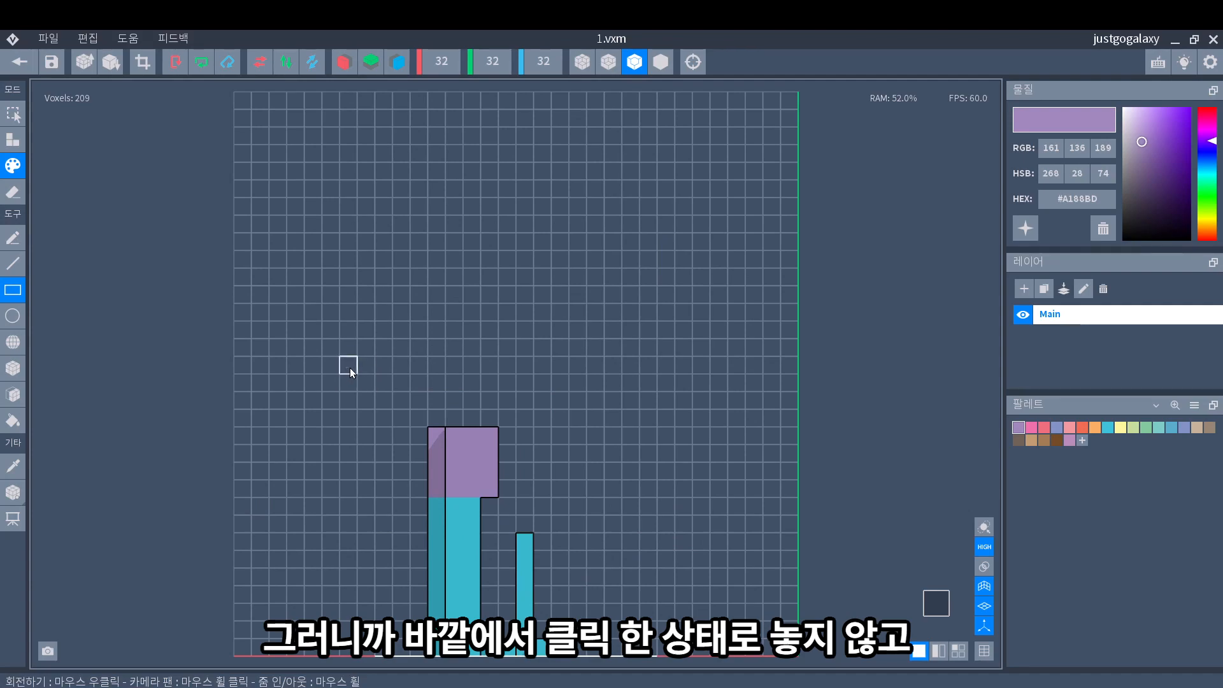
Paint a purple band across the middle of the column and the shorter wall with the Rectangle tool
{"action": "left_click_drag", "start_coordinate": [395, 418], "coordinate": [572, 497]}
{"action": "right_click_drag", "start_coordinate": [439, 523], "coordinate": [437, 530]}
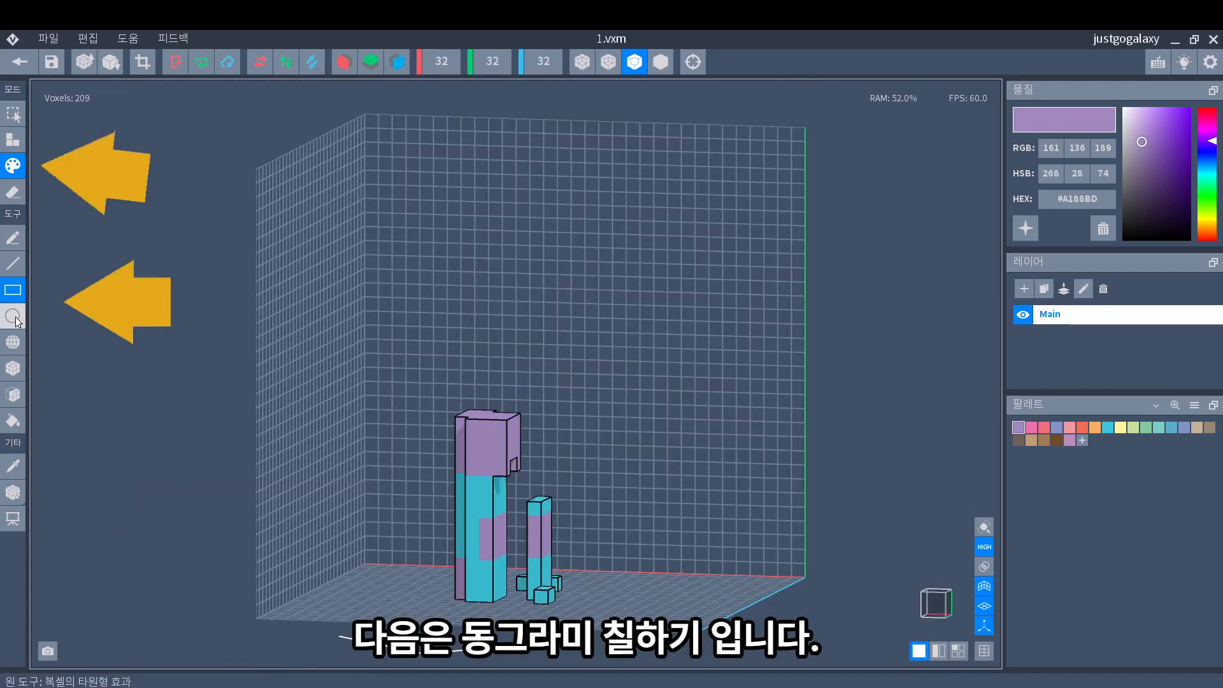
Try painting a circular area on the lower part of the column with the Circle tool
{"action": "left_click", "coordinate": [15, 320]}
{"action": "scroll", "coordinate": [503, 538], "scroll_direction": "up", "scroll_amount": 3}
{"action": "left_click_drag", "start_coordinate": [475, 586], "coordinate": [491, 661]}
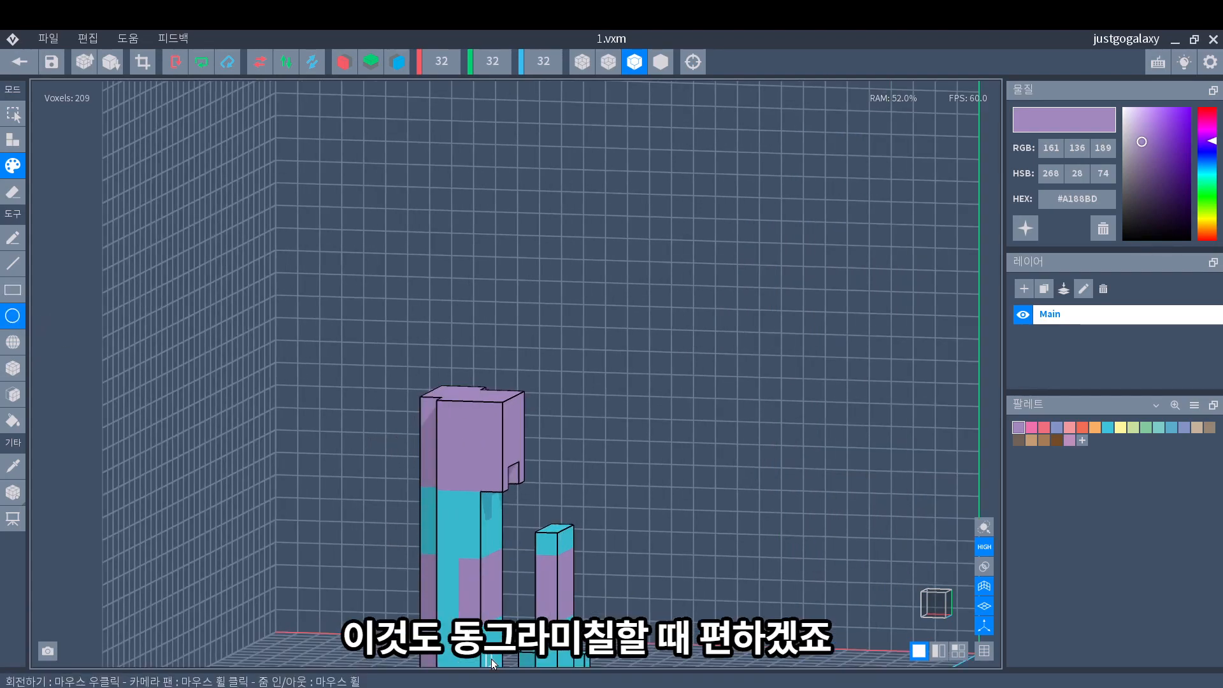
{"action": "scroll", "coordinate": [461, 541], "scroll_direction": "down", "scroll_amount": 3}
{"action": "right_click_drag", "start_coordinate": [460, 528], "coordinate": [472, 529]}
Build five full purple layers over the floor with the Face tool in build mode
{"action": "left_click", "coordinate": [16, 140]}
{"action": "left_click", "coordinate": [12, 394]}
{"action": "left_click", "coordinate": [331, 549]}
{"action": "left_click", "coordinate": [343, 510]}
{"action": "left_click", "coordinate": [346, 503]}
{"action": "left_click", "coordinate": [346, 502]}
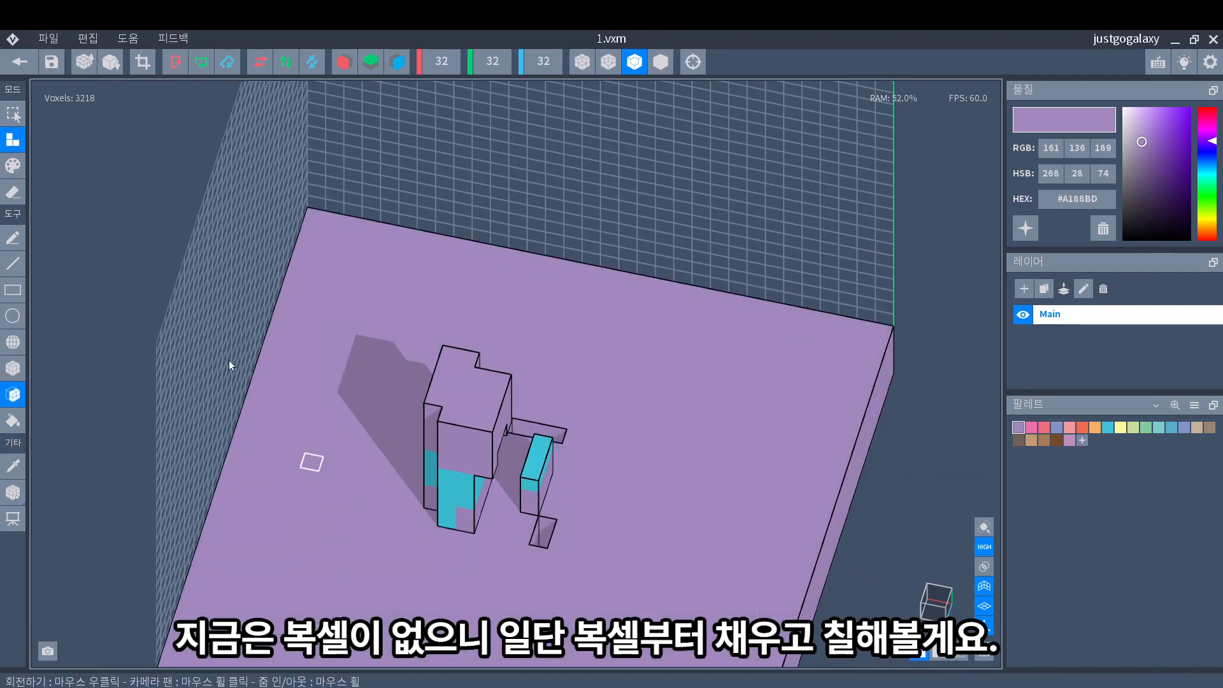
{"action": "left_click", "coordinate": [300, 434]}
Paint two large circles and one small circle in green #84C99E on the slab's top with the Circle tool in paint mode
{"action": "left_click", "coordinate": [12, 165]}
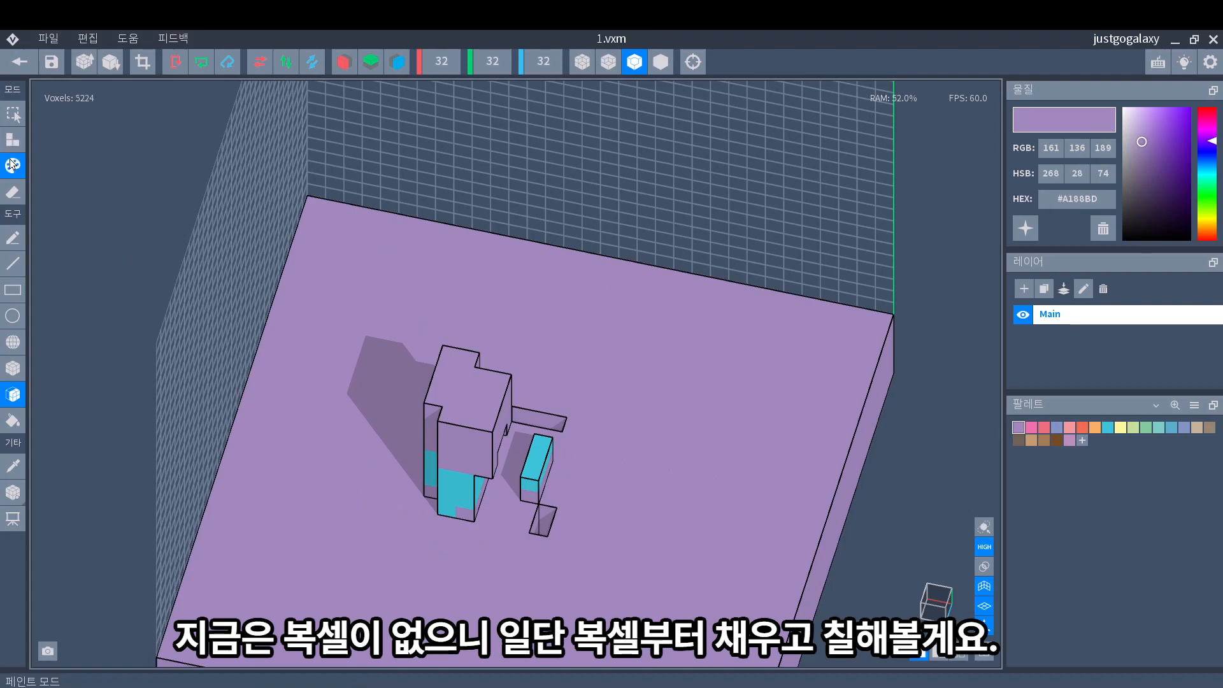
{"action": "left_click", "coordinate": [12, 141]}
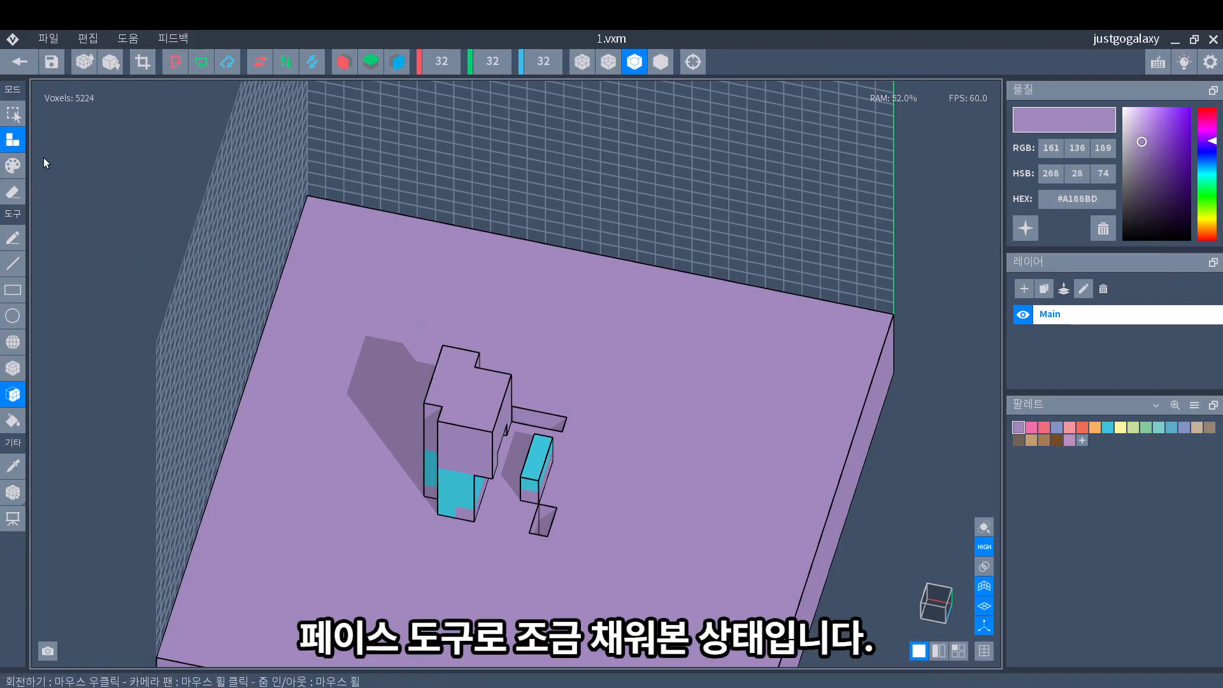
{"action": "left_click", "coordinate": [11, 166]}
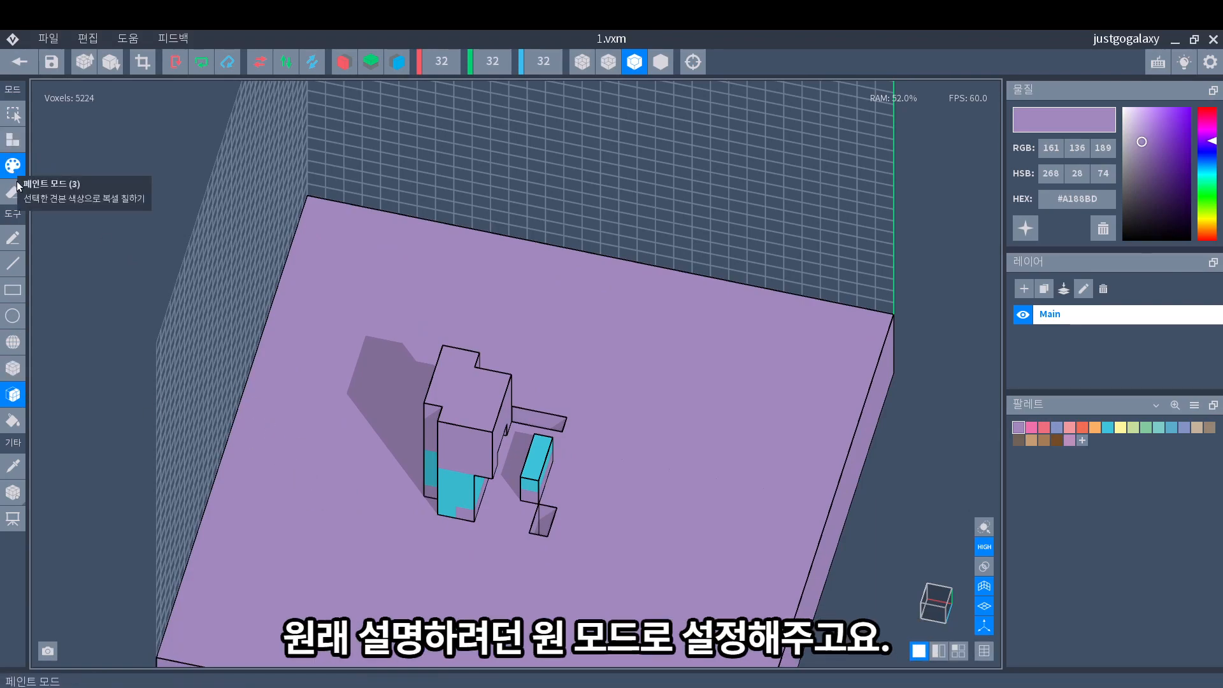
{"action": "left_click", "coordinate": [13, 289]}
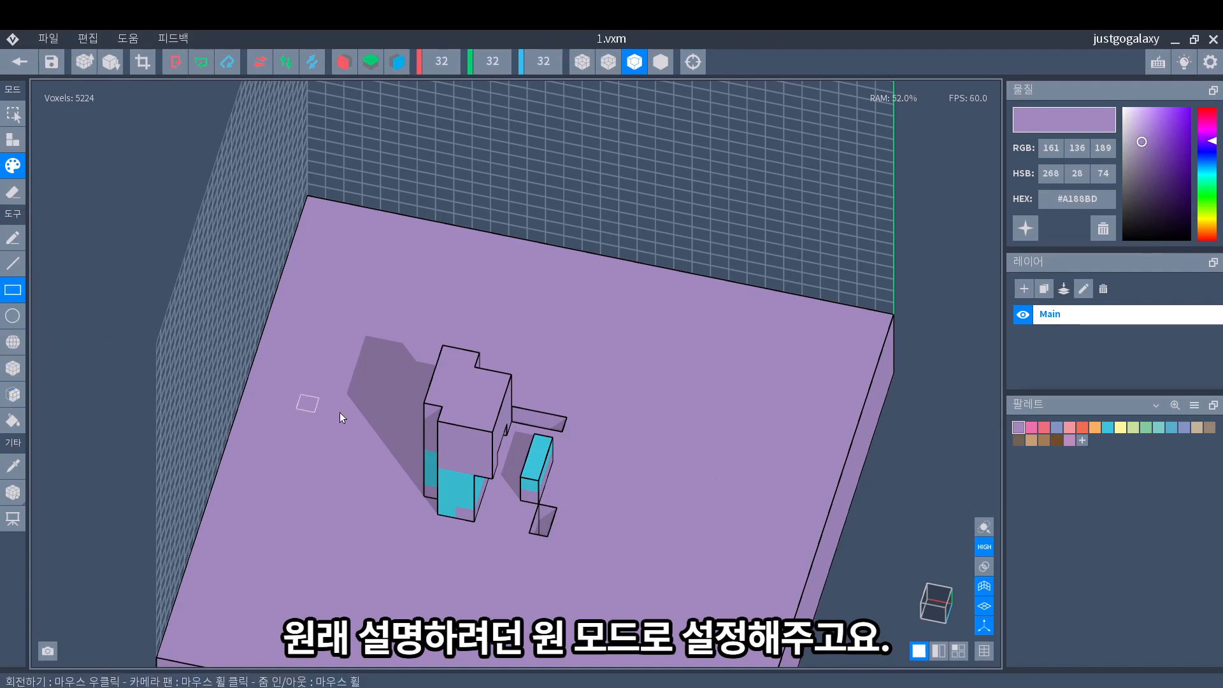
{"action": "left_click", "coordinate": [12, 315]}
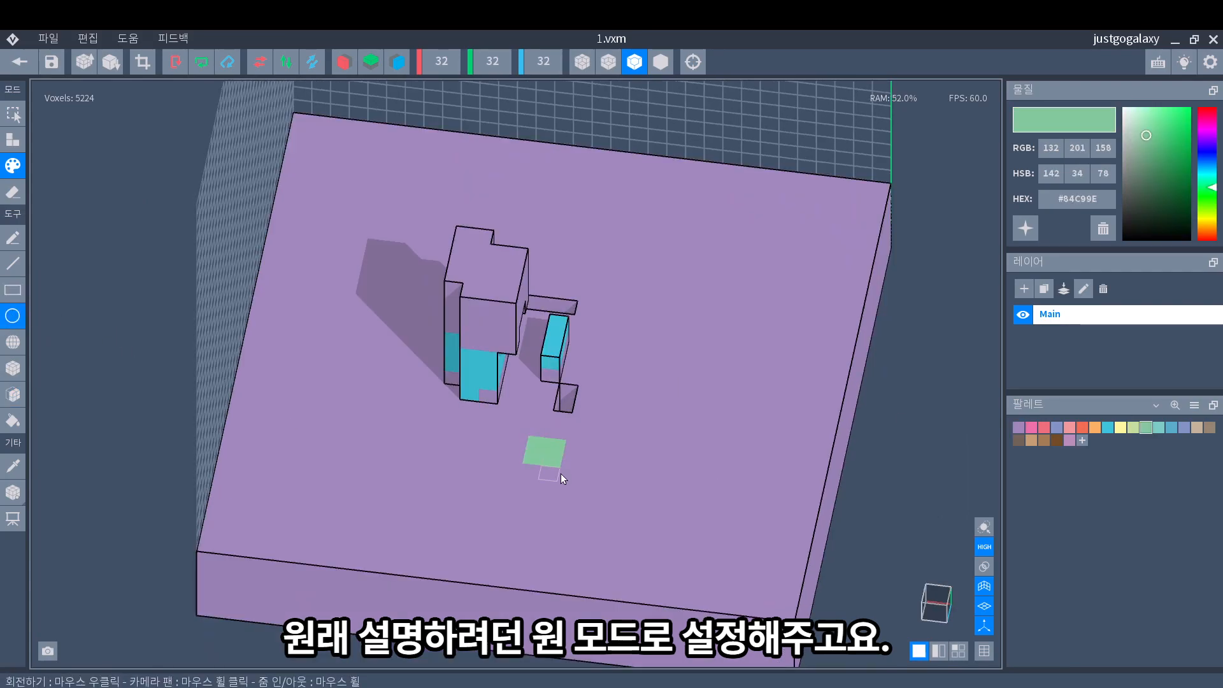
{"action": "left_click_drag", "start_coordinate": [561, 472], "coordinate": [692, 599]}
{"action": "left_click_drag", "start_coordinate": [599, 210], "coordinate": [767, 390]}
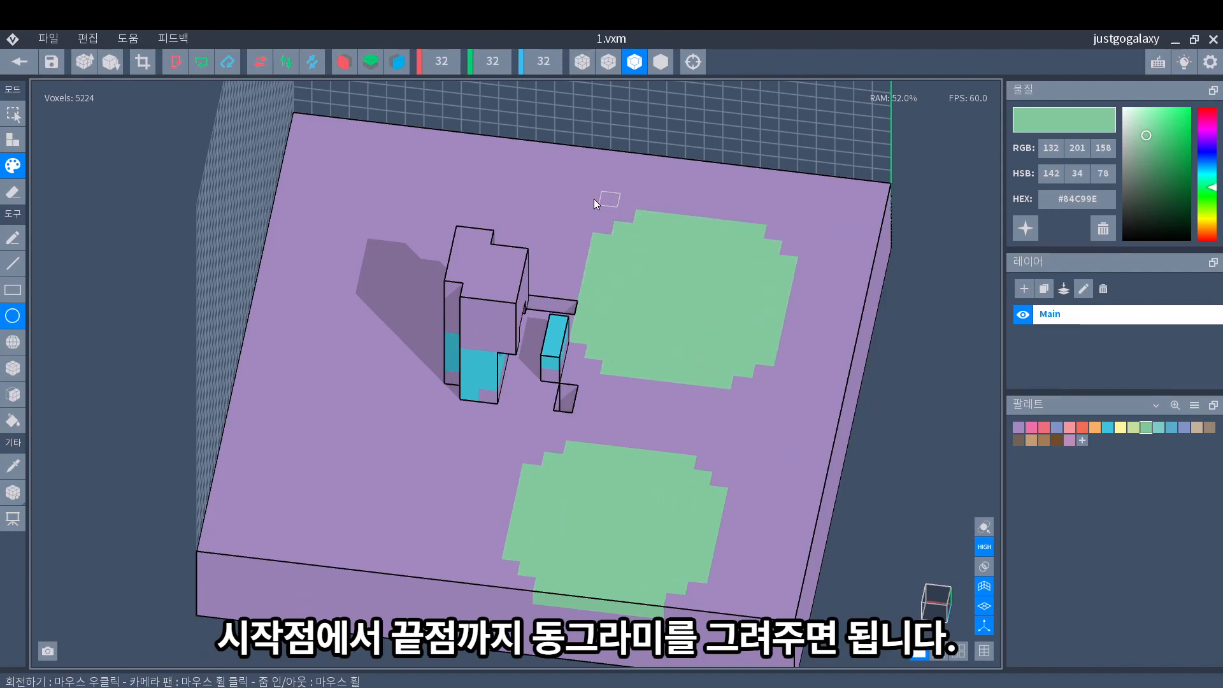
{"action": "left_click_drag", "start_coordinate": [361, 191], "coordinate": [379, 237]}
Paint a green sphere into the slab near its front edge with the Sphere tool in paint mode
{"action": "left_click", "coordinate": [12, 342]}
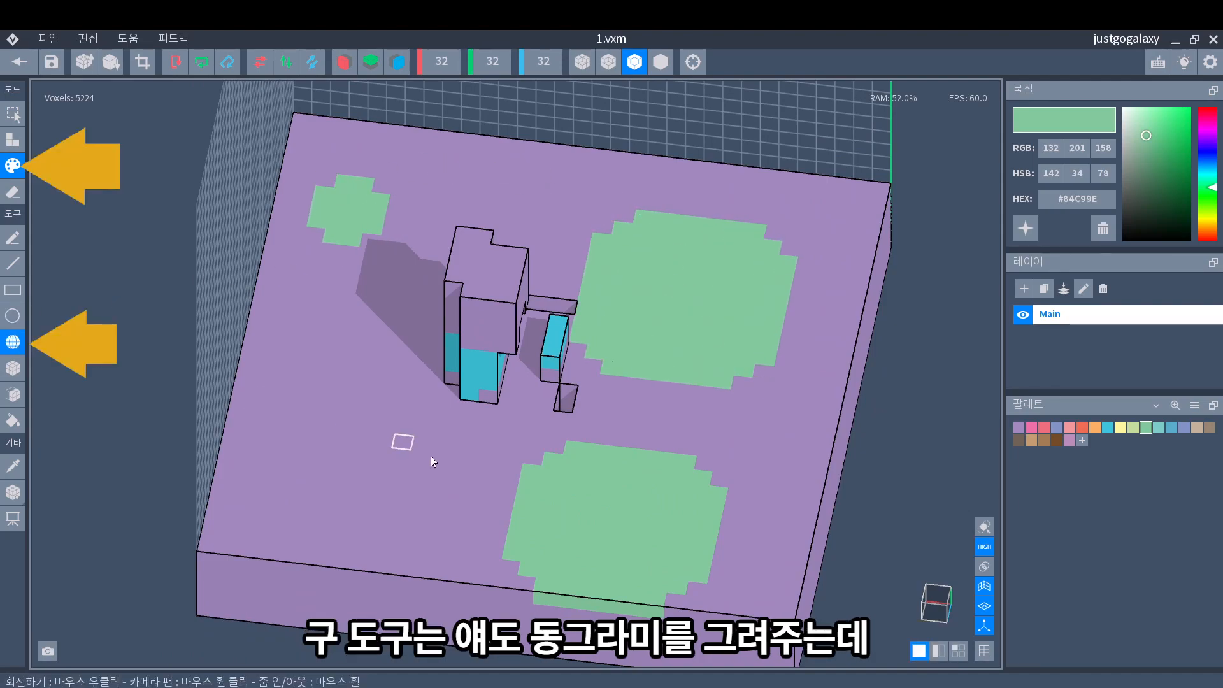
{"action": "right_click_drag", "start_coordinate": [419, 451], "coordinate": [315, 438]}
{"action": "left_click_drag", "start_coordinate": [316, 438], "coordinate": [501, 616]}
{"action": "right_click_drag", "start_coordinate": [502, 616], "coordinate": [466, 614]}
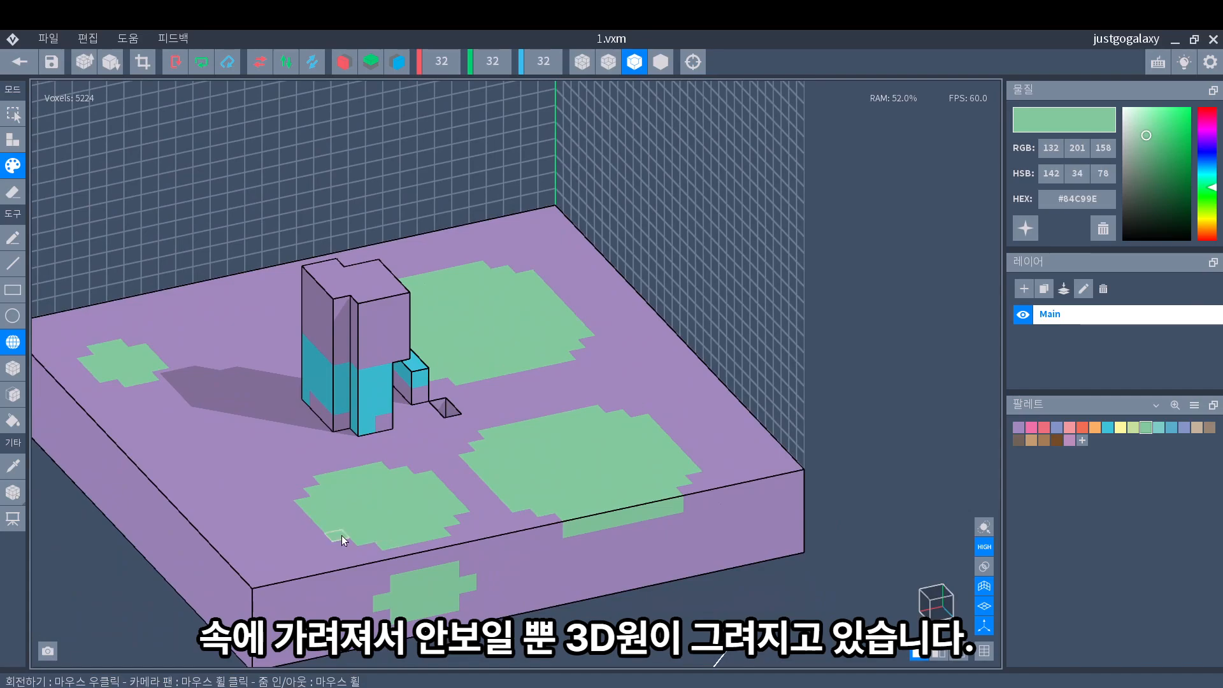
Erase the connected purple slab voxels with the Fill tool to inspect the painted sphere inside, and undo the erasure
{"action": "left_click", "coordinate": [14, 191]}
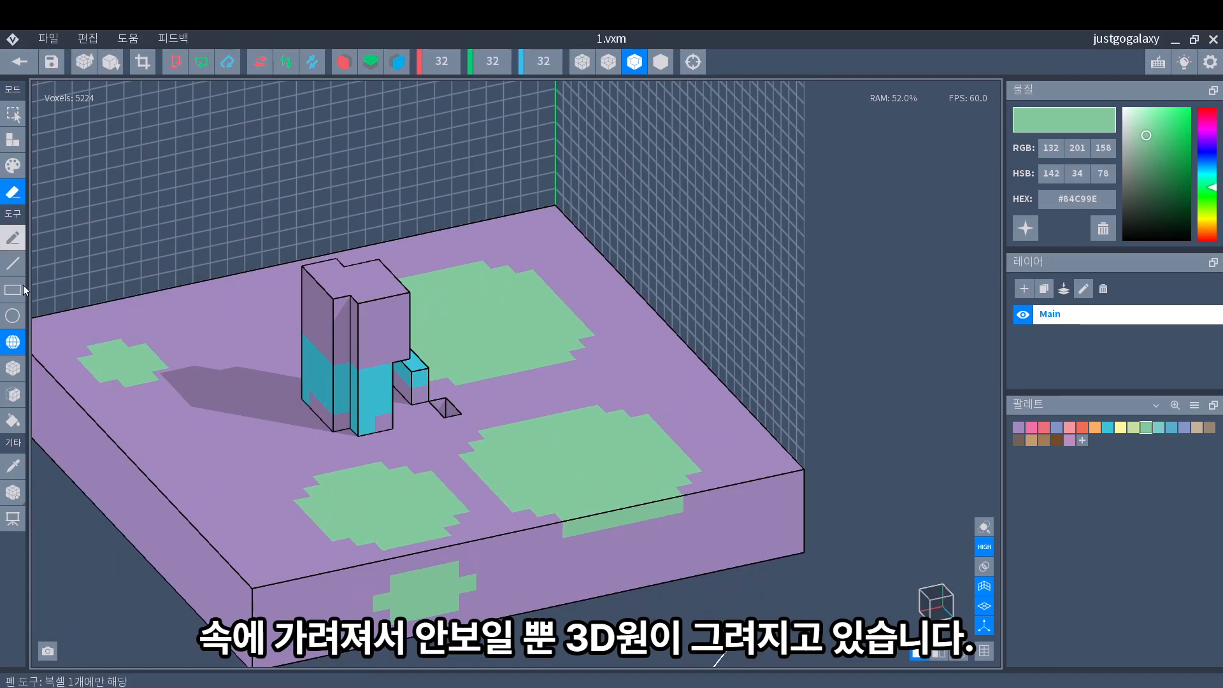
{"action": "left_click", "coordinate": [13, 421]}
{"action": "left_click", "coordinate": [235, 483]}
{"action": "right_click_drag", "start_coordinate": [351, 512], "coordinate": [356, 527]}
{"action": "right_click_drag", "start_coordinate": [338, 327], "coordinate": [341, 402]}
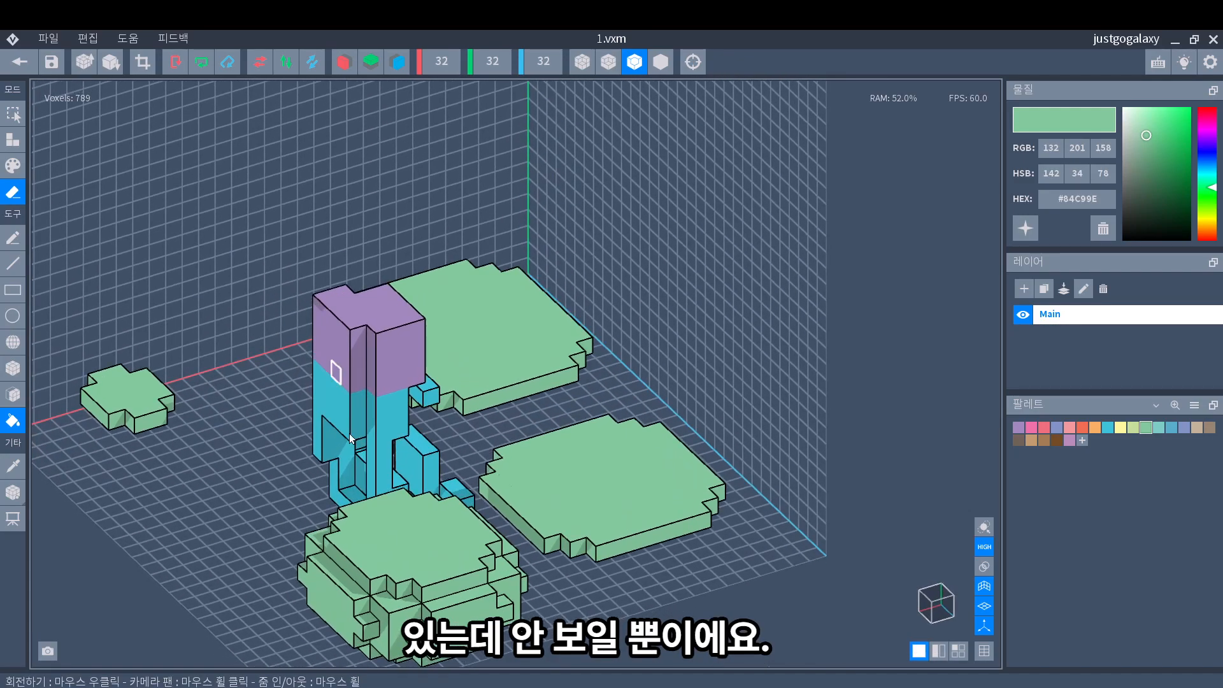
{"action": "right_click_drag", "start_coordinate": [450, 488], "coordinate": [425, 444]}
{"action": "key", "text": "ctrl+z"}
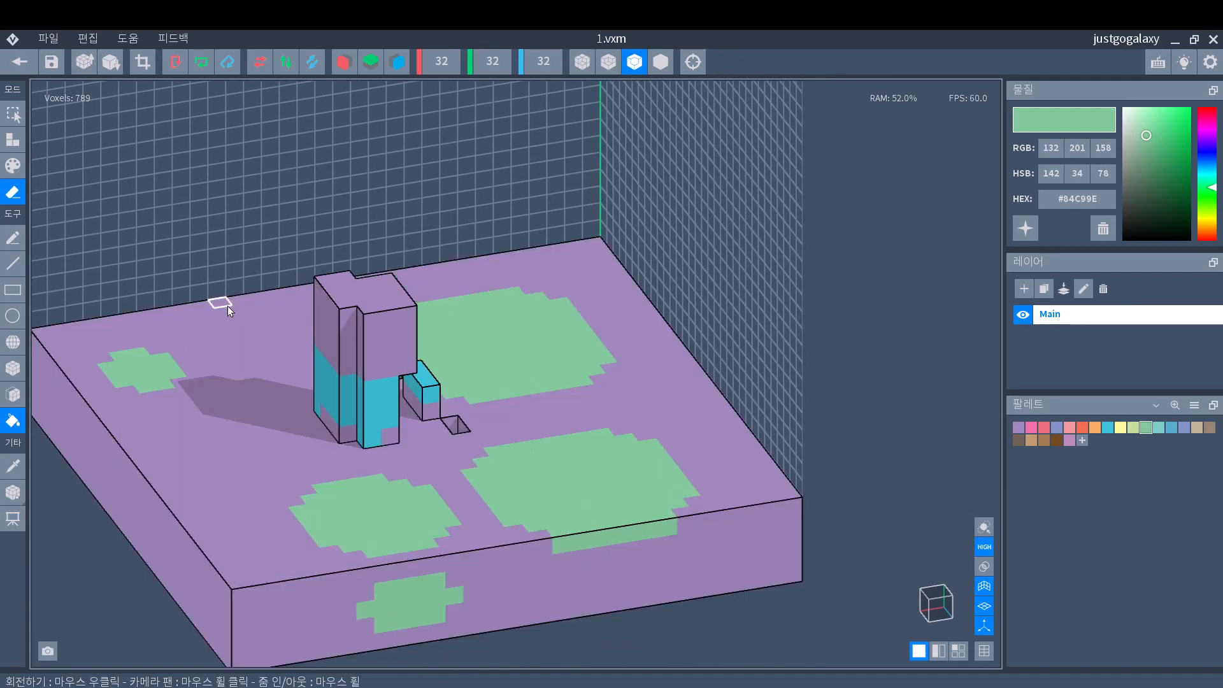
Paint green box-shaped areas into the slab's outer edge with the Box tool in paint mode
{"action": "left_click", "coordinate": [12, 165]}
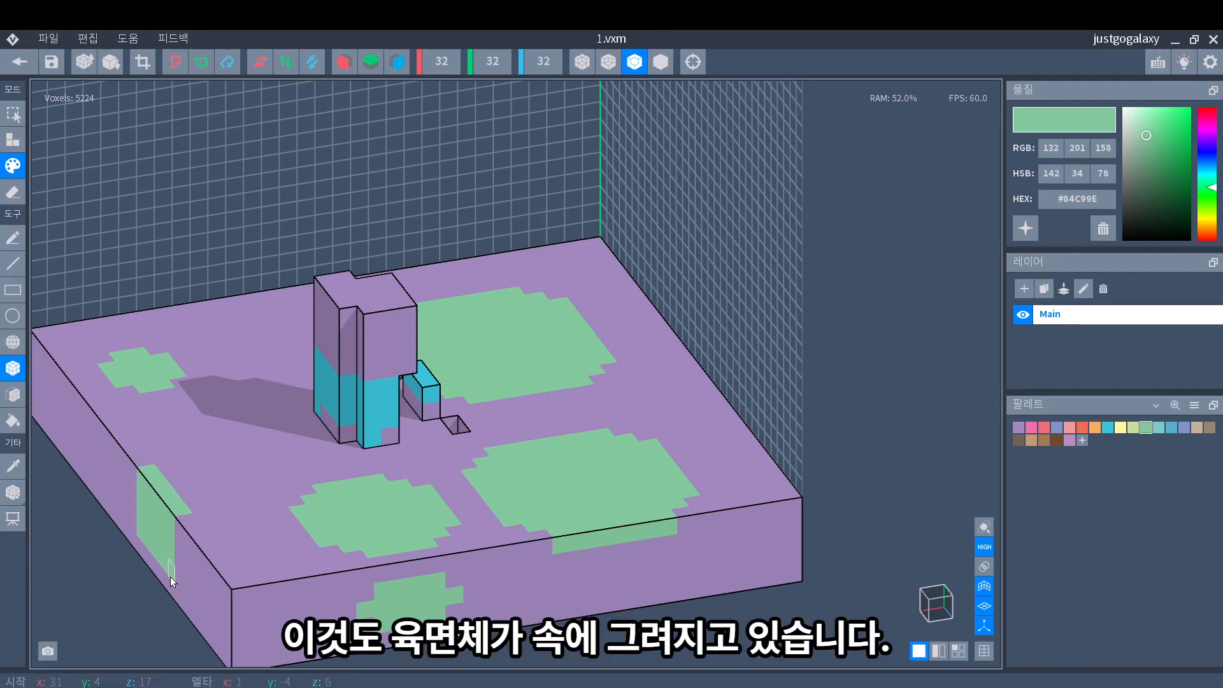
{"action": "left_click_drag", "start_coordinate": [170, 576], "coordinate": [170, 577]}
{"action": "left_click_drag", "start_coordinate": [233, 475], "coordinate": [237, 545]}
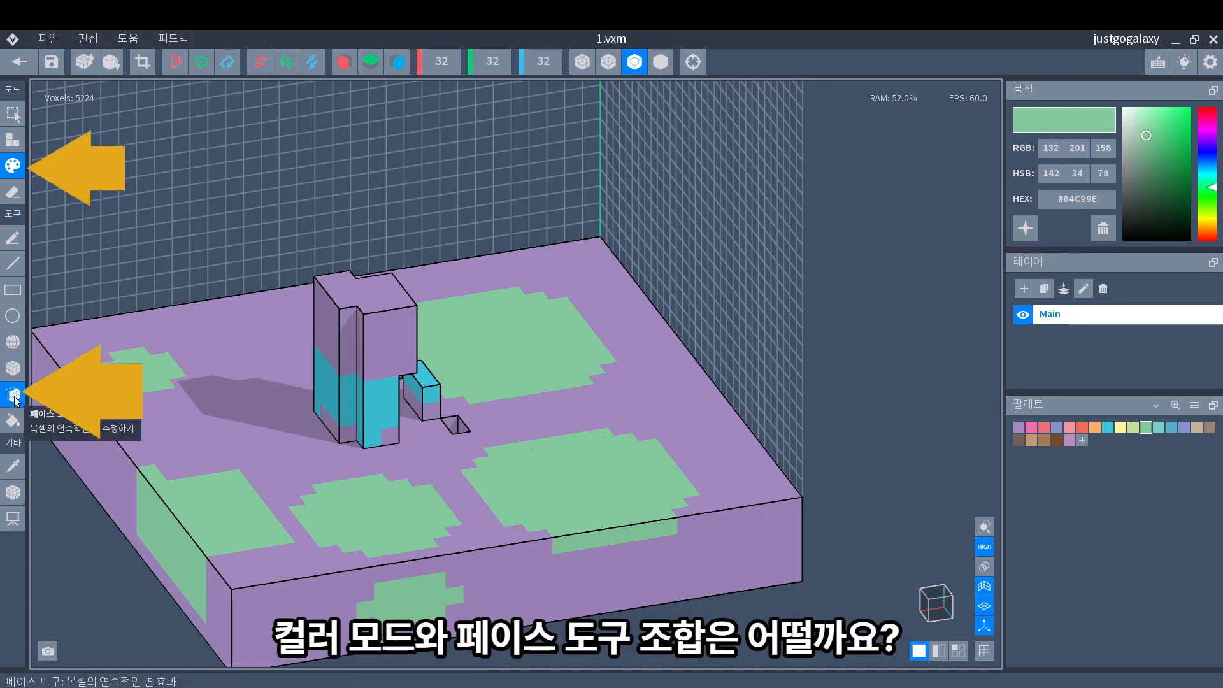
Paint the purple parts of the slab's top and one side face blue-violet #8494C8 with the Face tool in paint mode
{"action": "left_click", "coordinate": [14, 396]}
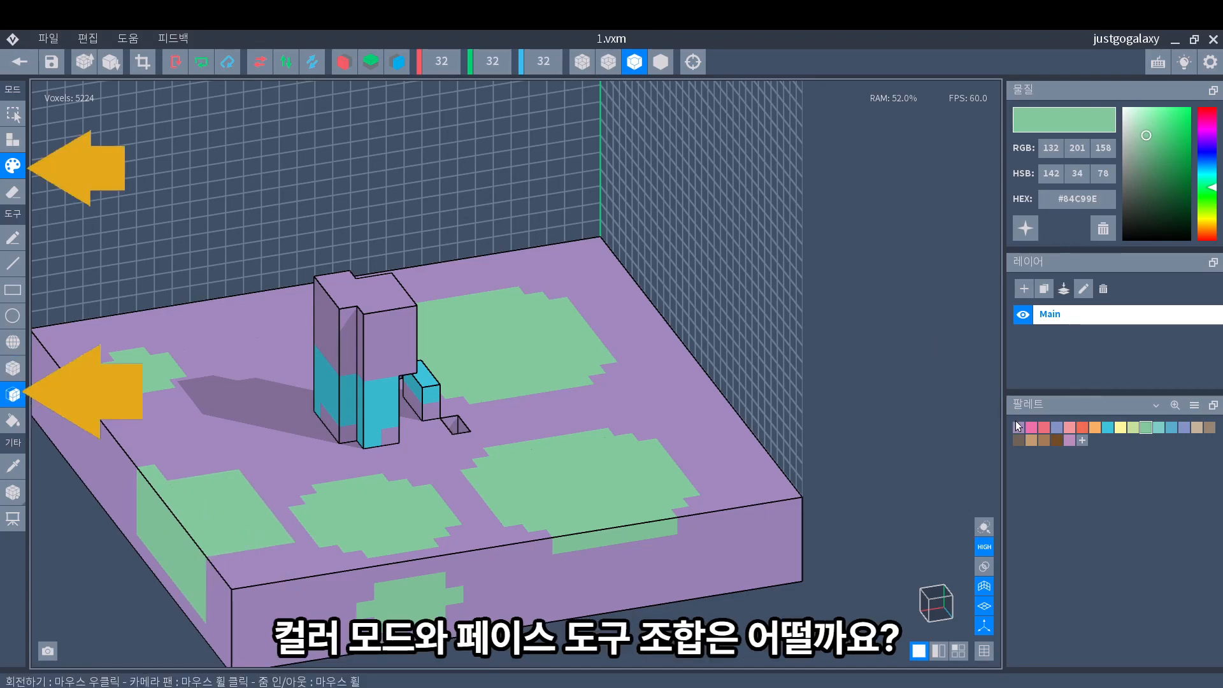
{"action": "left_click", "coordinate": [1017, 427]}
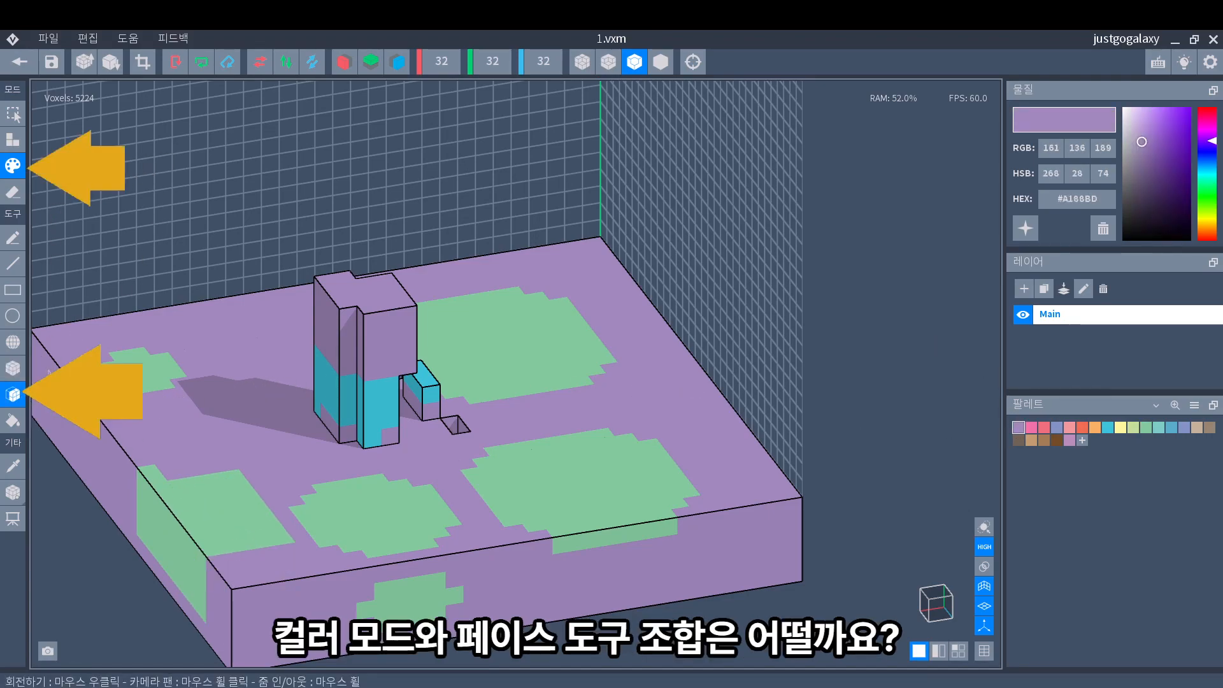
{"action": "left_click", "coordinate": [1056, 427]}
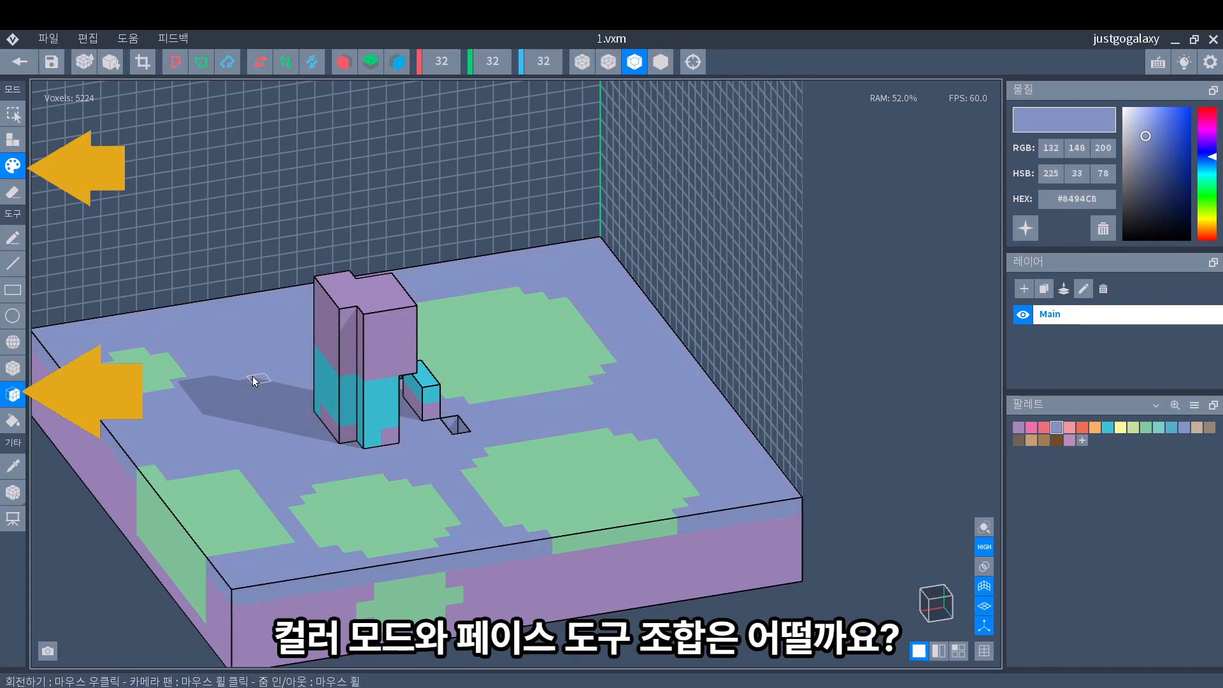
{"action": "right_click_drag", "start_coordinate": [423, 508], "coordinate": [293, 548]}
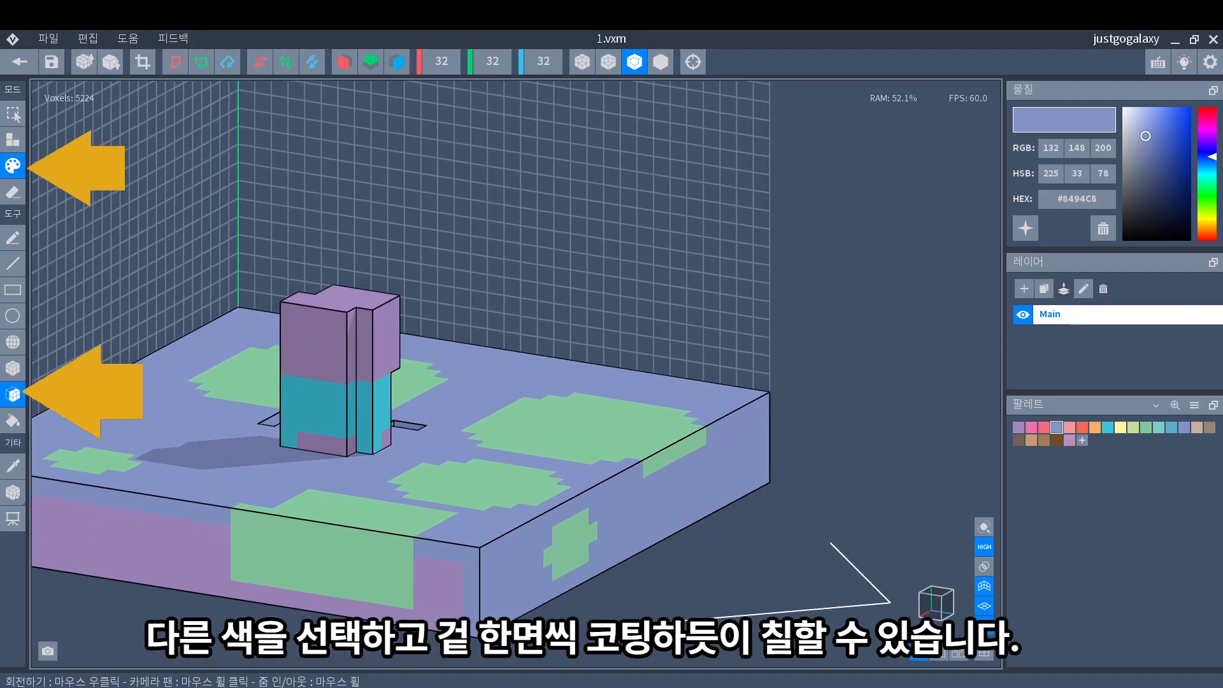
{"action": "right_click_drag", "start_coordinate": [211, 484], "coordinate": [152, 417]}
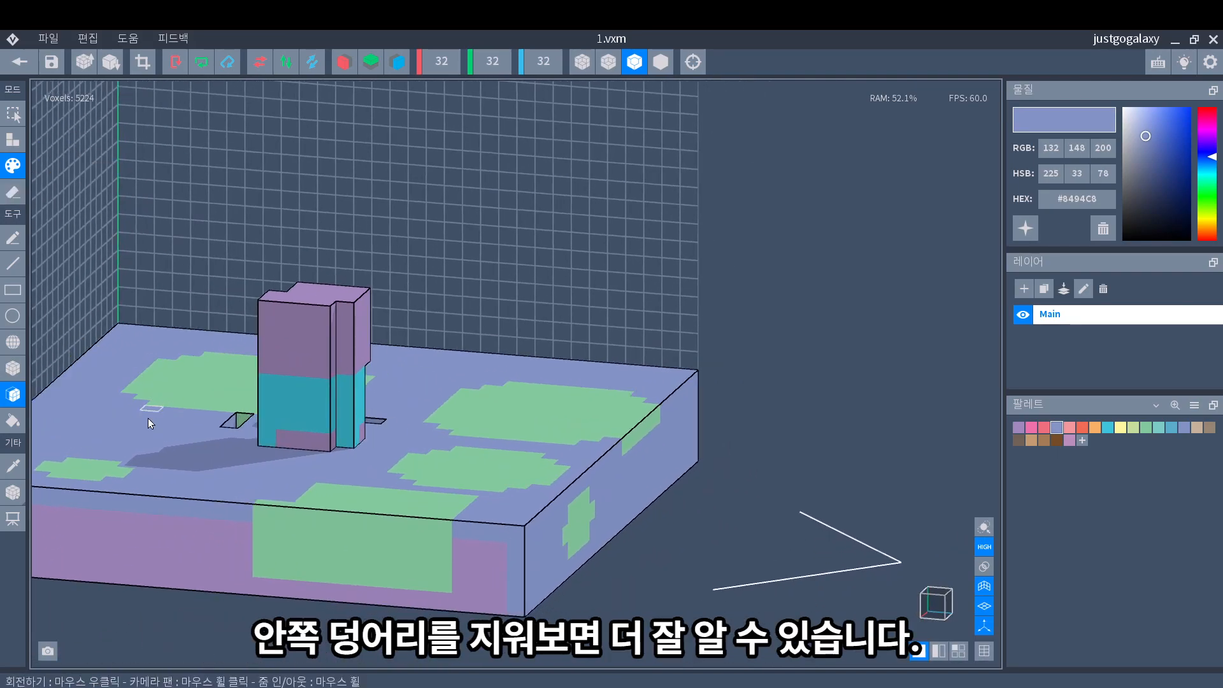
Erase the slab's inner purple mass with the Fill tool to inspect the painted surface layer, and undo the erasure
{"action": "left_click", "coordinate": [16, 191]}
{"action": "left_click", "coordinate": [12, 420]}
{"action": "left_click", "coordinate": [191, 552]}
{"action": "mouse_move", "coordinate": [218, 476]}
{"action": "right_mouse_down"}
{"action": "mouse_move", "coordinate": [290, 353]}
{"action": "mouse_move", "coordinate": [201, 500]}
{"action": "mouse_move", "coordinate": [115, 488]}
{"action": "mouse_move", "coordinate": [156, 541]}
{"action": "mouse_move", "coordinate": [191, 496]}
{"action": "mouse_move", "coordinate": [214, 551]}
{"action": "mouse_move", "coordinate": [223, 388]}
{"action": "mouse_move", "coordinate": [207, 440]}
{"action": "right_mouse_up"}
{"action": "key", "text": "ctrl+z"}
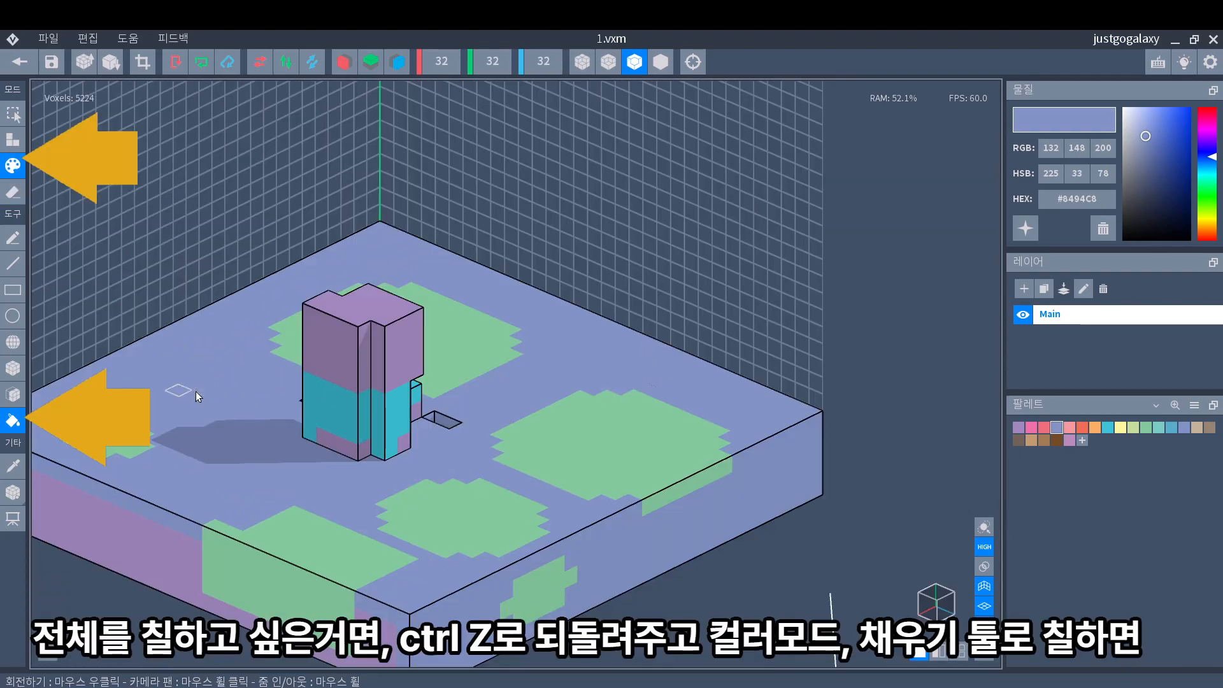
Fill the slab's remaining connected purple voxels with blue-violet #8494C8 using the Fill tool in paint mode
{"action": "mouse_move", "coordinate": [411, 430]}
{"action": "right_mouse_down"}
{"action": "mouse_move", "coordinate": [385, 430]}
{"action": "mouse_move", "coordinate": [412, 435]}
{"action": "mouse_move", "coordinate": [401, 437]}
{"action": "right_mouse_up"}
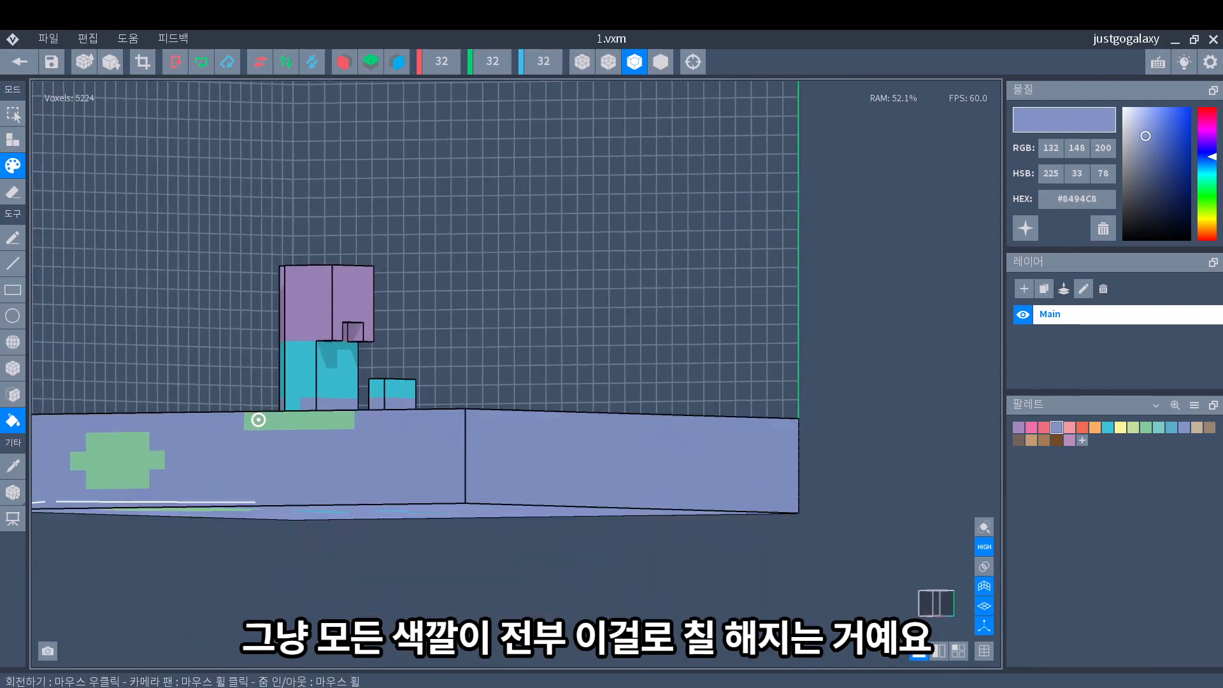
{"action": "right_click_drag", "start_coordinate": [254, 415], "coordinate": [230, 376]}
{"action": "right_click_drag", "start_coordinate": [271, 414], "coordinate": [274, 405]}
Erase a freehand groove and several single voxels from the slab's top with the Pencil tool in erase mode
{"action": "left_click", "coordinate": [14, 193]}
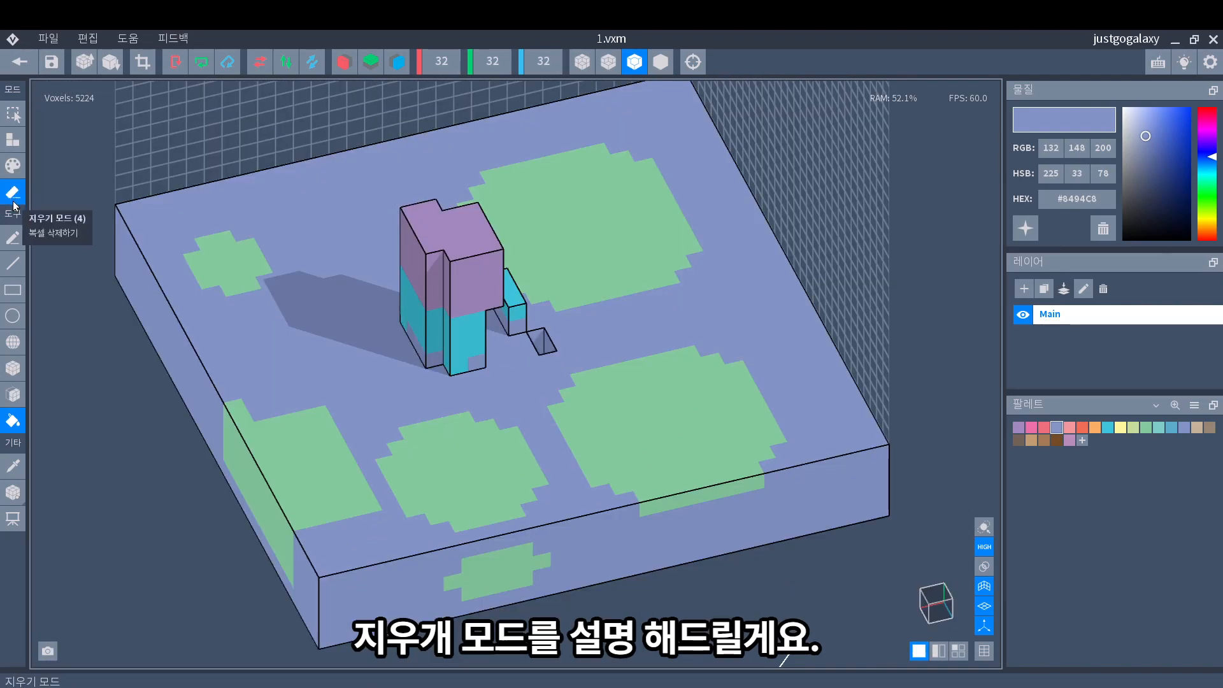
{"action": "left_click", "coordinate": [15, 240]}
{"action": "left_click_drag", "start_coordinate": [266, 308], "coordinate": [313, 406]}
{"action": "right_click_drag", "start_coordinate": [333, 314], "coordinate": [327, 317]}
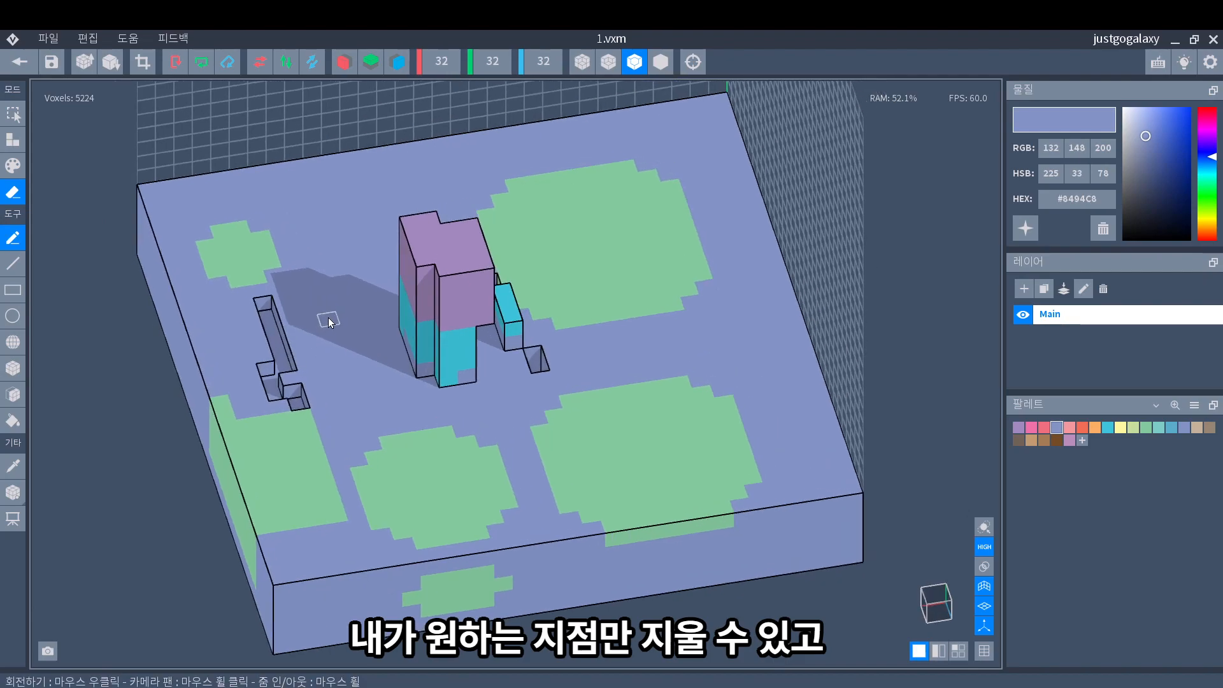
{"action": "left_click", "coordinate": [408, 438]}
{"action": "left_click", "coordinate": [369, 497]}
{"action": "left_click", "coordinate": [340, 462]}
Erase three long line-shaped grooves across the green circles and slab top with the Line tool
{"action": "left_click", "coordinate": [13, 264]}
{"action": "left_click_drag", "start_coordinate": [583, 213], "coordinate": [654, 451]}
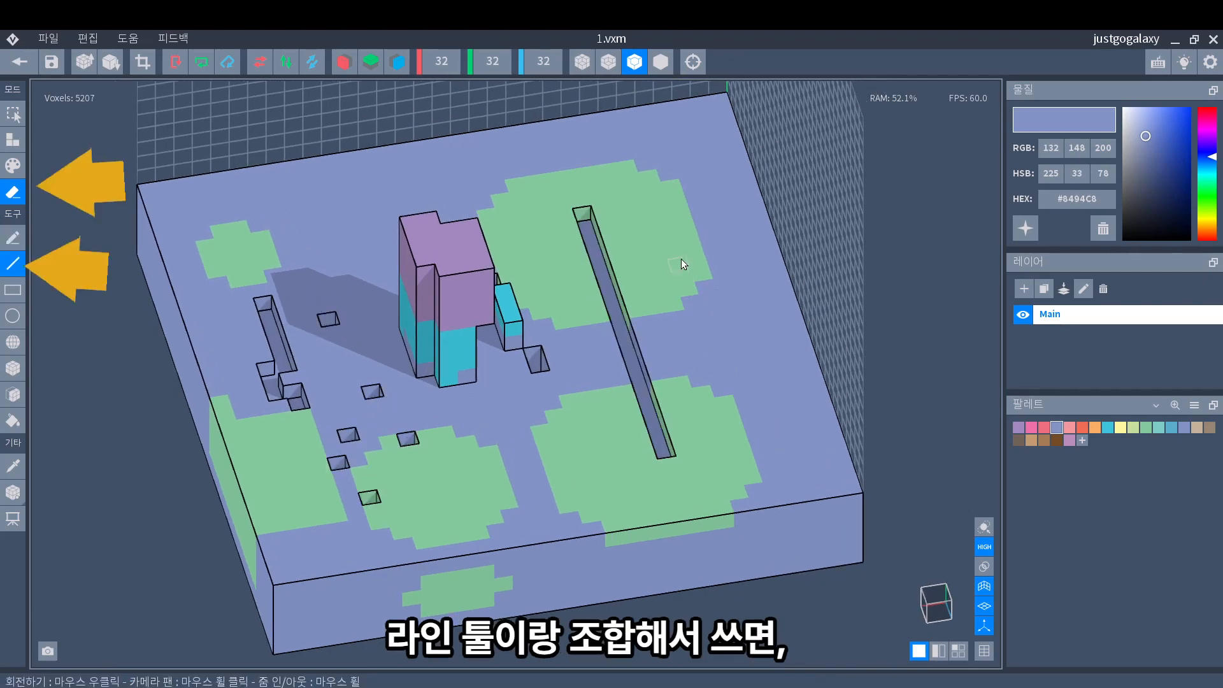
{"action": "left_click_drag", "start_coordinate": [698, 159], "coordinate": [675, 486]}
{"action": "left_click_drag", "start_coordinate": [725, 336], "coordinate": [732, 484]}
Snap to the straight top-down view and erase a rectangular section through the slab with the Rectangle tool
{"action": "left_click", "coordinate": [12, 295]}
{"action": "left_click_drag", "start_coordinate": [149, 323], "coordinate": [316, 493]}
{"action": "right_click_drag", "start_coordinate": [242, 331], "coordinate": [324, 320]}
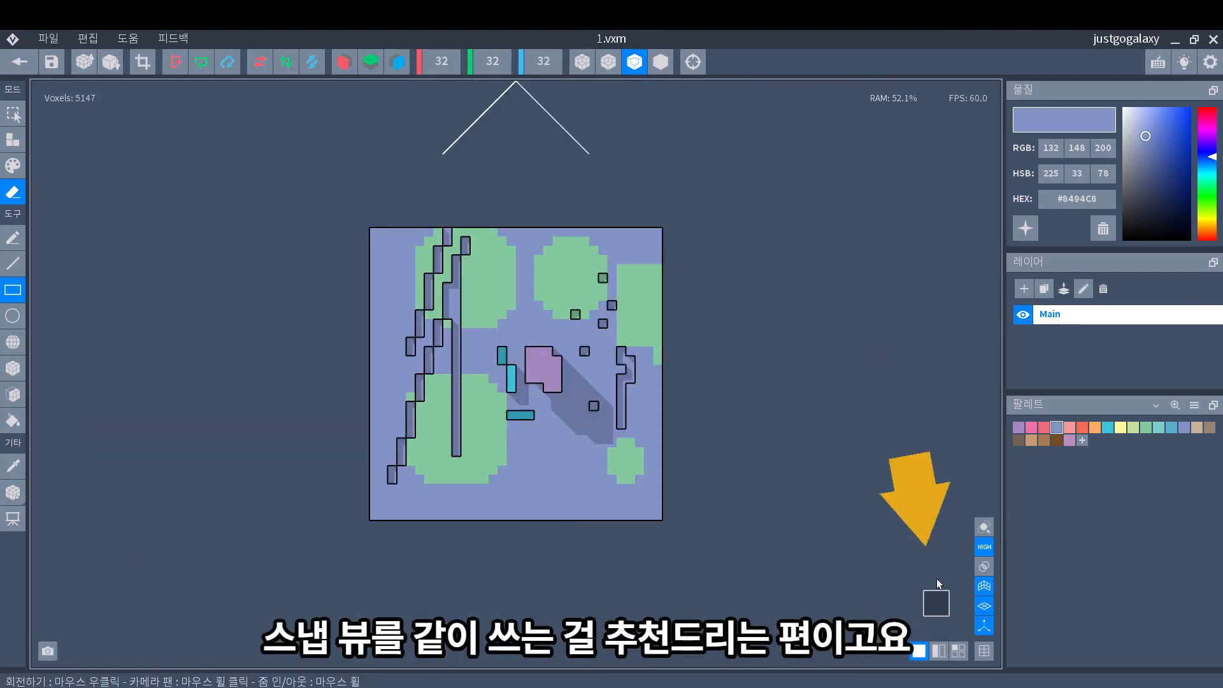
{"action": "scroll", "coordinate": [542, 312], "scroll_direction": "up", "scroll_amount": 3}
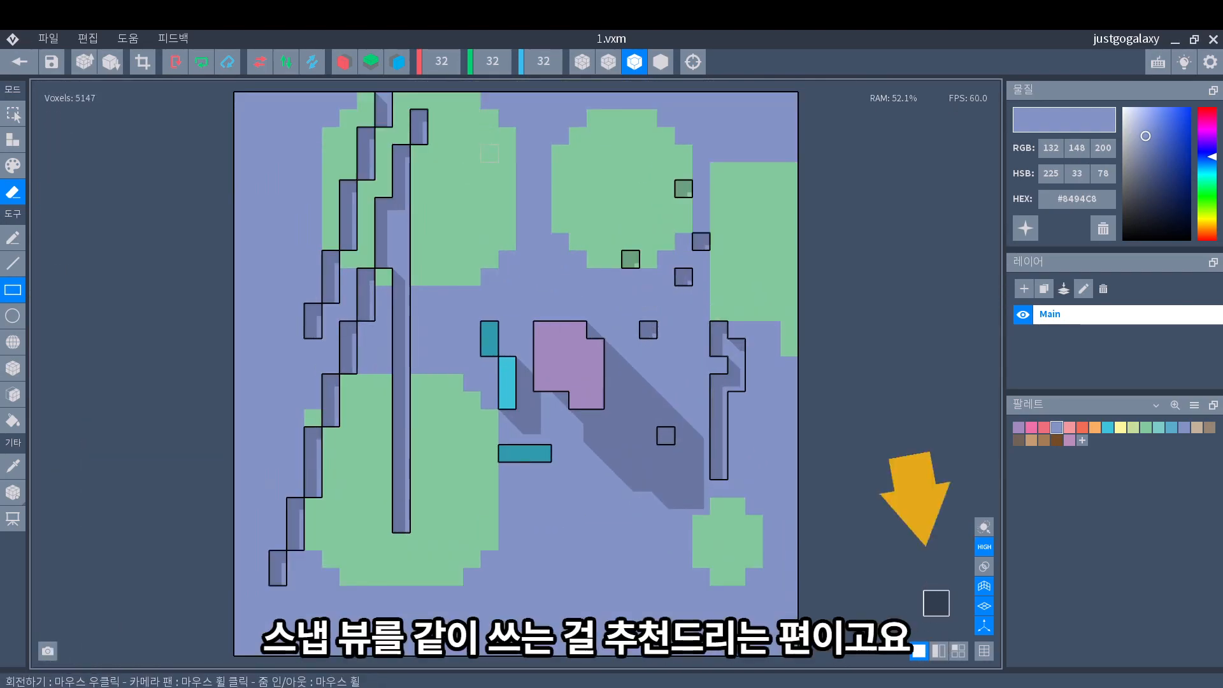
{"action": "left_click_drag", "start_coordinate": [463, 136], "coordinate": [578, 262]}
{"action": "right_click_drag", "start_coordinate": [578, 261], "coordinate": [579, 322]}
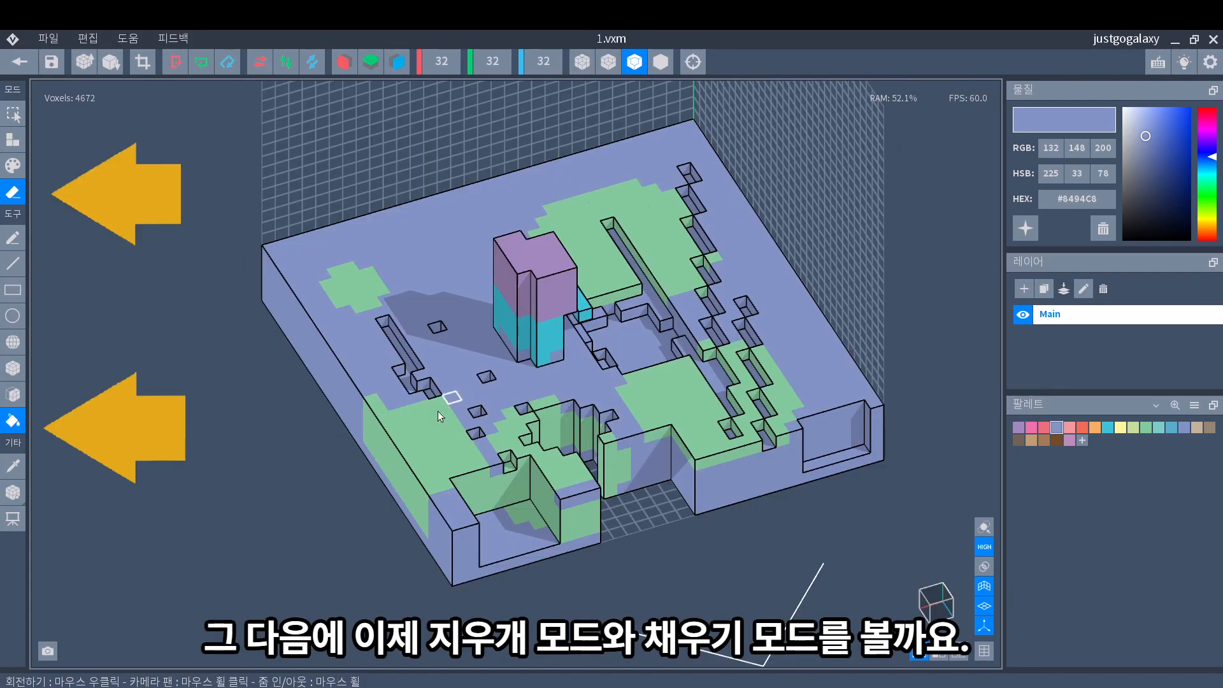
Erase the slab's connected blue-violet voxels with the Fill tool in erase mode, inspect what remains, and undo the erasure
{"action": "right_click_drag", "start_coordinate": [438, 411], "coordinate": [522, 407]}
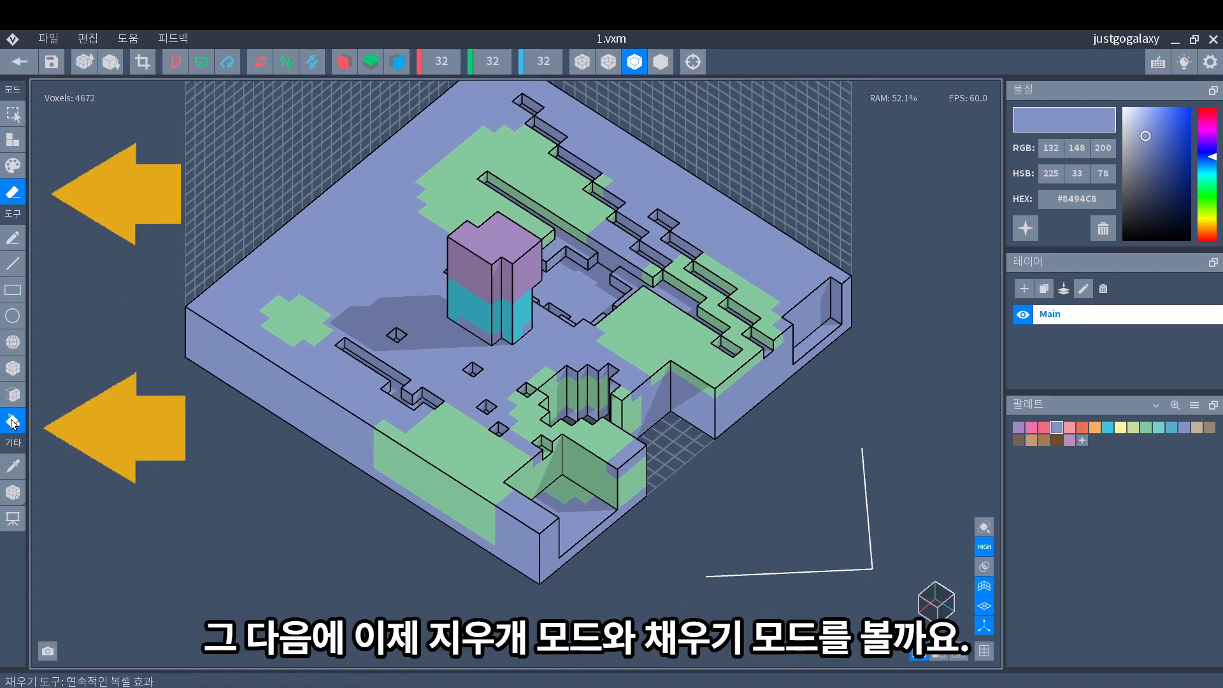
{"action": "left_click", "coordinate": [324, 337]}
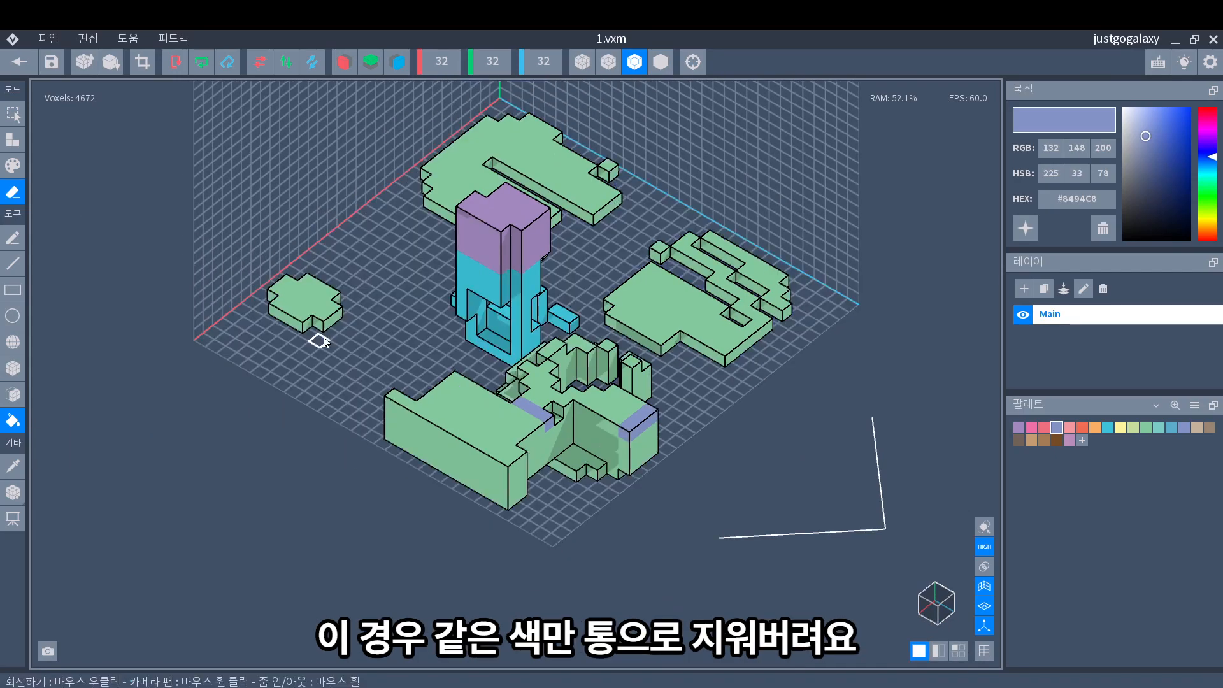
{"action": "right_click_drag", "start_coordinate": [324, 338], "coordinate": [331, 242]}
{"action": "scroll", "coordinate": [415, 529], "scroll_direction": "up", "scroll_amount": 4}
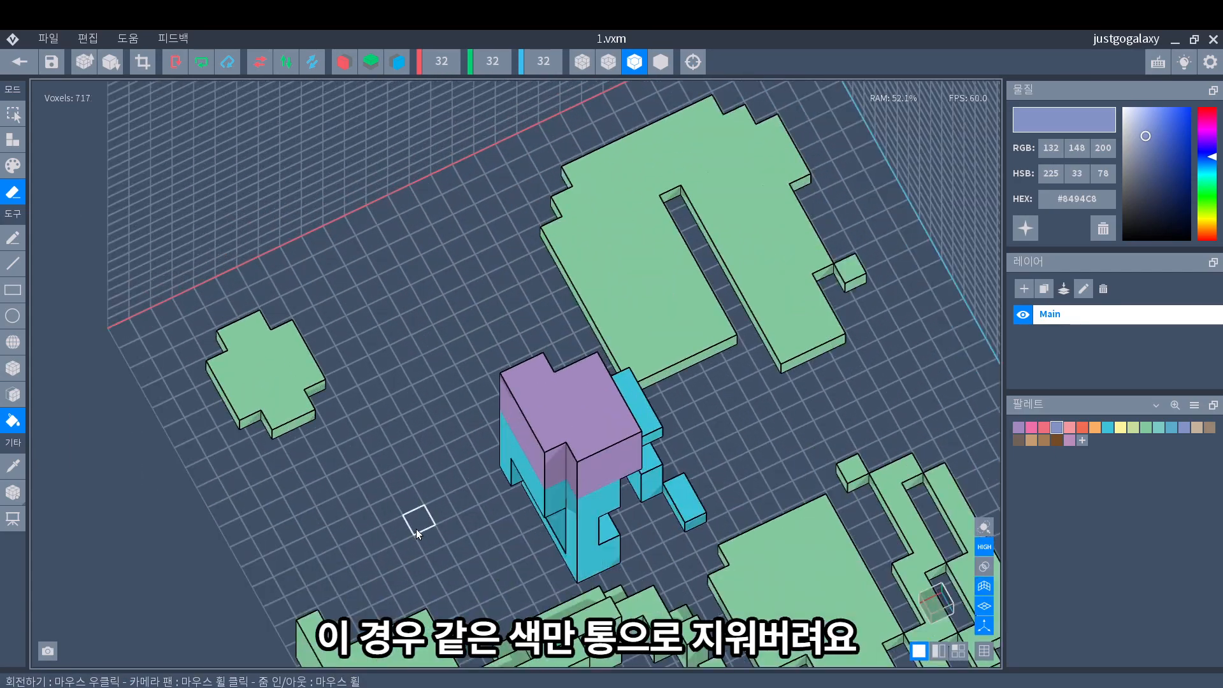
{"action": "right_click_drag", "start_coordinate": [416, 529], "coordinate": [560, 484]}
{"action": "middle_click_drag", "start_coordinate": [942, 166], "coordinate": [696, 281]}
{"action": "right_click_drag", "start_coordinate": [696, 281], "coordinate": [684, 344]}
{"action": "key", "text": "ctrl+z"}
Examine the disconnected blue-violet patches up close and erase the slab's blue-violet voxels again with the Fill tool, including those patches
{"action": "scroll", "coordinate": [682, 343], "scroll_direction": "up", "scroll_amount": 4}
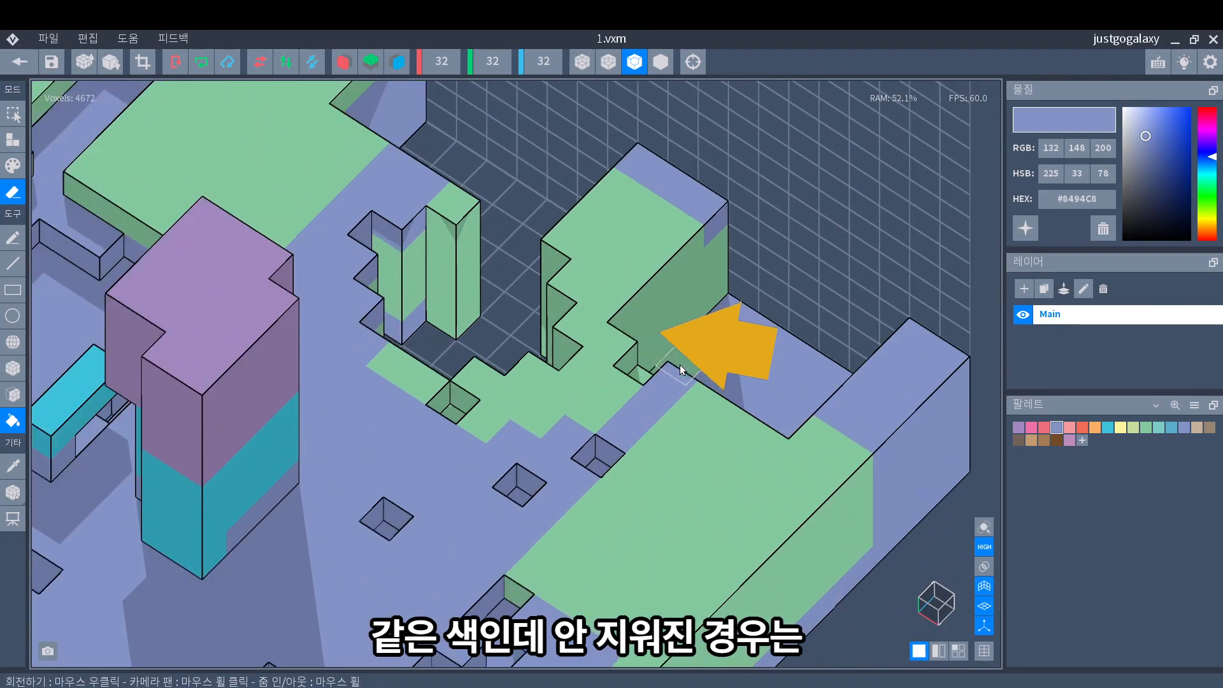
{"action": "middle_click_drag", "start_coordinate": [674, 364], "coordinate": [647, 418]}
{"action": "scroll", "coordinate": [647, 417], "scroll_direction": "up", "scroll_amount": 3}
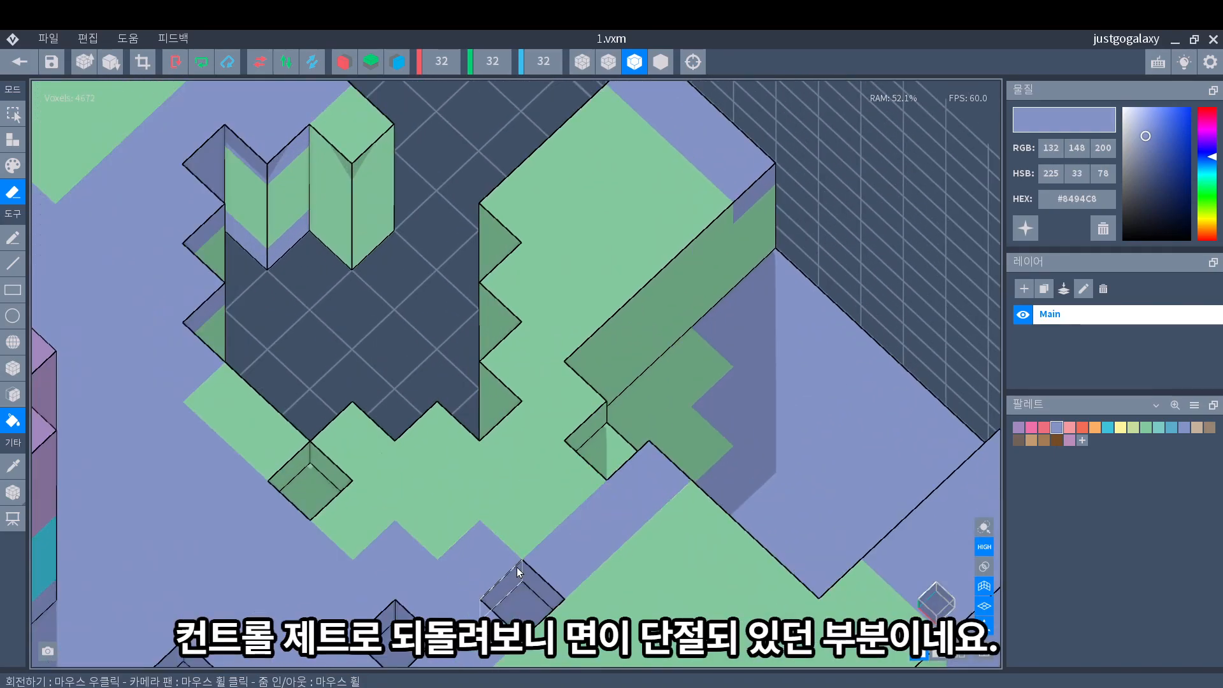
{"action": "key", "text": "ctrl+y"}
{"action": "mouse_move", "coordinate": [491, 567]}
{"action": "right_mouse_down"}
{"action": "mouse_move", "coordinate": [664, 298]}
{"action": "mouse_move", "coordinate": [644, 300]}
{"action": "right_mouse_up"}
{"action": "right_click_drag", "start_coordinate": [824, 277], "coordinate": [615, 404]}
{"action": "key", "text": "ctrl+z"}
{"action": "left_click", "coordinate": [747, 328]}
{"action": "scroll", "coordinate": [747, 328], "scroll_direction": "down", "scroll_amount": 6}
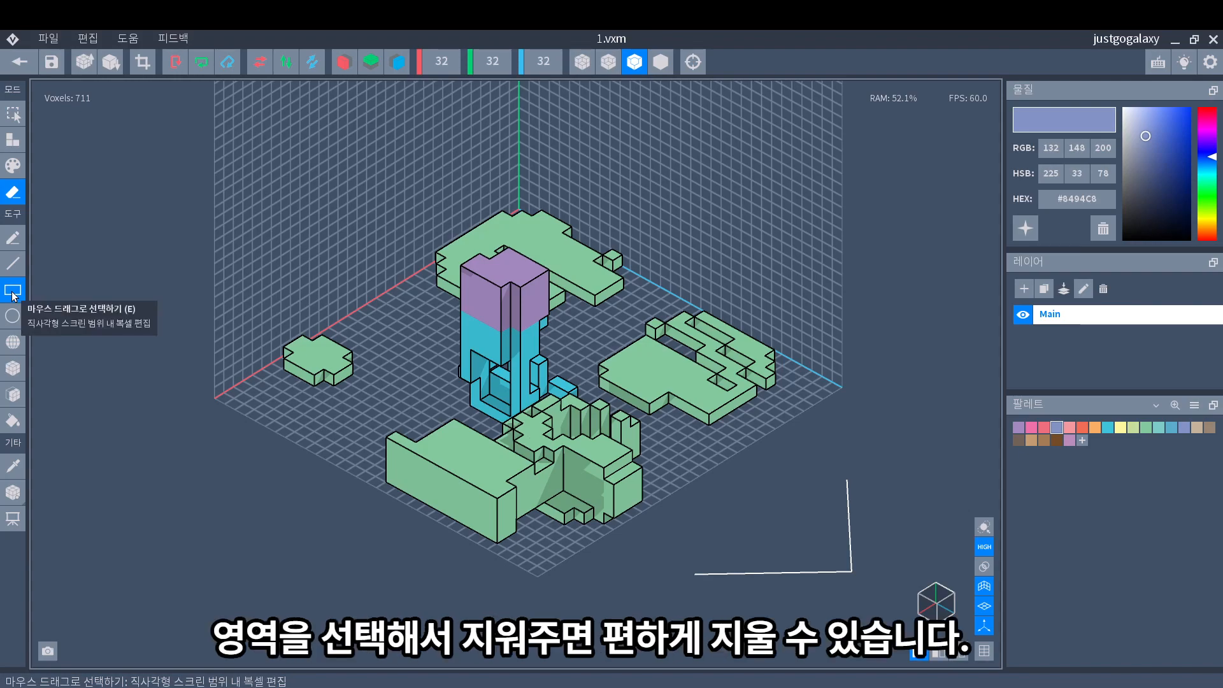
Erase all remaining voxels by enclosing the entire model with the Rectangle tool in erase mode
{"action": "left_click_drag", "start_coordinate": [253, 184], "coordinate": [889, 586]}
{"action": "mouse_move", "coordinate": [436, 431]}
{"action": "right_mouse_down"}
{"action": "mouse_move", "coordinate": [522, 421]}
{"action": "mouse_move", "coordinate": [467, 429]}
{"action": "right_mouse_up"}
{"action": "scroll", "coordinate": [522, 420], "scroll_direction": "down", "scroll_amount": 3}
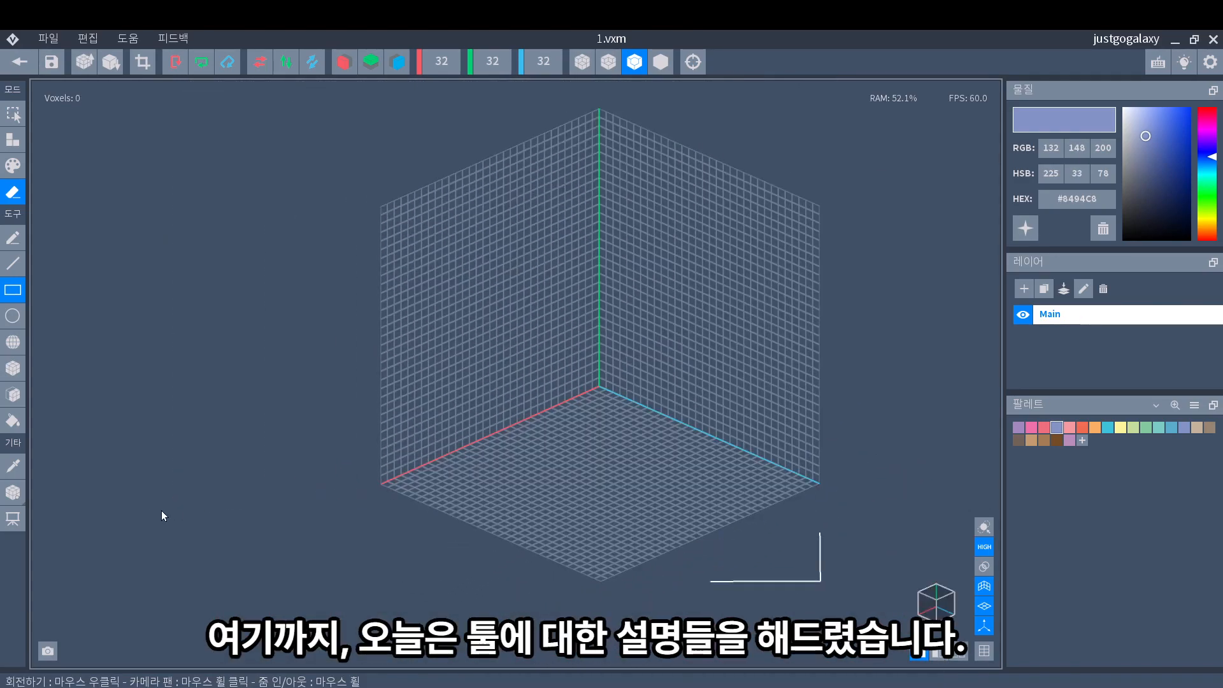
{"action": "scroll", "coordinate": [164, 515], "scroll_direction": "up", "scroll_amount": 3}
{"action": "scroll", "coordinate": [170, 506], "scroll_direction": "down", "scroll_amount": 2}
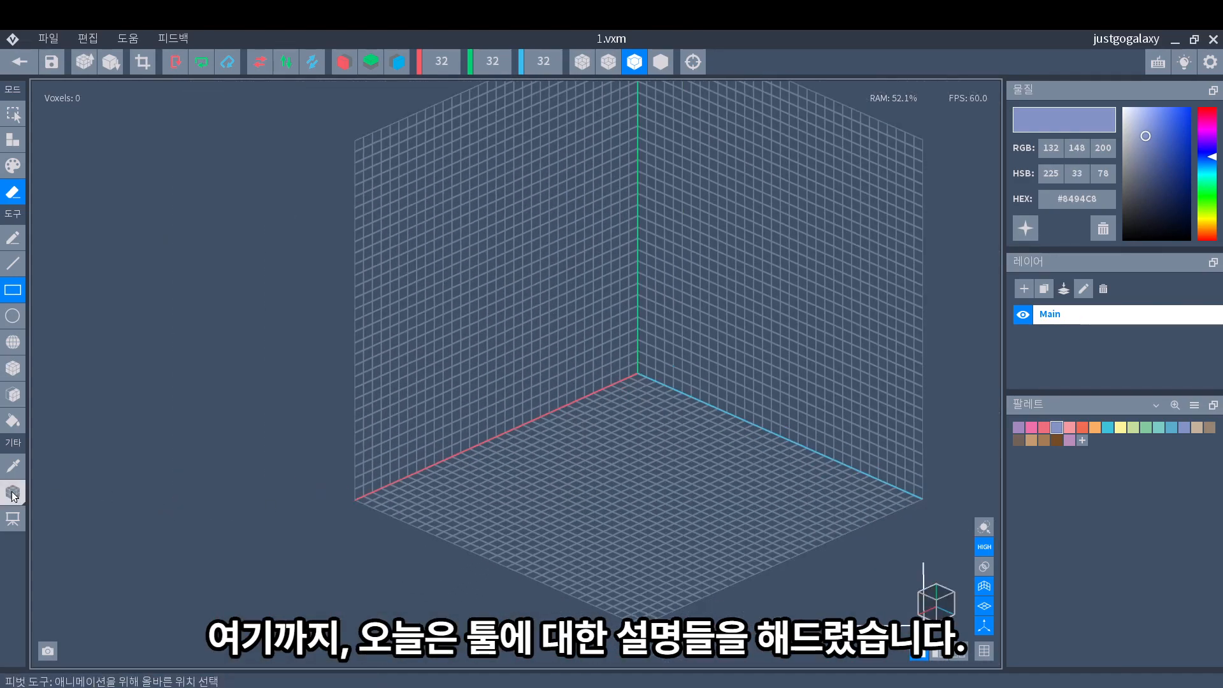